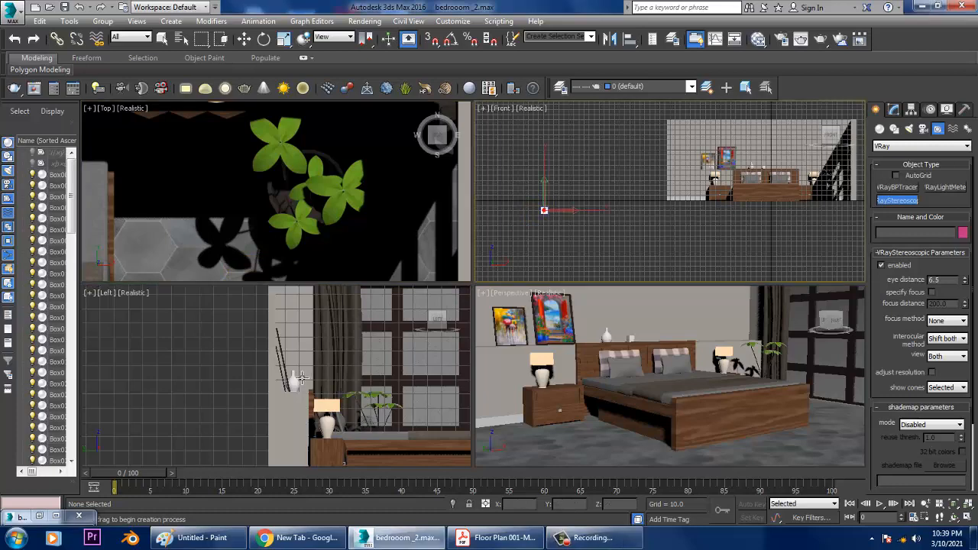
# Examine the bedroom in the perspective view, checking the bed, mattress and surrounding furniture.
pyautogui.hotkey('alt', 'w')
pyautogui.press('w')
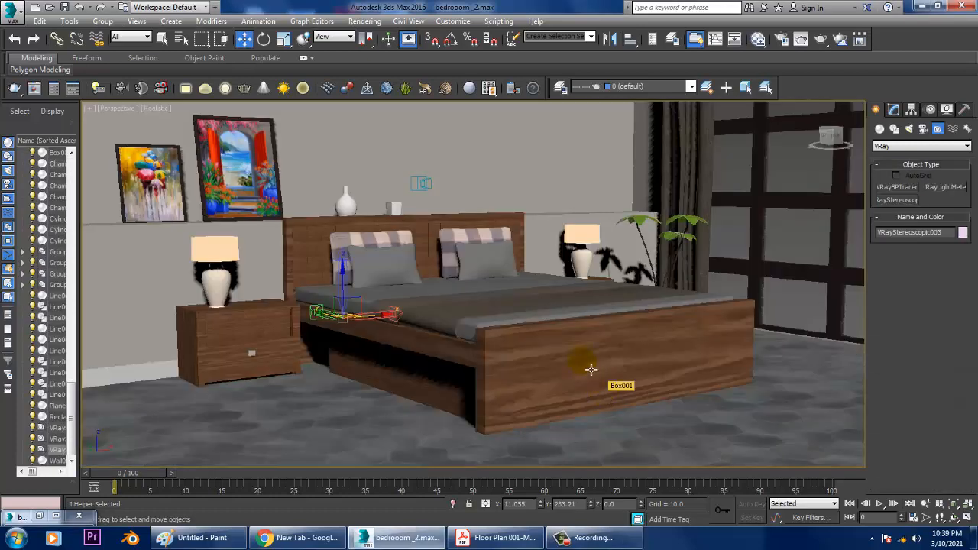
pyautogui.click(893, 110)
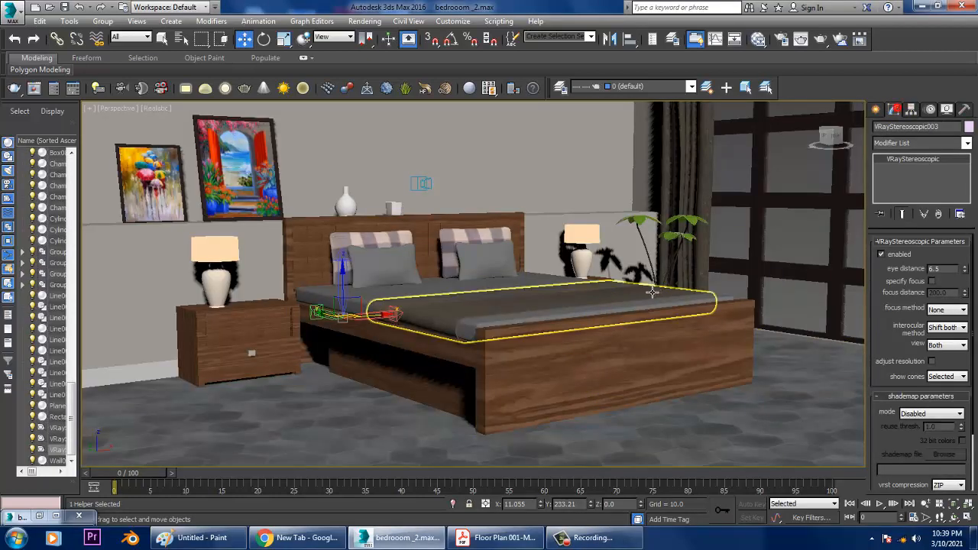
pyautogui.click(510, 314)
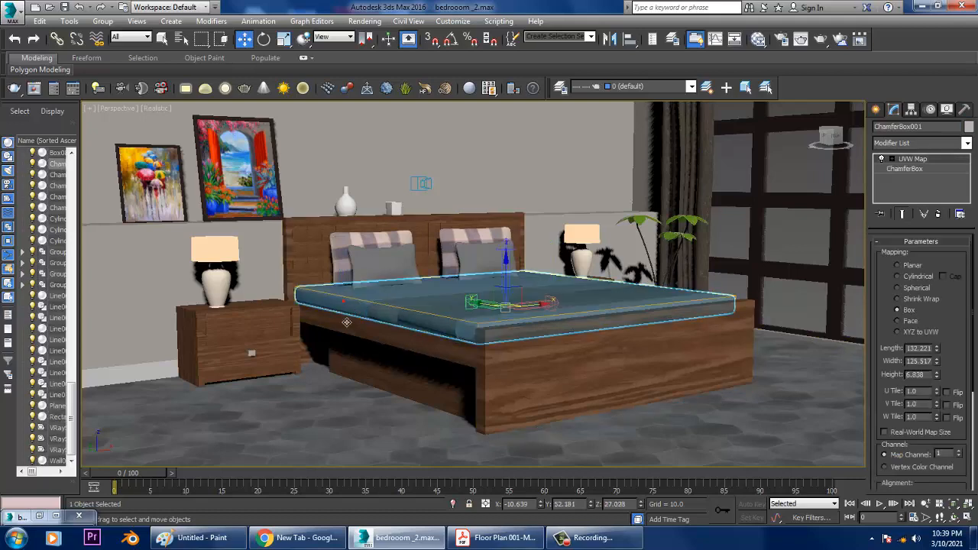
pyautogui.click(348, 322)
pyautogui.scroll(-5, 594, 250)
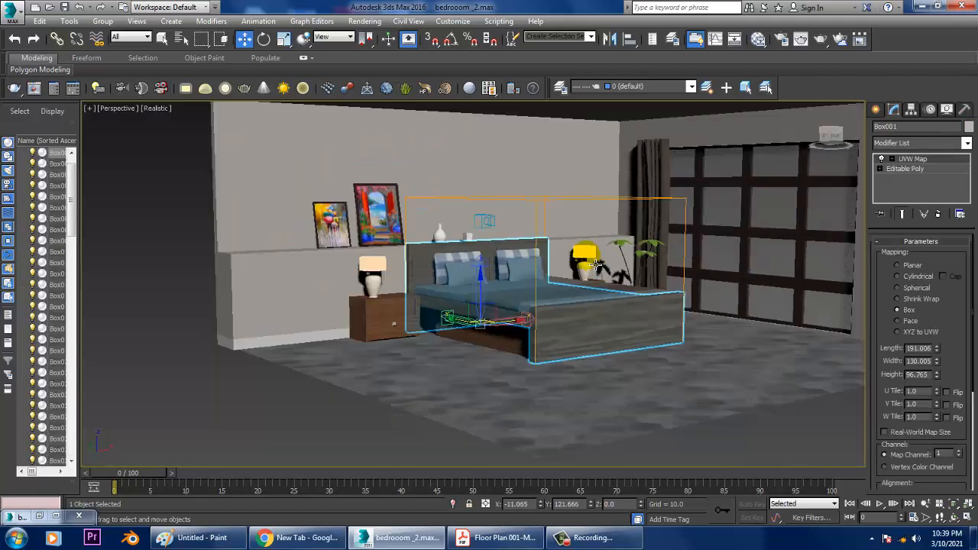
pyautogui.scroll(6, 604, 275)
pyautogui.moveTo(582, 282); pyautogui.dragTo(595, 273, button='middle')
pyautogui.scroll(-5, 595, 274)
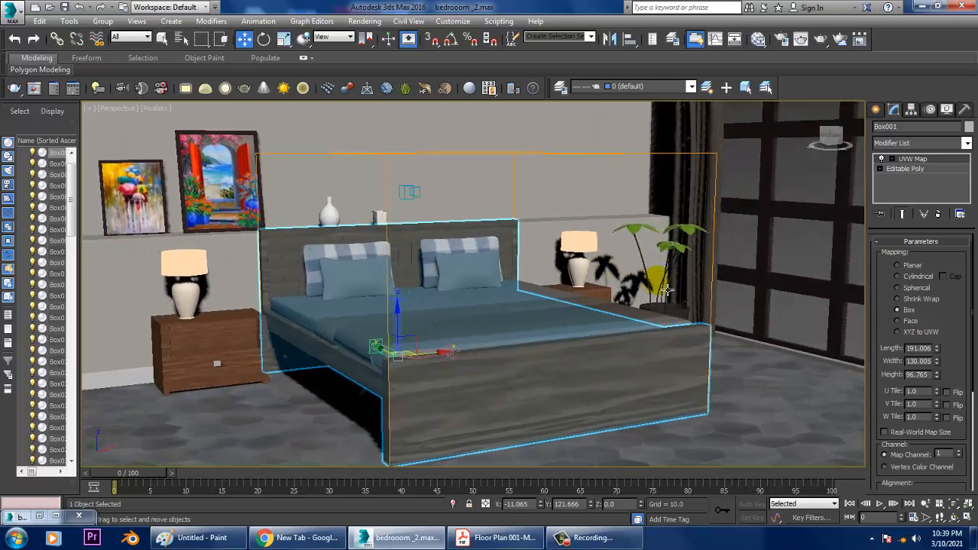
pyautogui.scroll(-2, 670, 273)
pyautogui.scroll(7, 634, 273)
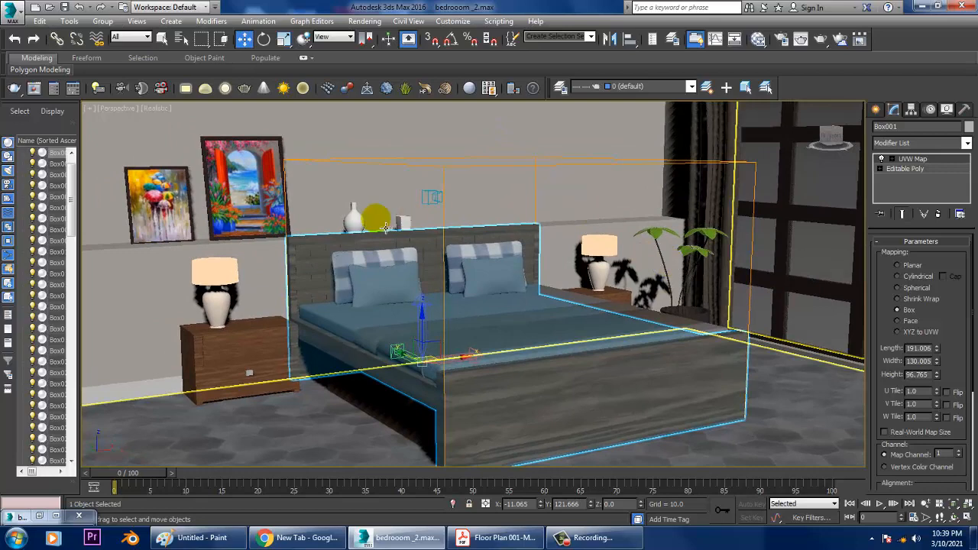
pyautogui.scroll(-5, 659, 252)
pyautogui.keyDown('alt'); pyautogui.moveTo(633, 255); pyautogui.dragTo(611, 260, button='middle'); pyautogui.keyUp('alt')
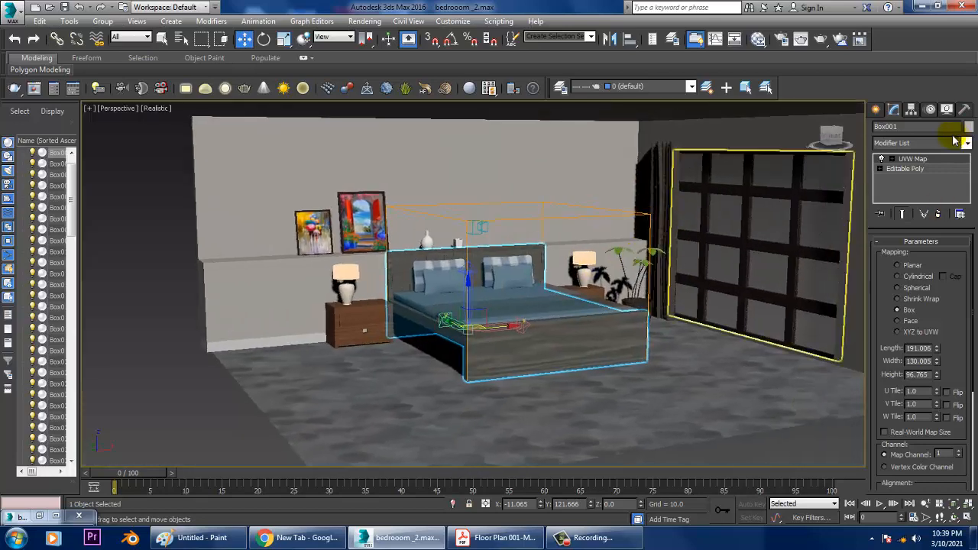
pyautogui.click(875, 111)
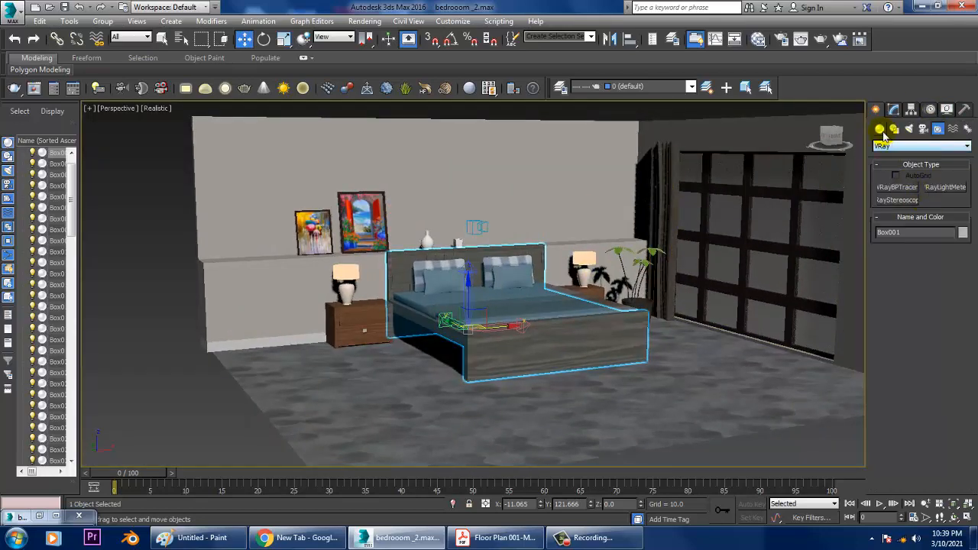
pyautogui.click(880, 130)
pyautogui.click(904, 188)
# Delete the stray pink helper lying outside the room to its west in the top view.
pyautogui.hotkey('alt', 'w')
pyautogui.moveTo(313, 219); pyautogui.dragTo(275, 209, button='middle')
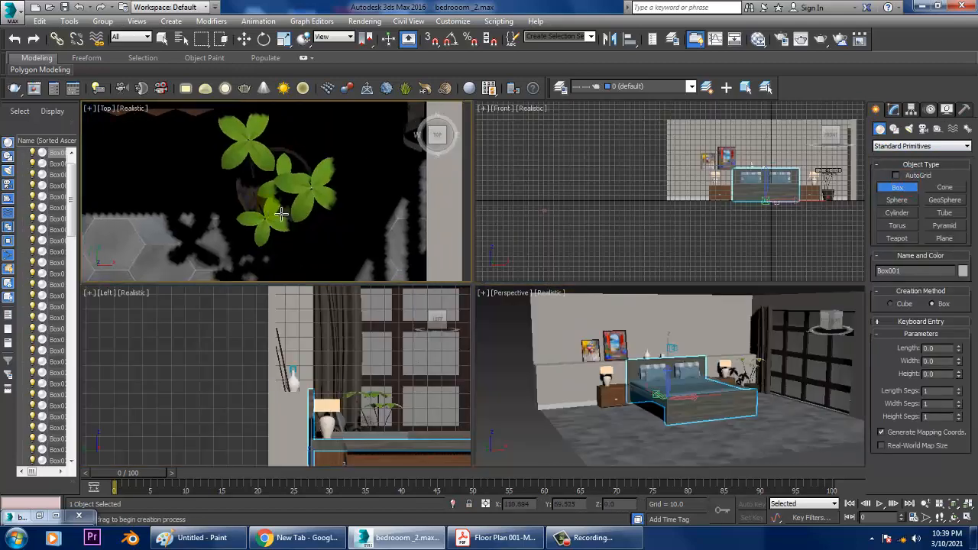
pyautogui.hotkey('alt', 'w')
pyautogui.scroll(-6, 430, 220)
pyautogui.scroll(-5, 420, 214)
pyautogui.scroll(4, 436, 229)
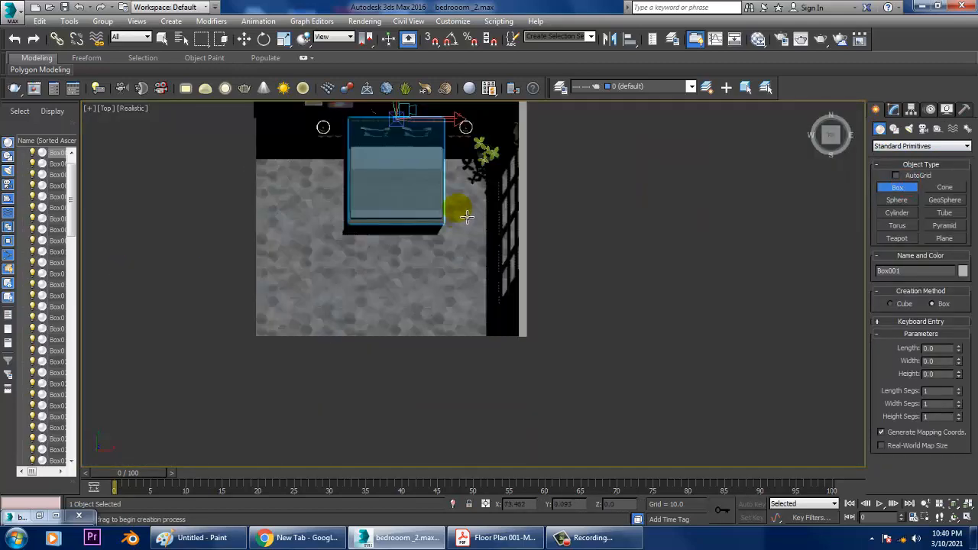
pyautogui.scroll(-1, 451, 239)
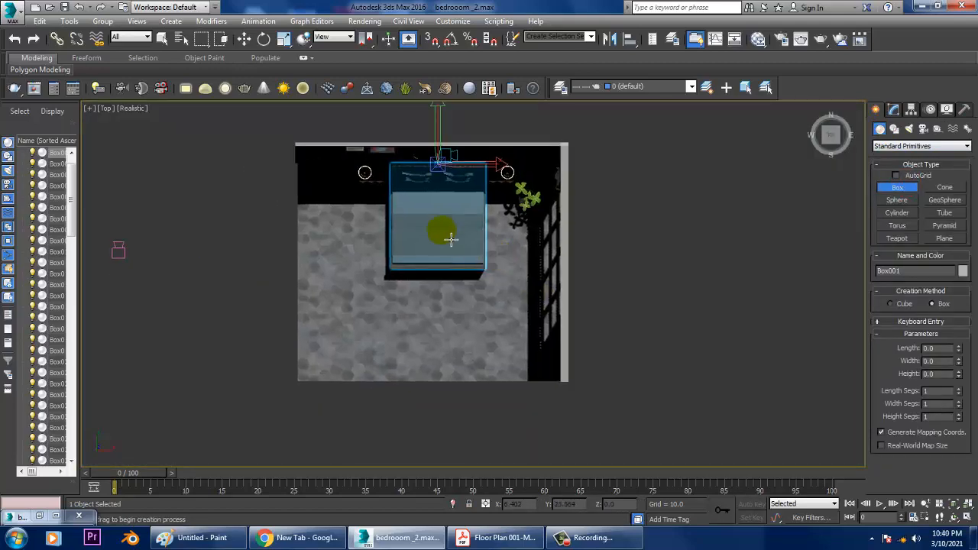
pyautogui.click(893, 110)
pyautogui.click(118, 262)
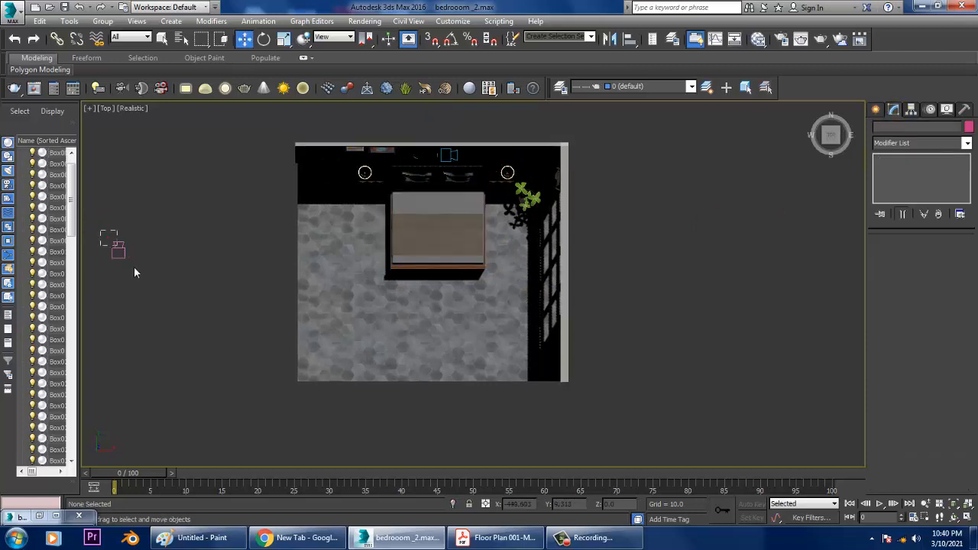
pyautogui.moveTo(134, 268); pyautogui.dragTo(135, 269)
pyautogui.press('Delete')
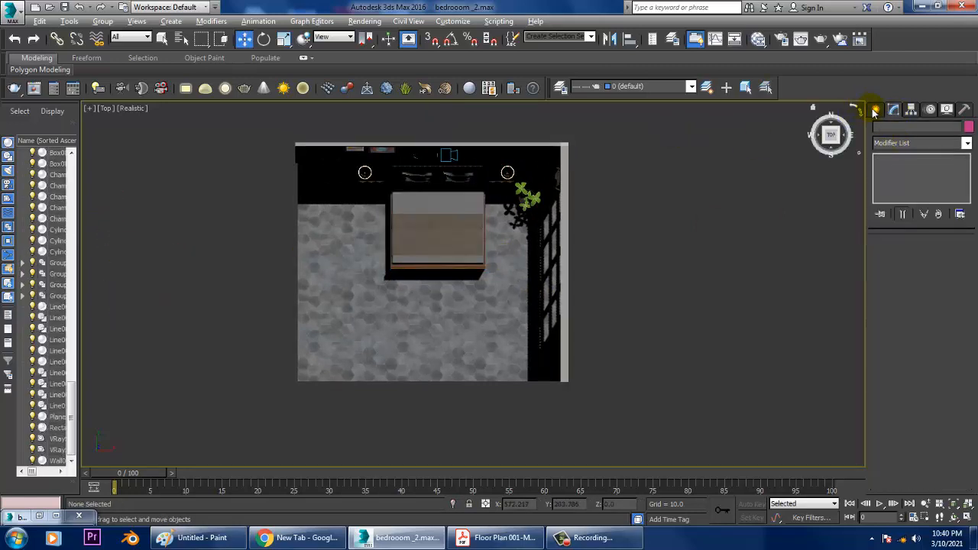
# Draw a thin box about 374 wide covering the whole room footprint in the top view.
pyautogui.click(875, 111)
pyautogui.click(899, 186)
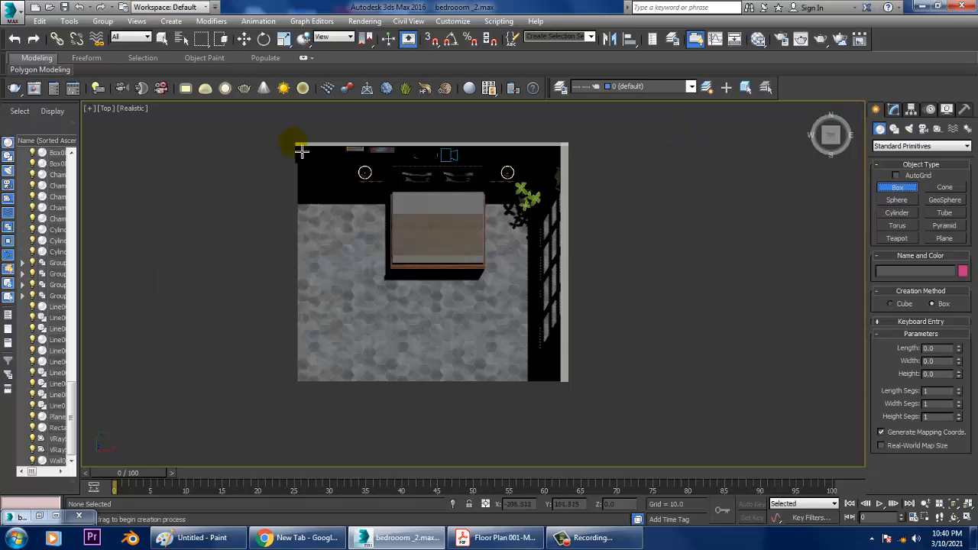
pyautogui.moveTo(296, 143); pyautogui.dragTo(577, 392)
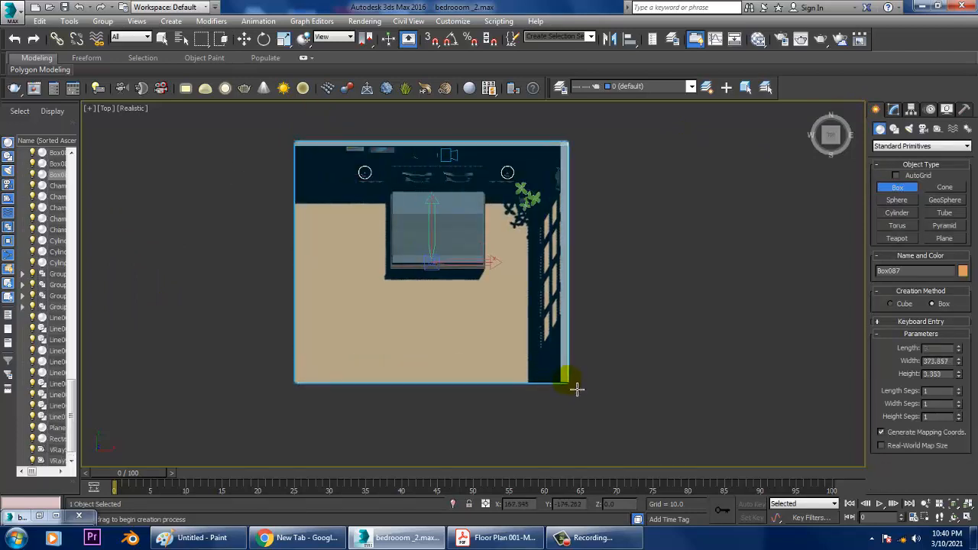
pyautogui.click(577, 389)
pyautogui.press('w')
# Raise the new box in the perspective view to about Z 160.7, onto the wall tops as a ceiling.
pyautogui.hotkey('alt', 'w')
pyautogui.click(700, 384)
pyautogui.hotkey('alt', 'w')
pyautogui.keyDown('alt'); pyautogui.moveTo(494, 279); pyautogui.dragTo(540, 309, button='middle'); pyautogui.keyUp('alt')
pyautogui.click(911, 111)
pyautogui.click(916, 186)
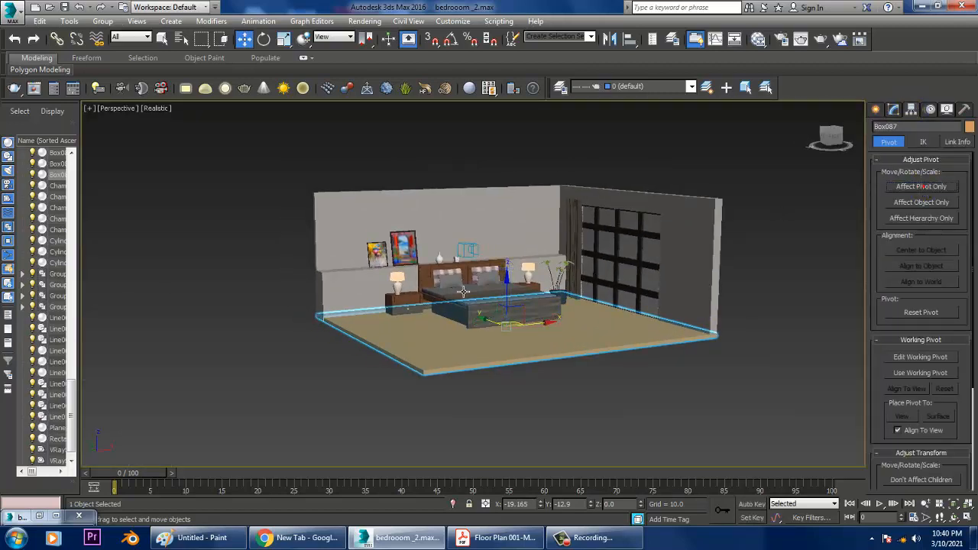
pyautogui.moveTo(507, 304); pyautogui.dragTo(507, 169)
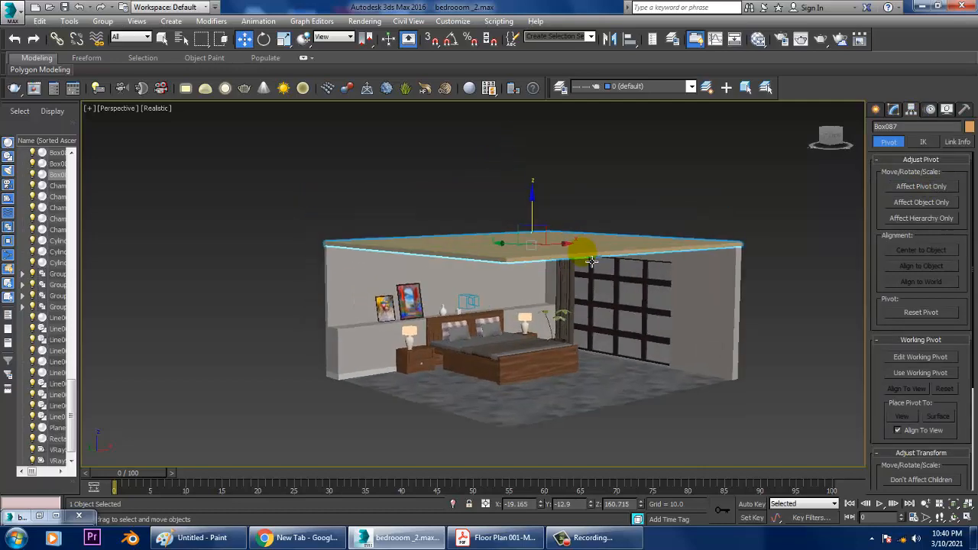
# Scale the ceiling box down along Z to make the slab thinner.
pyautogui.scroll(5, 565, 236)
pyautogui.press('r')
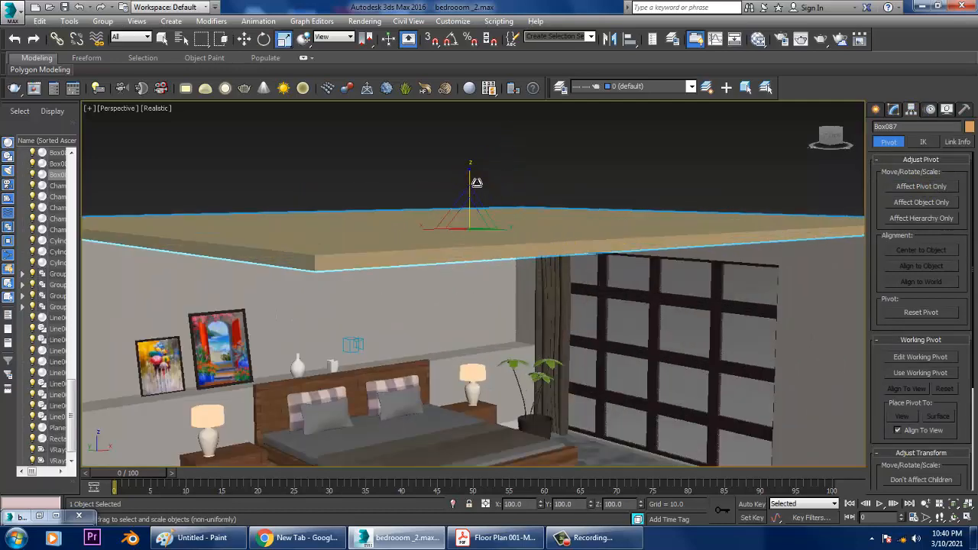
pyautogui.moveTo(475, 183); pyautogui.dragTo(490, 230)
pyautogui.moveTo(533, 275); pyautogui.dragTo(544, 235, button='middle')
pyautogui.press('w')
pyautogui.scroll(-3, 563, 222)
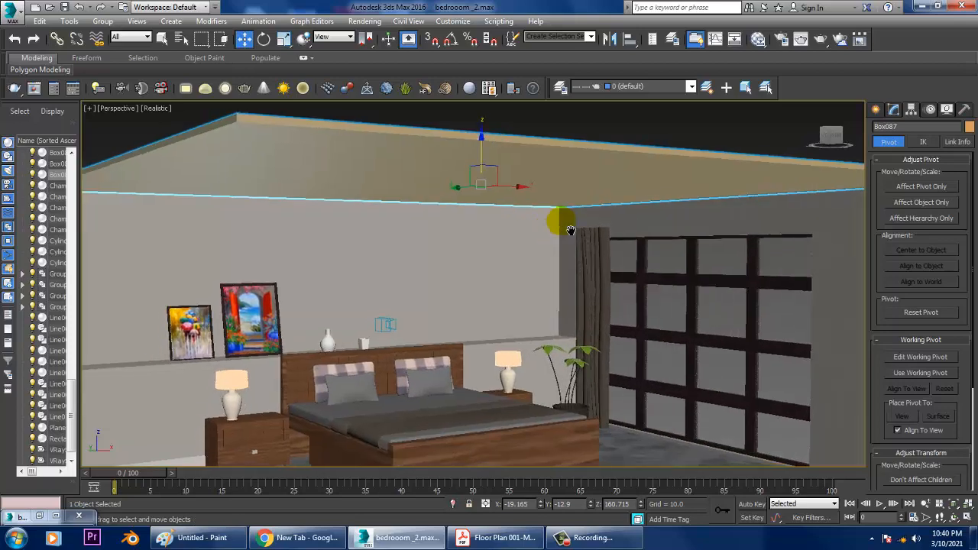
# Assign the existing VRayMtl Material #85 to the ceiling box.
pyautogui.press('m')
pyautogui.scroll(4, 413, 292)
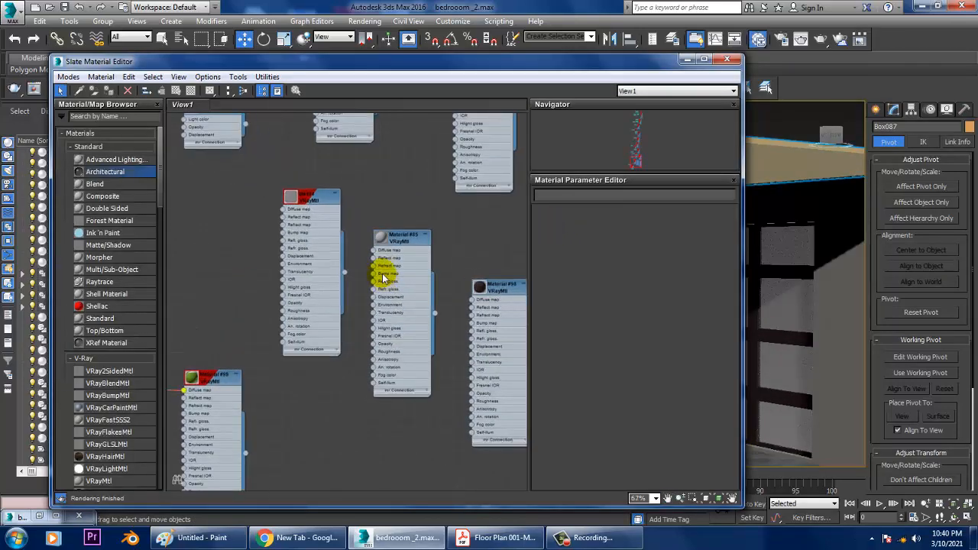
pyautogui.doubleClick(442, 342)
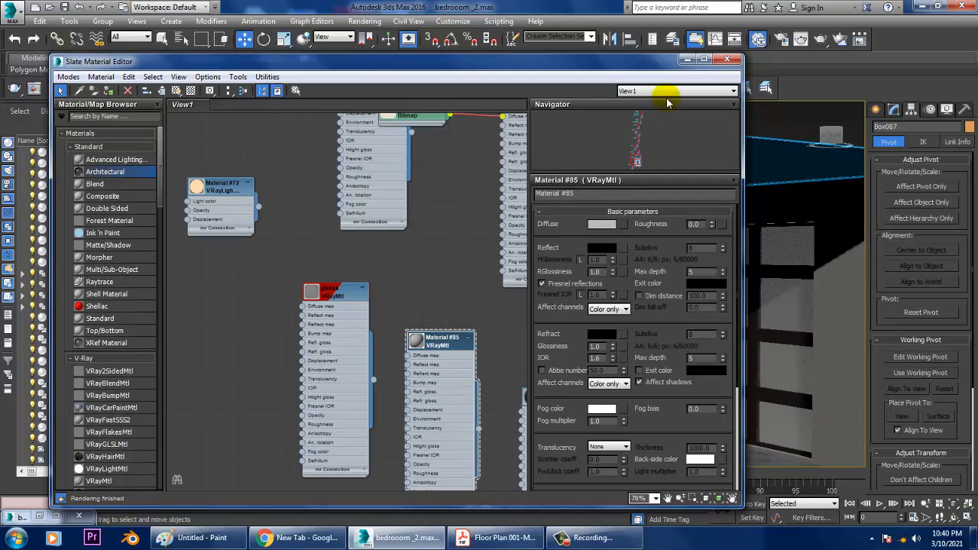
pyautogui.click(685, 58)
# Change the perspective view's display style from Realistic to Shaded and view the room interior.
pyautogui.keyDown('alt'); pyautogui.moveTo(681, 286); pyautogui.dragTo(611, 295, button='middle'); pyautogui.keyUp('alt')
pyautogui.scroll(-5, 702, 324)
pyautogui.keyDown('alt'); pyautogui.moveTo(611, 295); pyautogui.dragTo(772, 257, button='middle'); pyautogui.keyUp('alt')
pyautogui.scroll(5, 649, 334)
pyautogui.moveTo(467, 336); pyautogui.dragTo(618, 273, button='middle')
pyautogui.click(157, 110)
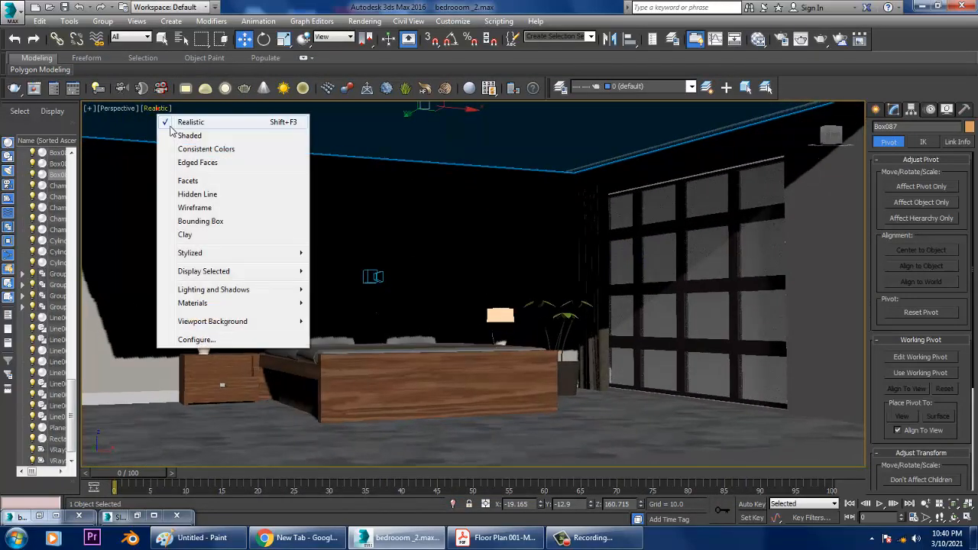
pyautogui.click(188, 136)
pyautogui.keyDown('alt'); pyautogui.moveTo(461, 270); pyautogui.dragTo(581, 298, button='middle'); pyautogui.keyUp('alt')
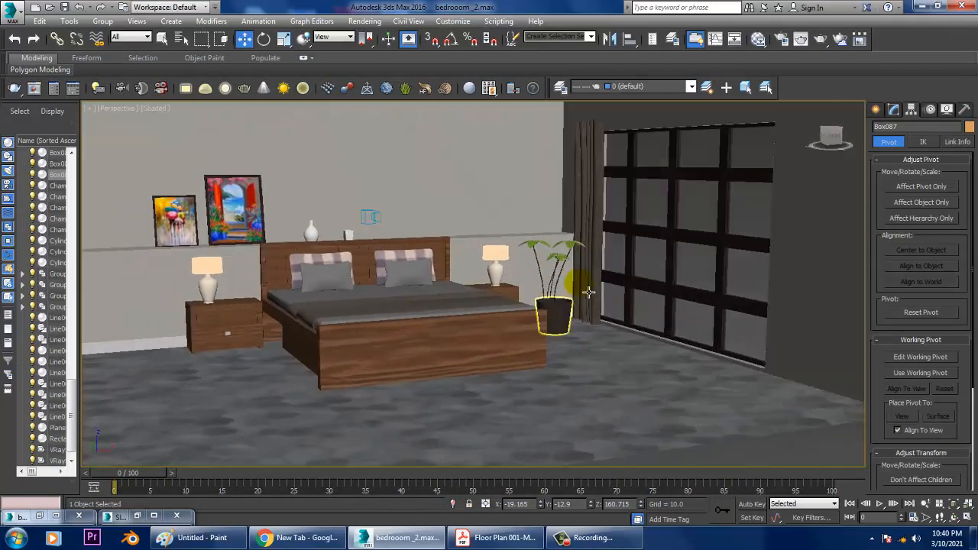
pyautogui.keyDown('alt'); pyautogui.moveTo(800, 266); pyautogui.dragTo(802, 180, button='middle'); pyautogui.keyUp('alt')
# Check the output size and common options in the V-Ray render setup.
pyautogui.click(879, 110)
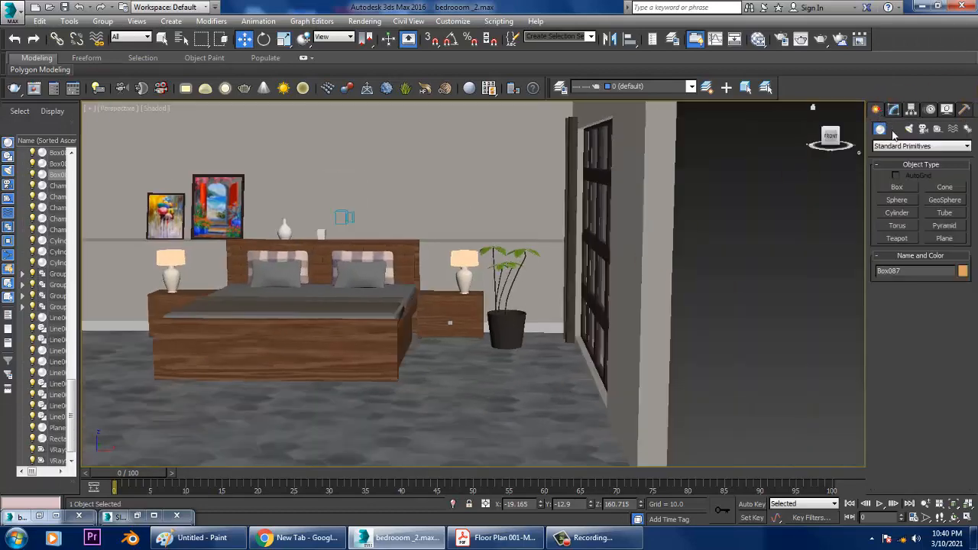
pyautogui.click(365, 21)
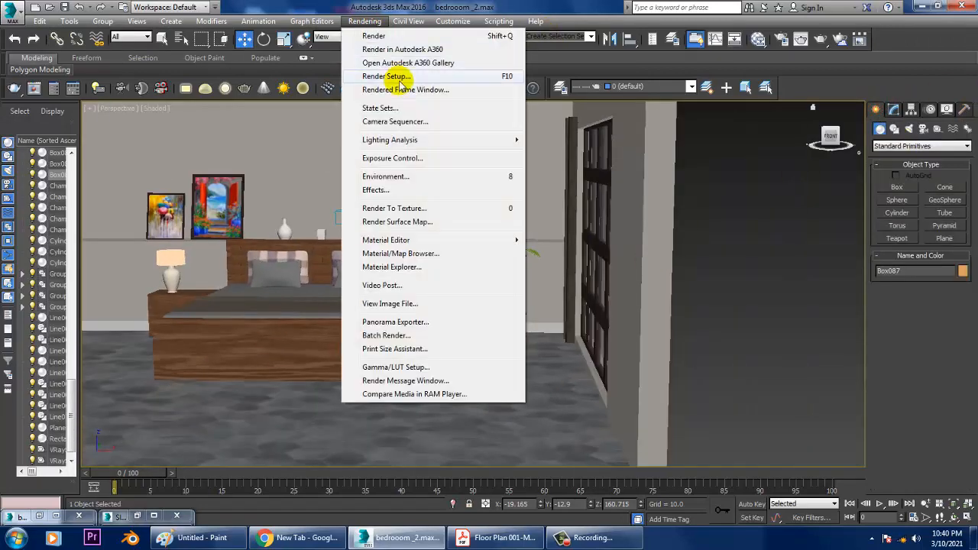
pyautogui.click(397, 77)
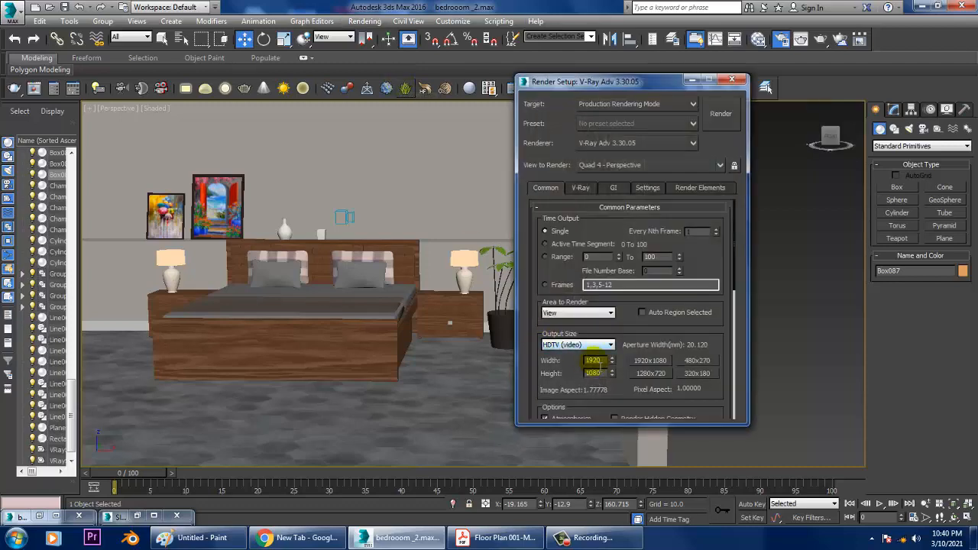
pyautogui.scroll(-2, 645, 342)
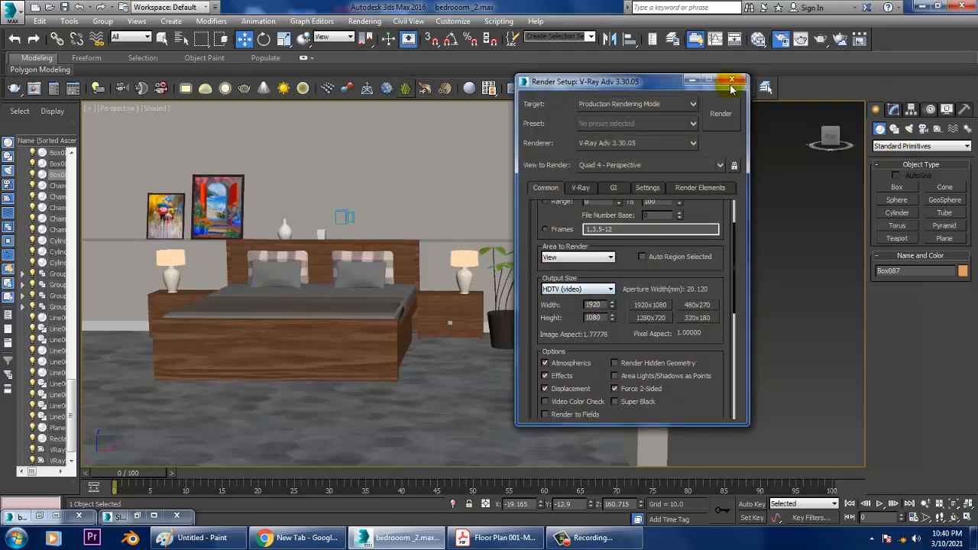
pyautogui.click(731, 81)
# Place a VRaySun in the front view, high outside the window side and aimed into the room, with a VRaySky environment map.
pyautogui.click(911, 130)
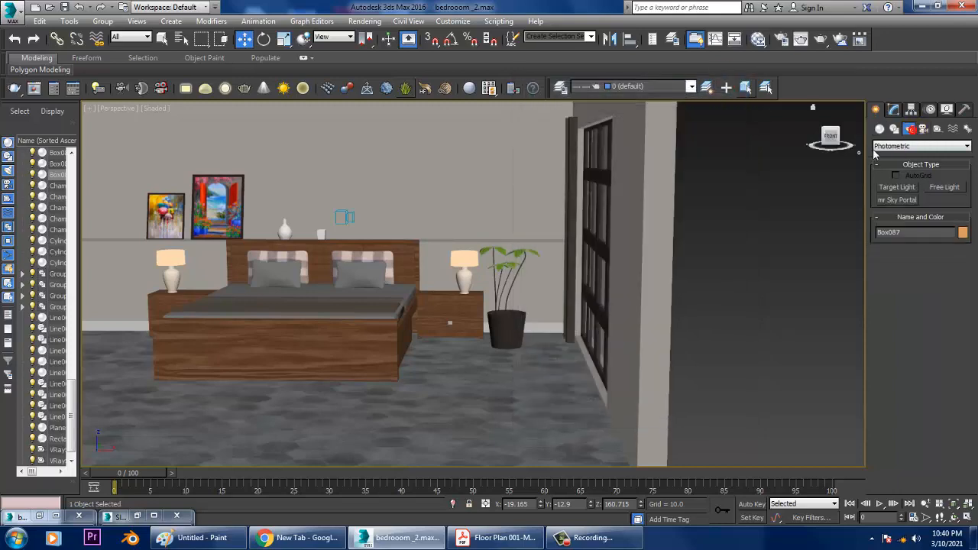
pyautogui.click(922, 146)
pyautogui.click(902, 172)
pyautogui.click(944, 200)
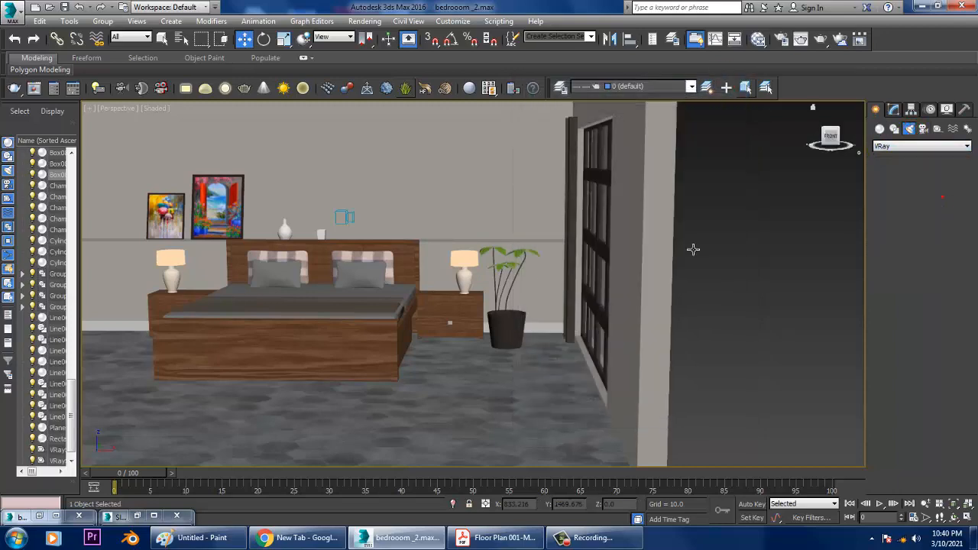
pyautogui.hotkey('alt', 'w')
pyautogui.middleClick(681, 232)
pyautogui.hotkey('alt', 'w')
pyautogui.moveTo(699, 224); pyautogui.dragTo(655, 232, button='middle')
pyautogui.scroll(3, 748, 122)
pyautogui.moveTo(748, 122); pyautogui.dragTo(476, 263, button='middle')
pyautogui.scroll(-8, 589, 273)
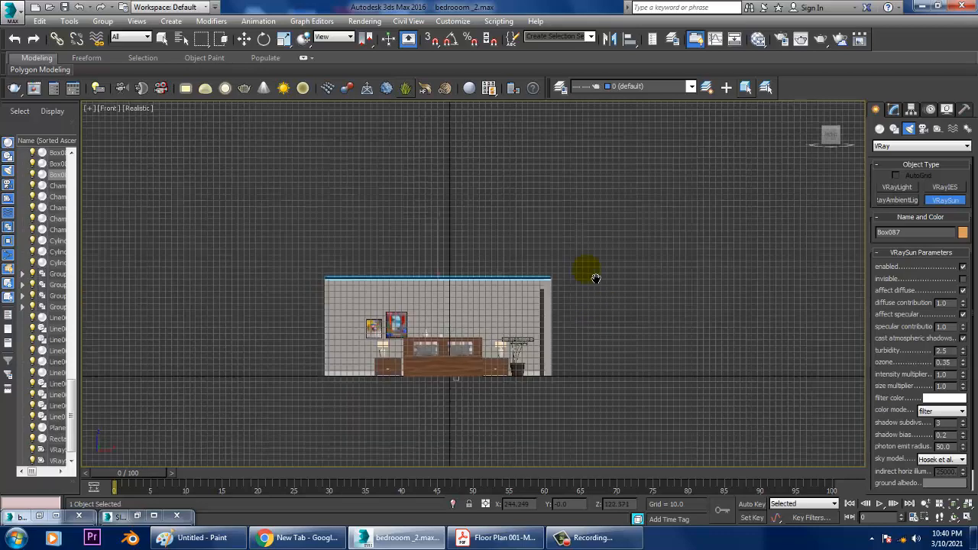
pyautogui.moveTo(731, 163); pyautogui.dragTo(428, 280)
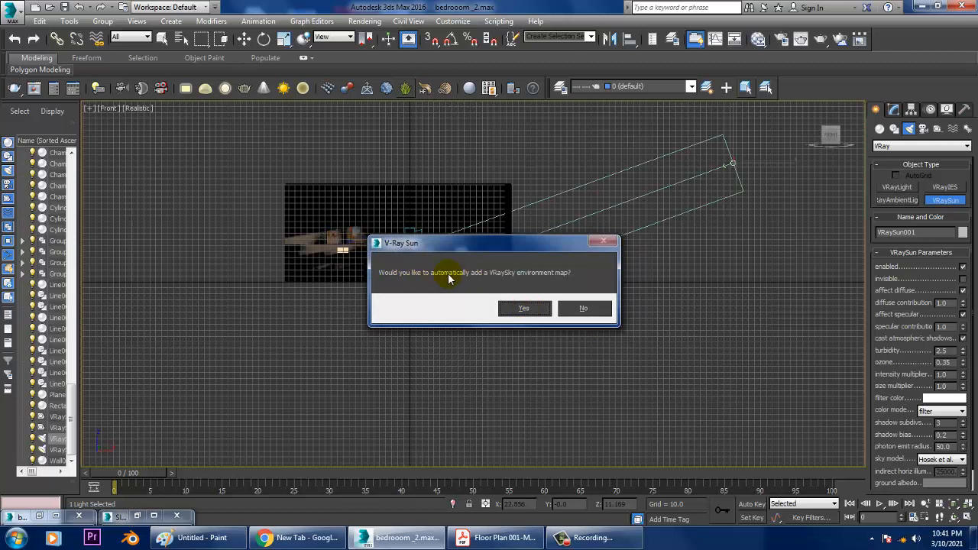
pyautogui.click(520, 310)
pyautogui.press('w')
# Set the VRaySun's filter color to a light peach with red 226, green 158 and blue 131.
pyautogui.hotkey('alt', 'w')
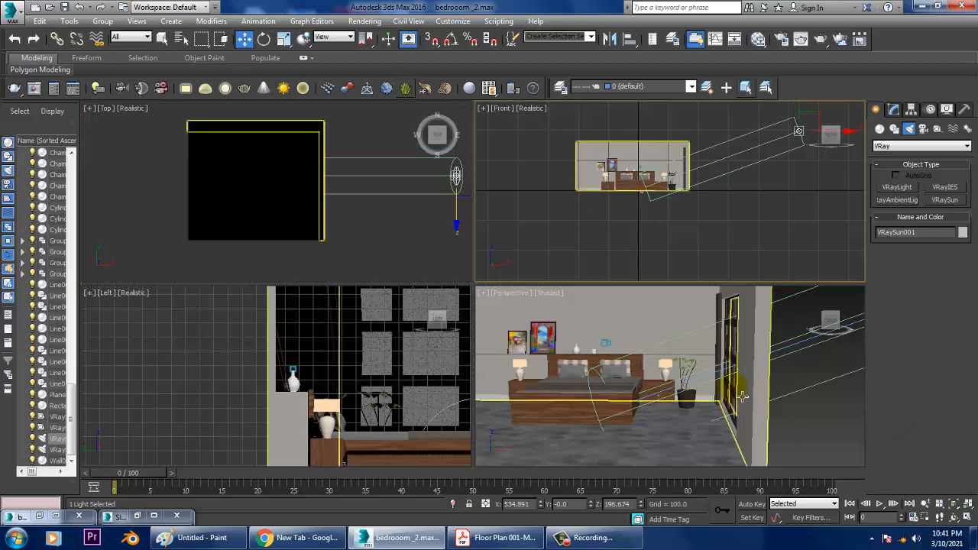
pyautogui.hotkey('alt', 'w')
pyautogui.scroll(2, 645, 366)
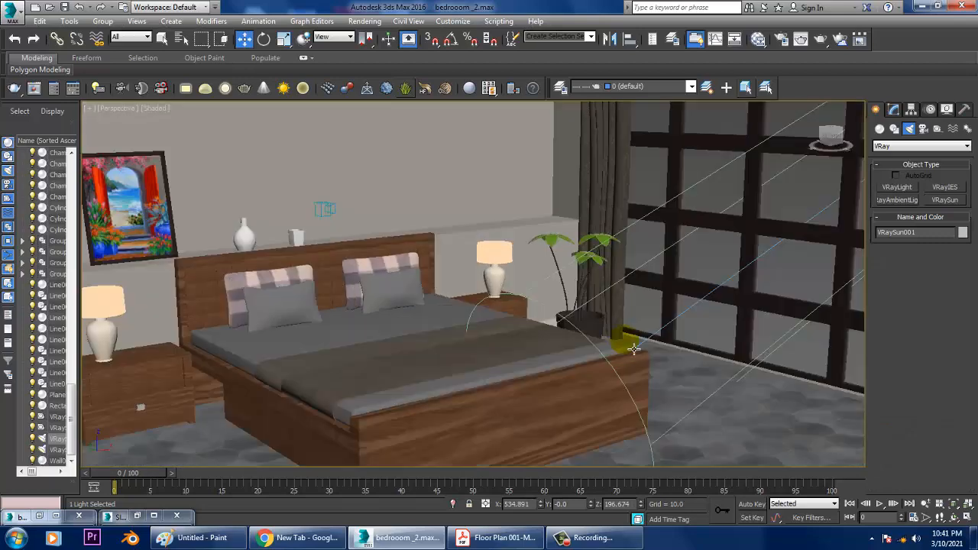
pyautogui.scroll(-8, 650, 336)
pyautogui.moveTo(651, 331); pyautogui.dragTo(535, 343, button='middle')
pyautogui.keyDown('alt'); pyautogui.moveTo(764, 291); pyautogui.dragTo(835, 267, button='middle'); pyautogui.keyUp('alt')
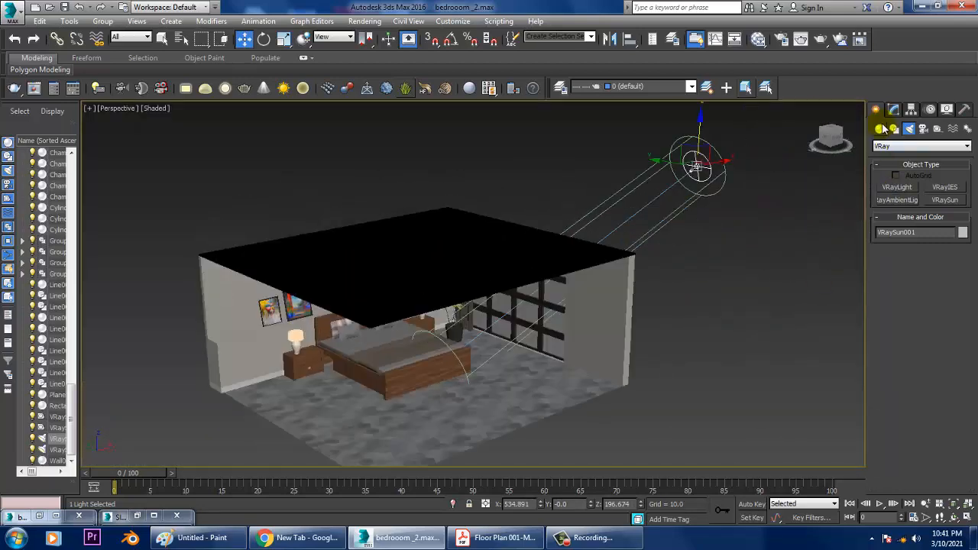
pyautogui.click(896, 110)
pyautogui.keyDown('alt'); pyautogui.moveTo(715, 324); pyautogui.dragTo(670, 305, button='middle'); pyautogui.keyUp('alt')
pyautogui.click(945, 388)
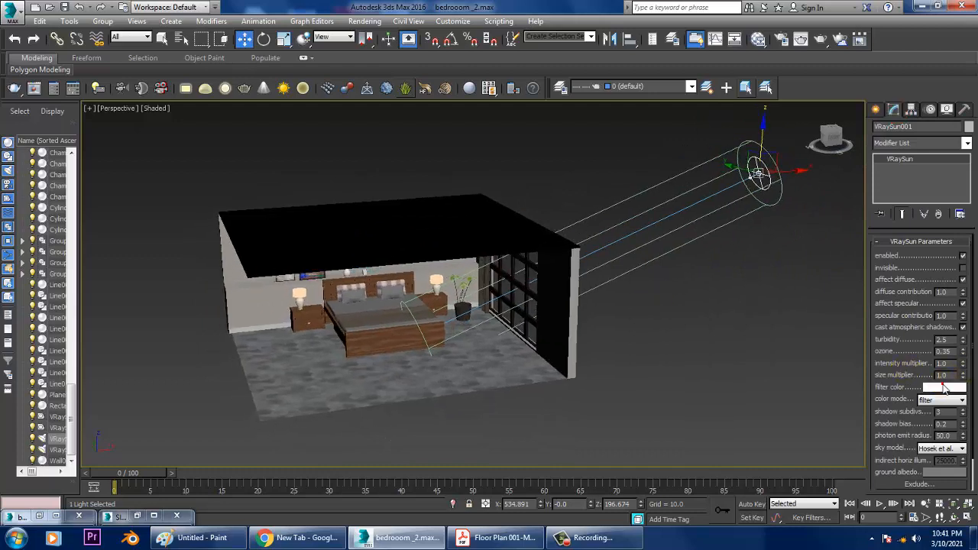
pyautogui.moveTo(261, 135); pyautogui.dragTo(255, 118)
pyautogui.moveTo(373, 136); pyautogui.dragTo(362, 144)
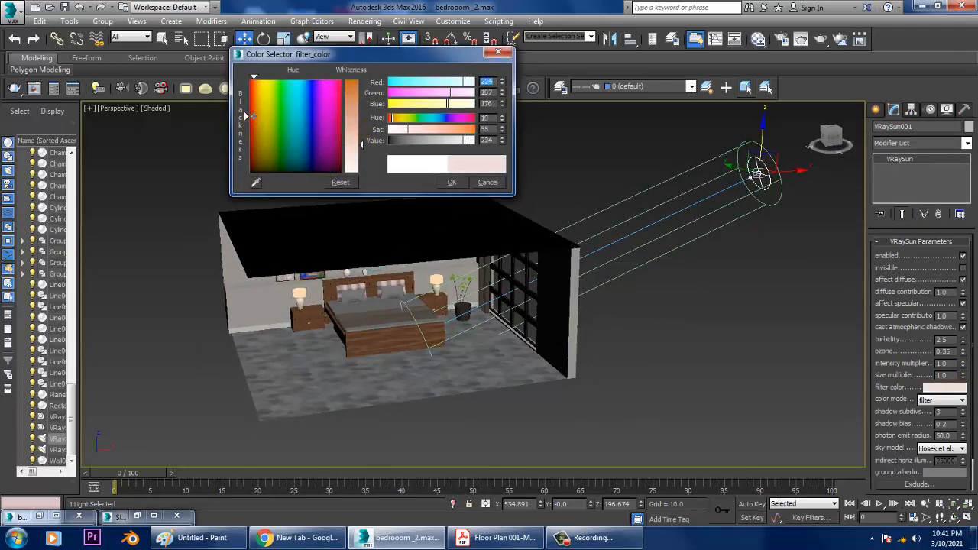
pyautogui.moveTo(246, 115)
pyautogui.mouseDown()
pyautogui.moveTo(255, 124)
pyautogui.moveTo(254, 104)
pyautogui.moveTo(272, 121)
pyautogui.moveTo(254, 102)
pyautogui.mouseUp()
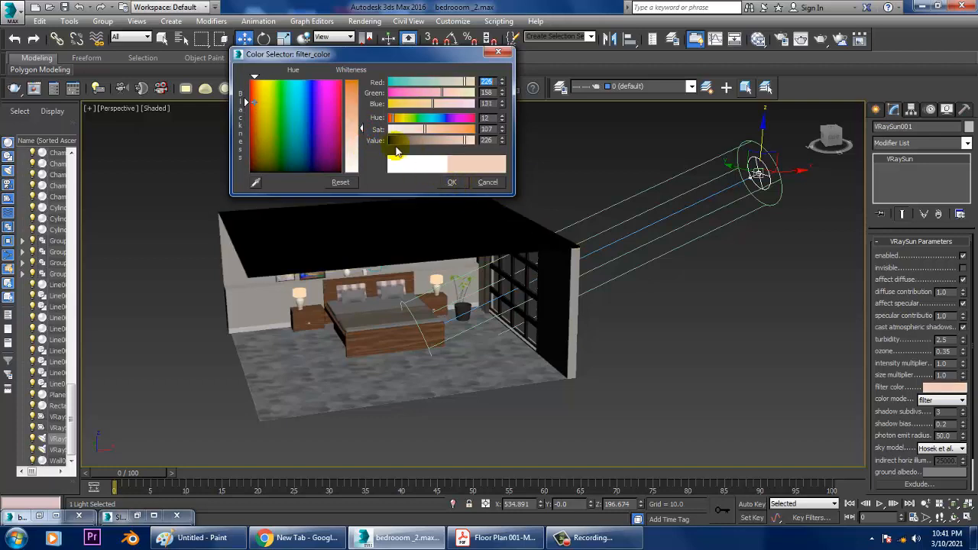
pyautogui.click(452, 182)
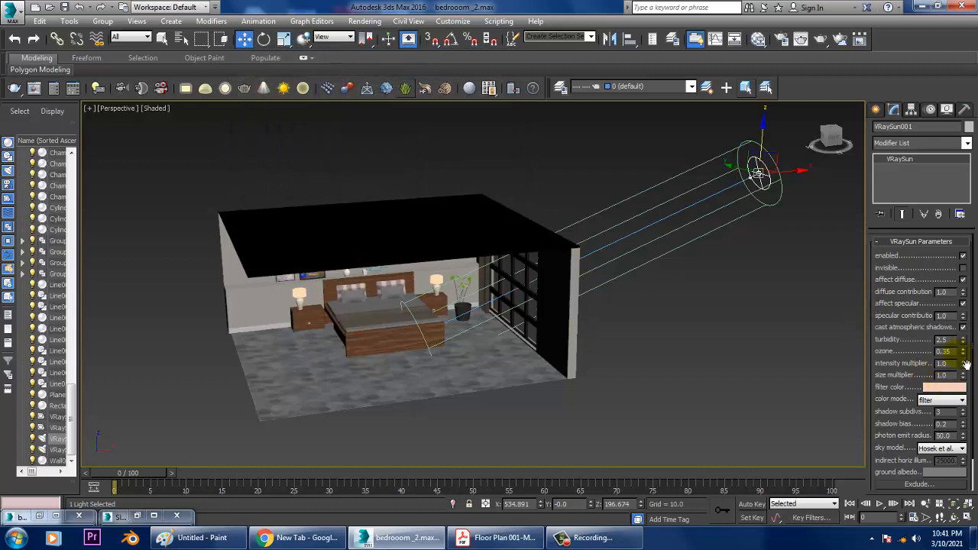
# Raise the sun's photon emit radius to about 138.5 and set its intensity multiplier to 0.1.
pyautogui.scroll(-2, 889, 378)
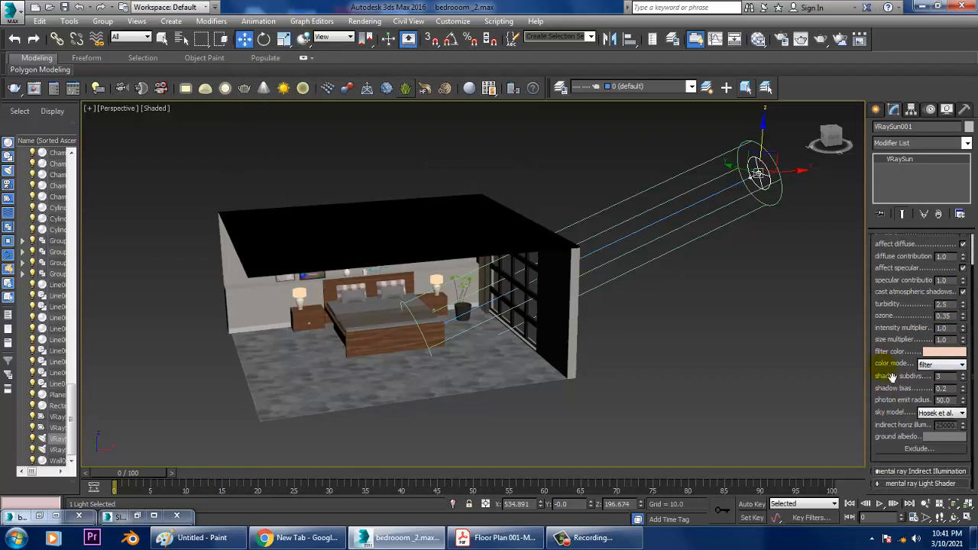
pyautogui.moveTo(963, 403); pyautogui.dragTo(959, 305)
pyautogui.moveTo(498, 335)
pyautogui.keyDown('alt'); pyautogui.mouseDown(button='middle')
pyautogui.moveTo(665, 299)
pyautogui.moveTo(648, 328)
pyautogui.moveTo(760, 349)
pyautogui.mouseUp(button='middle'); pyautogui.keyUp('alt')
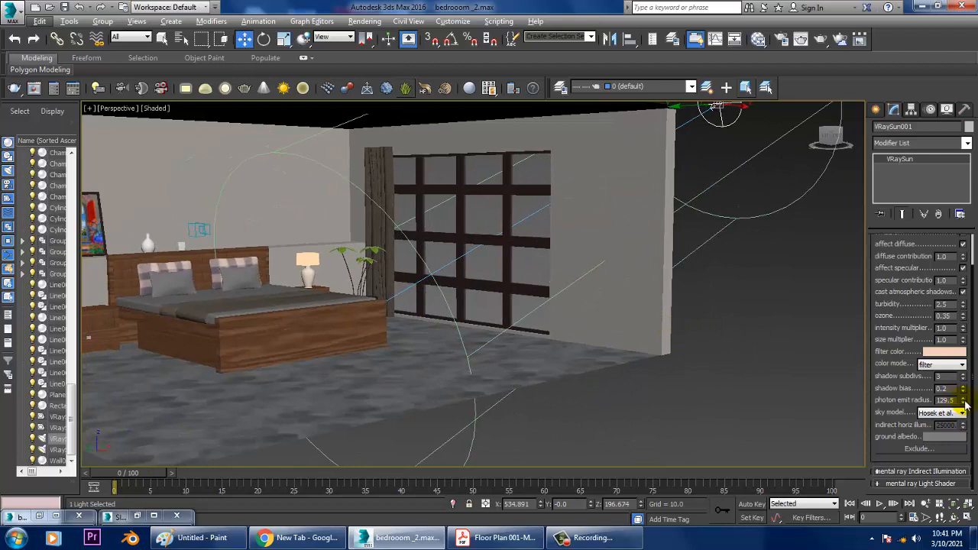
pyautogui.moveTo(965, 404); pyautogui.dragTo(974, 403)
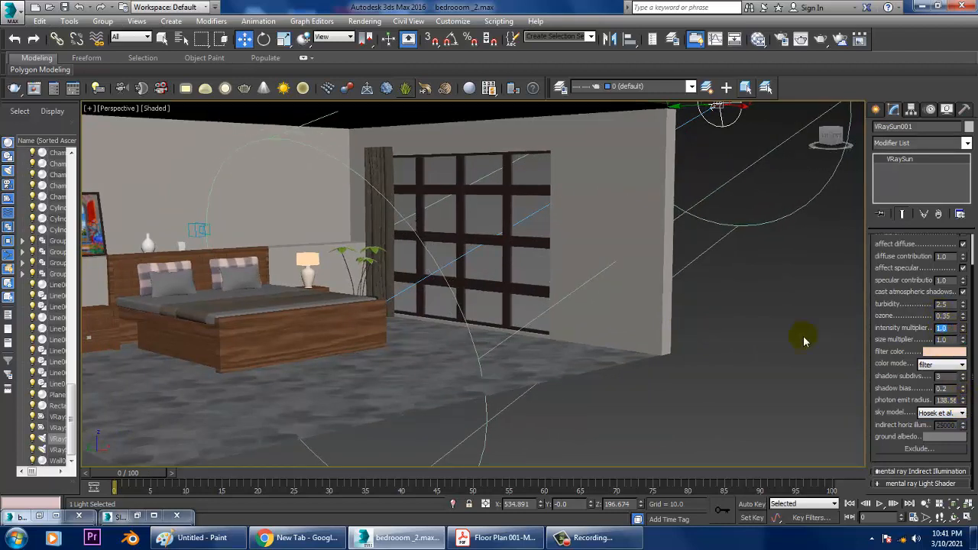
pyautogui.write('0.1')
# Show safe frames in the perspective view and frame the bed, pictures and window inside them.
pyautogui.moveTo(348, 230)
pyautogui.mouseDown(button='middle')
pyautogui.moveTo(468, 243)
pyautogui.moveTo(478, 272)
pyautogui.moveTo(539, 288)
pyautogui.moveTo(507, 286)
pyautogui.moveTo(554, 272)
pyautogui.moveTo(568, 288)
pyautogui.moveTo(555, 293)
pyautogui.mouseUp(button='middle')
pyautogui.scroll(3, 479, 271)
pyautogui.scroll(-4, 546, 293)
pyautogui.hotkey('shift', 'f')
pyautogui.scroll(4, 524, 294)
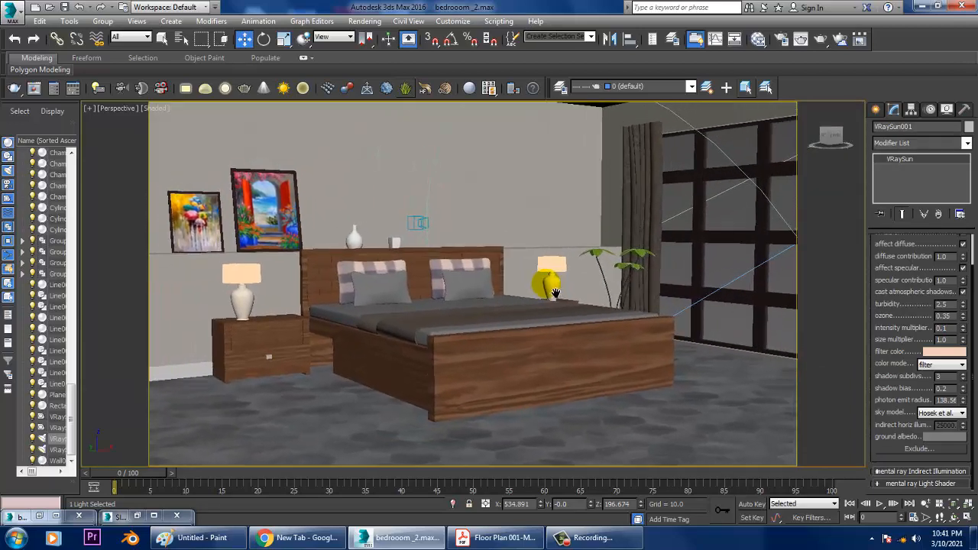
# Fine-tune the perspective viewpoint around the bed and create a physical camera from that view.
pyautogui.press('Up')
pyautogui.press('Up')
pyautogui.press('Up')
pyautogui.press('Up')
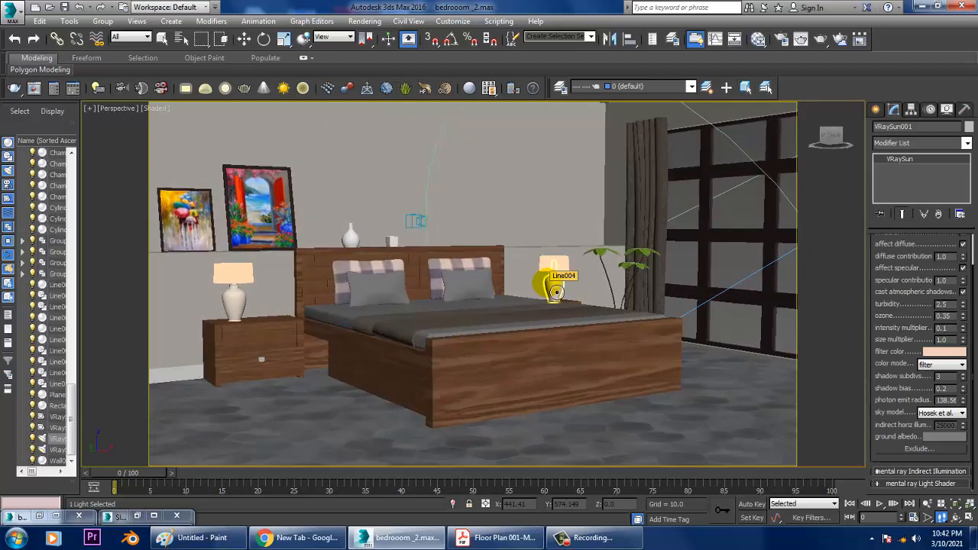
pyautogui.press('Left')
pyautogui.hotkey('shift', 'Up')
pyautogui.hotkey('shift', 'Up')
pyautogui.press('Left')
pyautogui.press('Left')
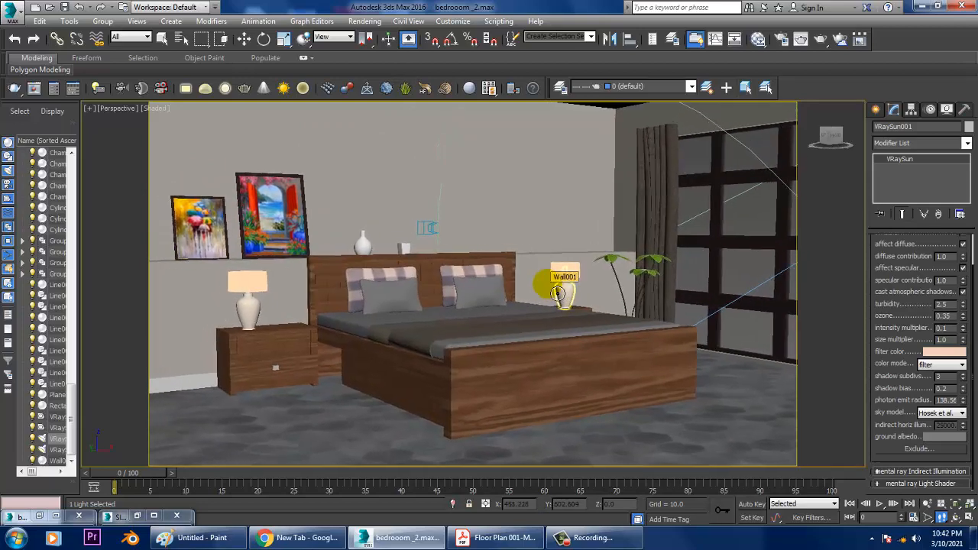
pyautogui.press('Right')
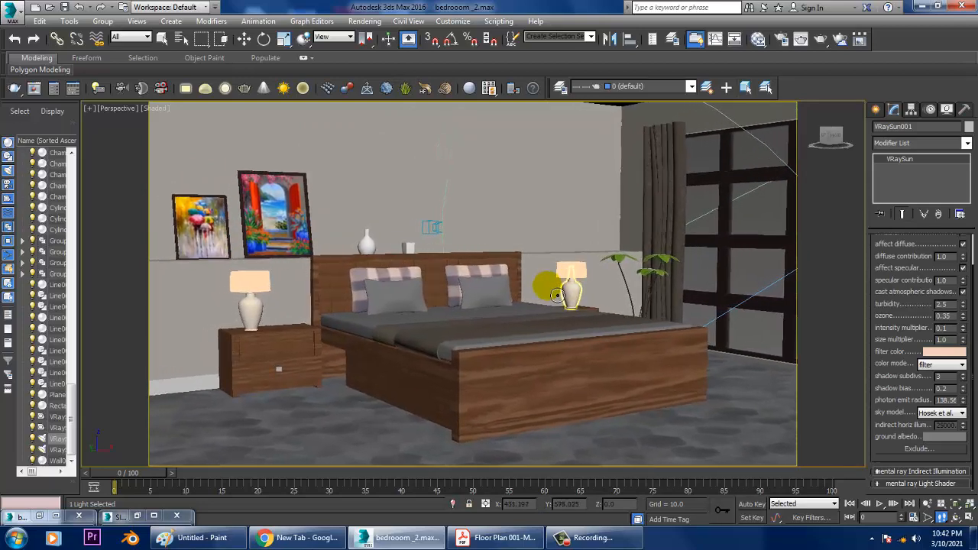
pyautogui.press('Left')
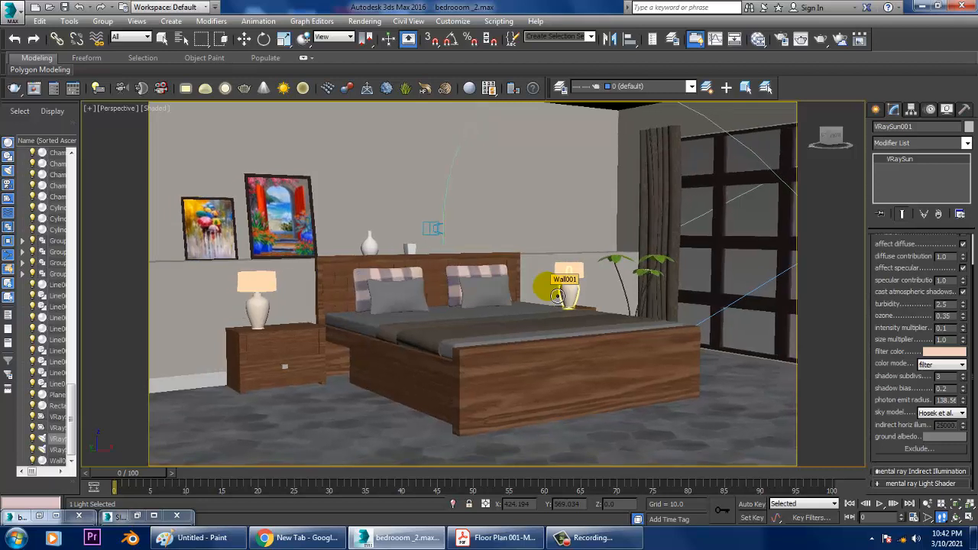
pyautogui.hotkey('ctrl', 'c')
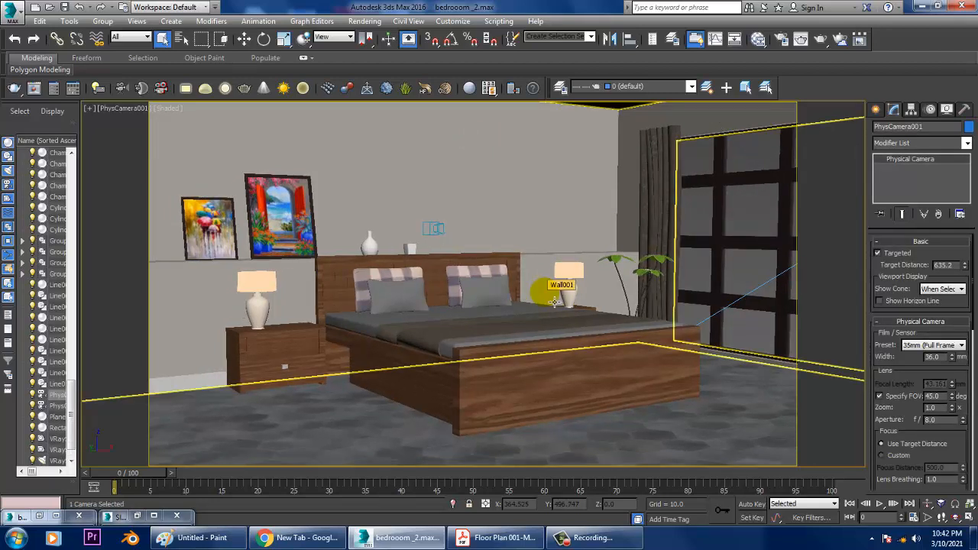
# Try the Realistic display style in the camera view, then return it to Shaded.
pyautogui.click(167, 109)
pyautogui.click(186, 123)
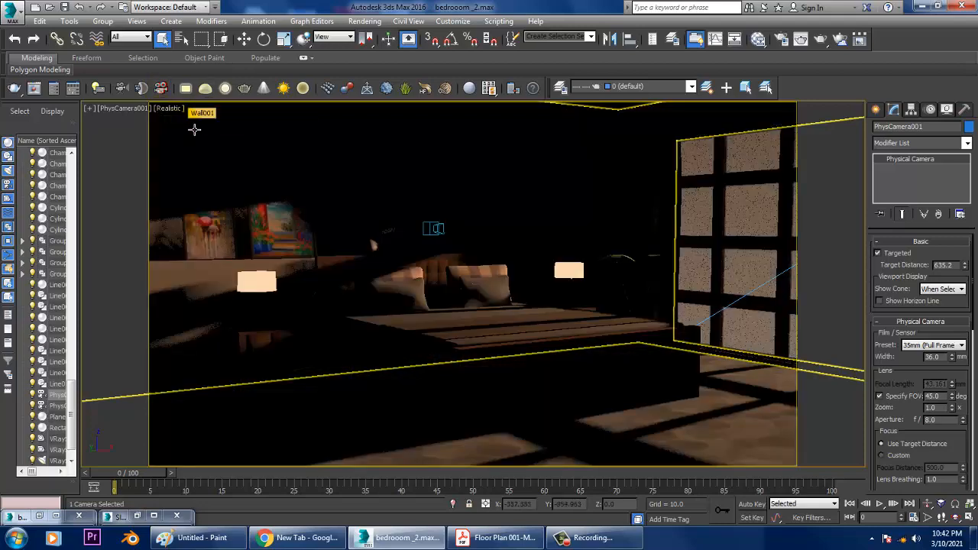
pyautogui.click(167, 108)
pyautogui.click(193, 135)
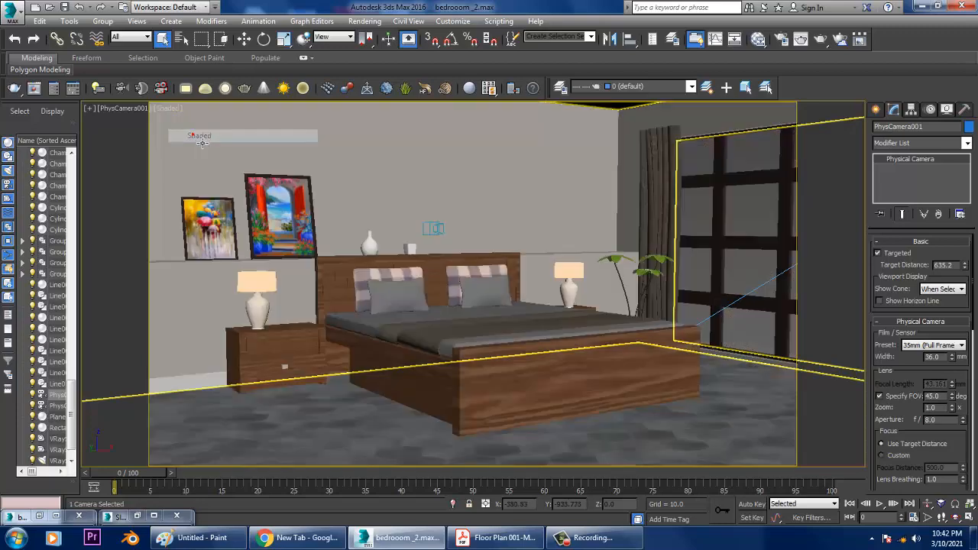
# Create a plane VRayLight outside the room's open side in the perspective view, half-length about 118 and half-width about 81.
pyautogui.press('p')
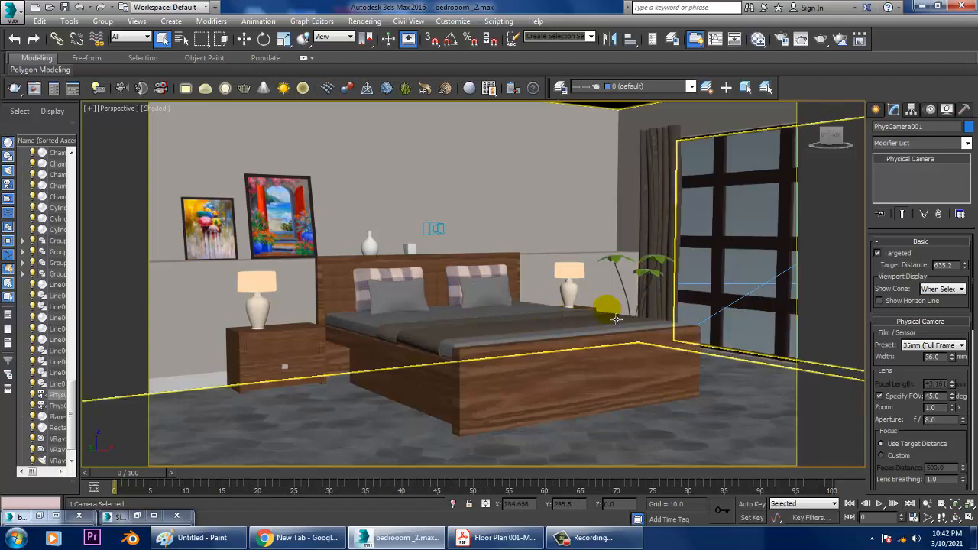
pyautogui.scroll(-10, 606, 316)
pyautogui.keyDown('alt'); pyautogui.moveTo(605, 316); pyautogui.dragTo(612, 321, button='middle'); pyautogui.keyUp('alt')
pyautogui.moveTo(585, 305); pyautogui.dragTo(557, 318, button='middle')
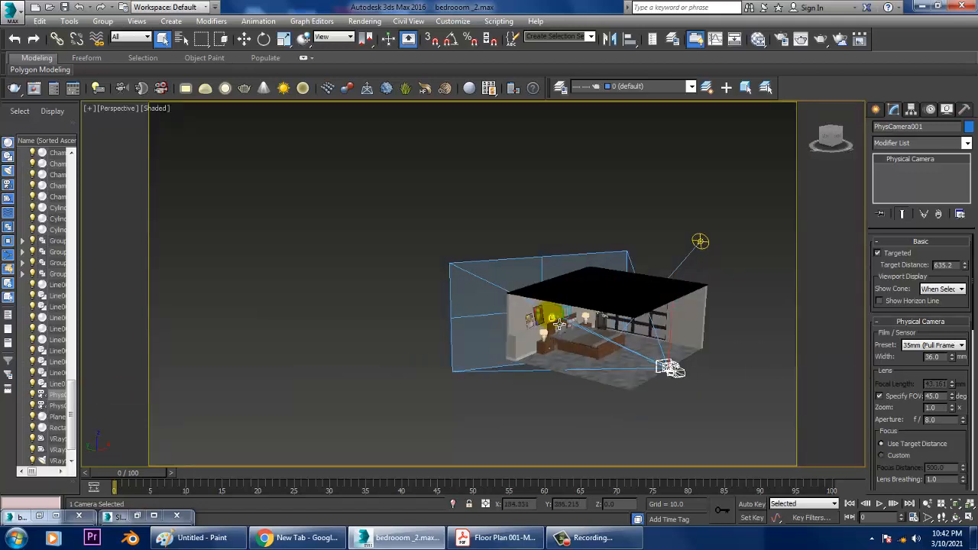
pyautogui.press('w')
pyautogui.moveTo(651, 327); pyautogui.dragTo(544, 314, button='middle')
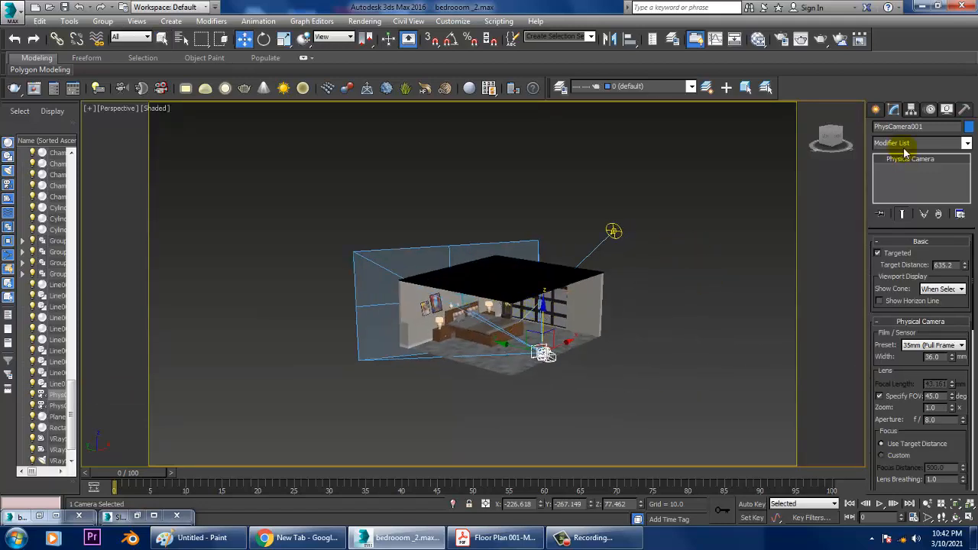
pyautogui.click(876, 110)
pyautogui.click(905, 187)
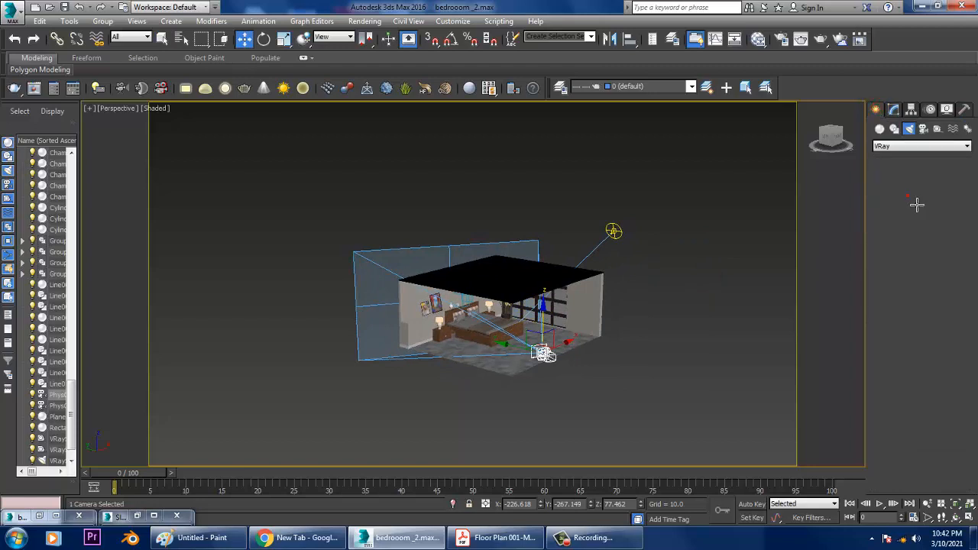
pyautogui.moveTo(596, 310); pyautogui.dragTo(546, 290, button='middle')
pyautogui.scroll(5, 546, 290)
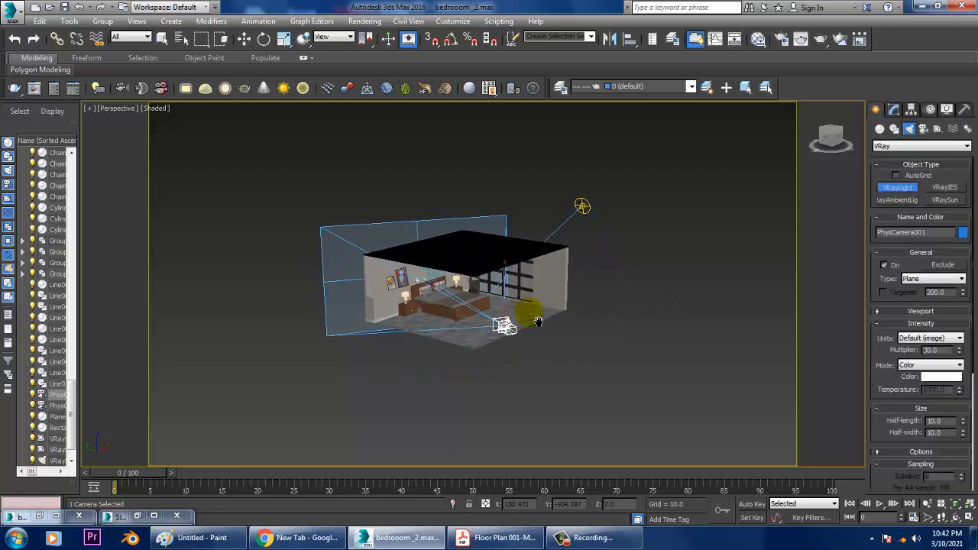
pyautogui.moveTo(530, 357); pyautogui.dragTo(539, 463)
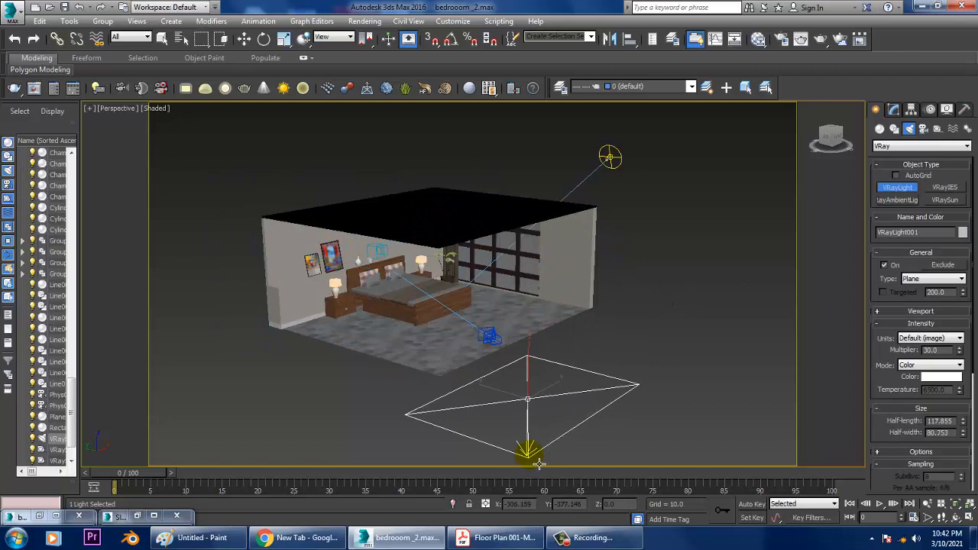
pyautogui.press('w')
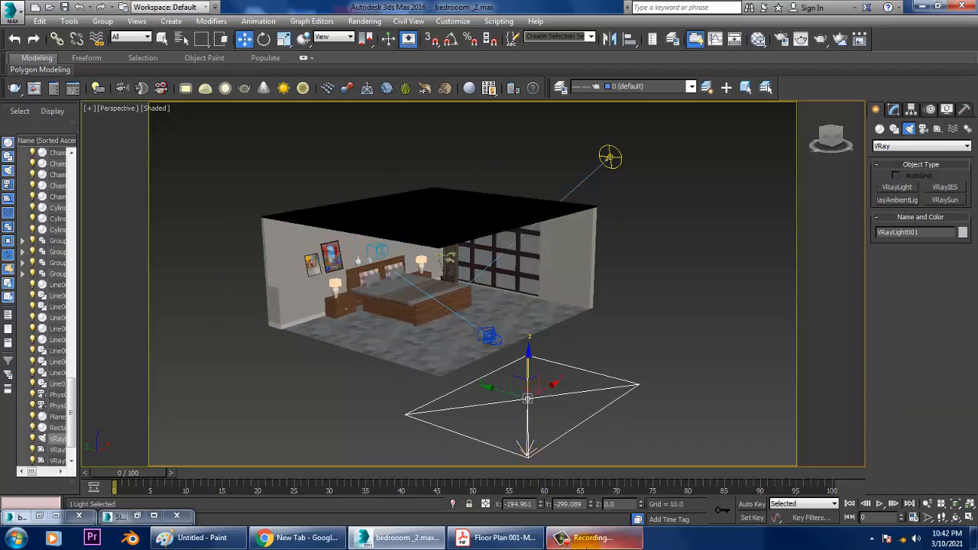
pyautogui.click(593, 538)
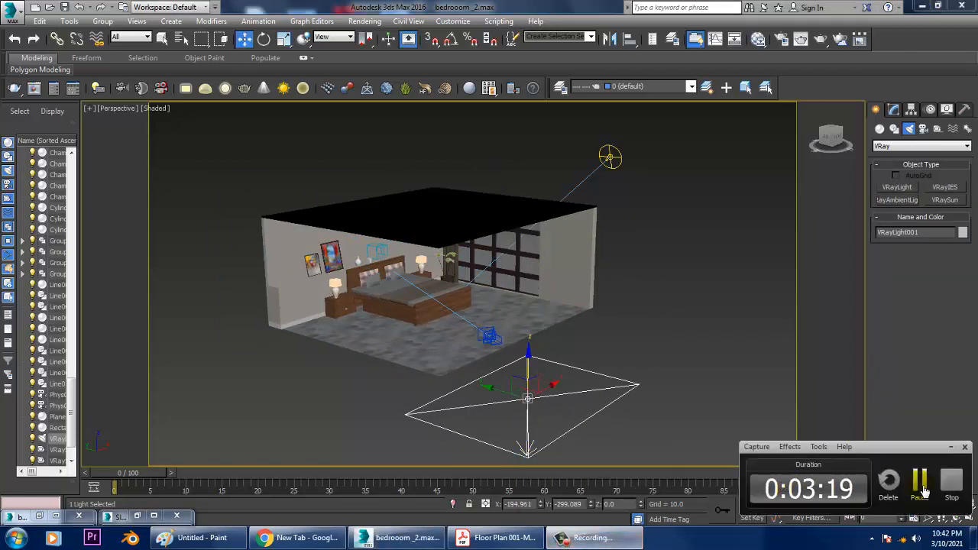
pyautogui.click(920, 481)
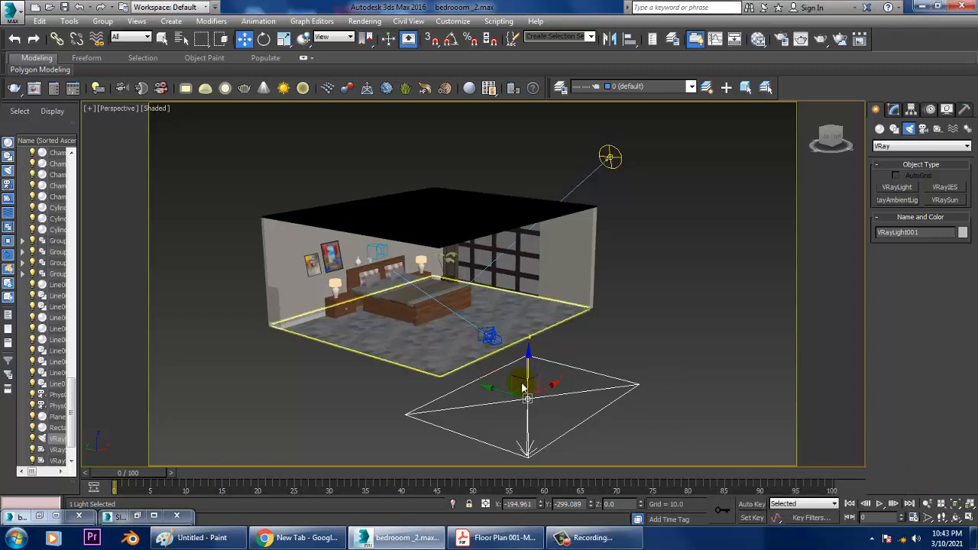
# Rotate the plane VRayLight upright about its X axis so that it faces into the room.
pyautogui.keyDown('alt'); pyautogui.moveTo(527, 390); pyautogui.dragTo(548, 333, button='middle'); pyautogui.keyUp('alt')
pyautogui.scroll(5, 553, 327)
pyautogui.press('e')
pyautogui.scroll(-5, 557, 324)
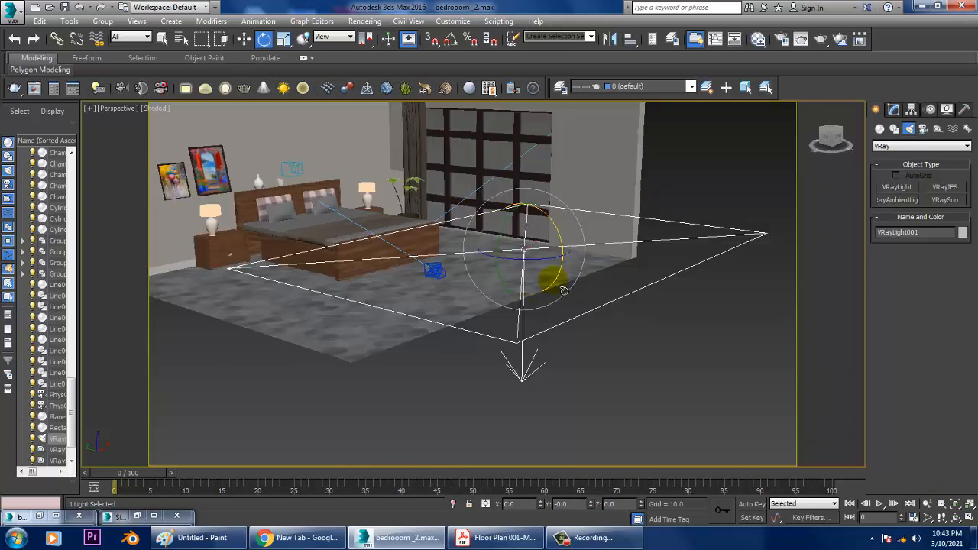
pyautogui.moveTo(564, 237); pyautogui.dragTo(604, 337)
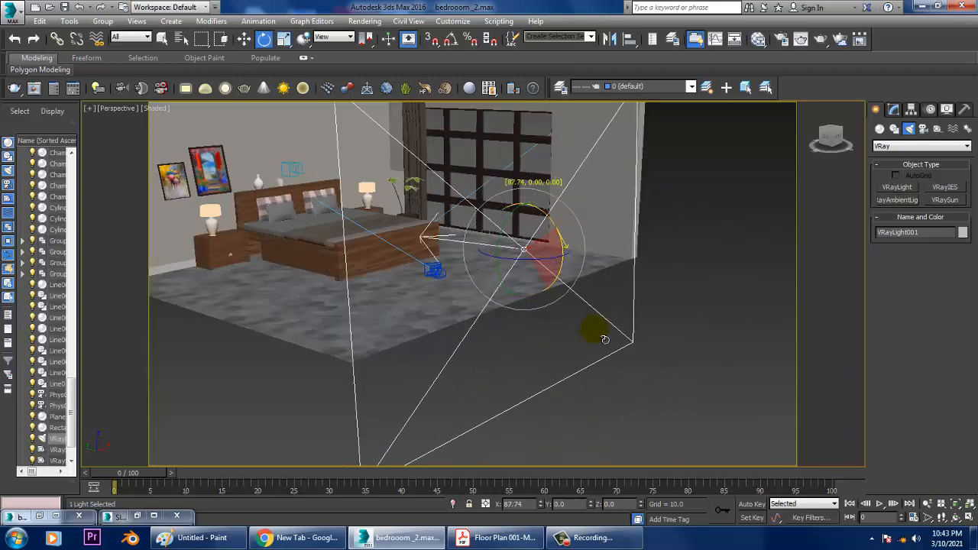
pyautogui.moveTo(582, 254); pyautogui.dragTo(599, 294, button='middle')
pyautogui.moveTo(582, 296); pyautogui.dragTo(583, 289)
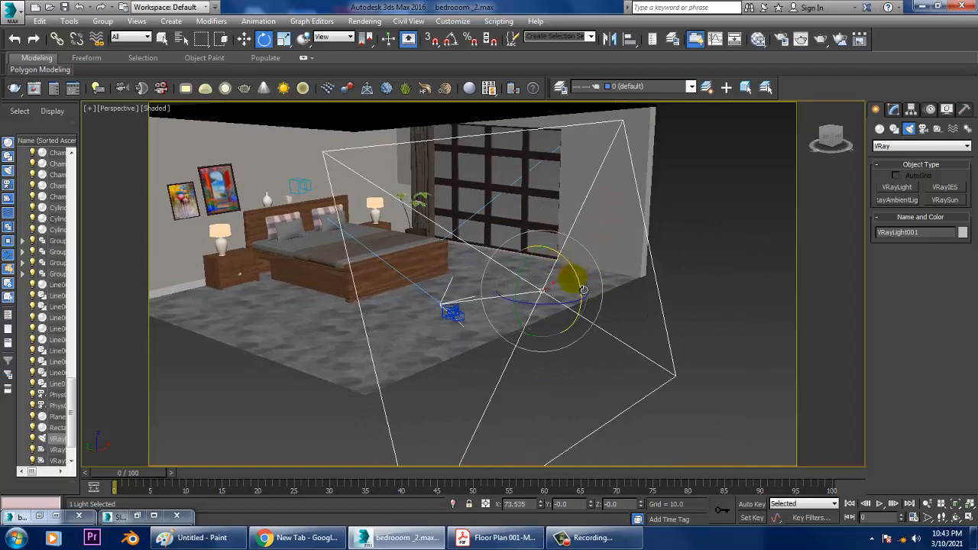
# Raise the plane light to a height of about 87.4 and shift it sideways to about X -236.6.
pyautogui.keyDown('alt'); pyautogui.moveTo(583, 289); pyautogui.dragTo(555, 325, button='middle'); pyautogui.keyUp('alt')
pyautogui.press('w')
pyautogui.press('e')
pyautogui.moveTo(535, 323); pyautogui.dragTo(489, 309)
pyautogui.press('w')
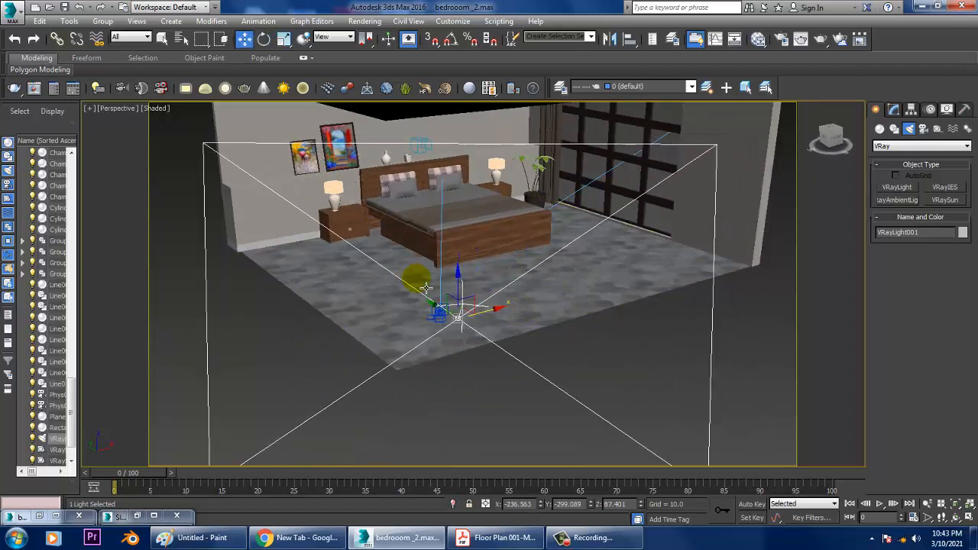
# Move the plane light towards the room's open side, to about X -172.5 and Y -175.9, facing the bed.
pyautogui.keyDown('alt'); pyautogui.moveTo(425, 287); pyautogui.dragTo(496, 295, button='middle'); pyautogui.keyUp('alt')
pyautogui.moveTo(497, 295); pyautogui.dragTo(622, 292, button='middle')
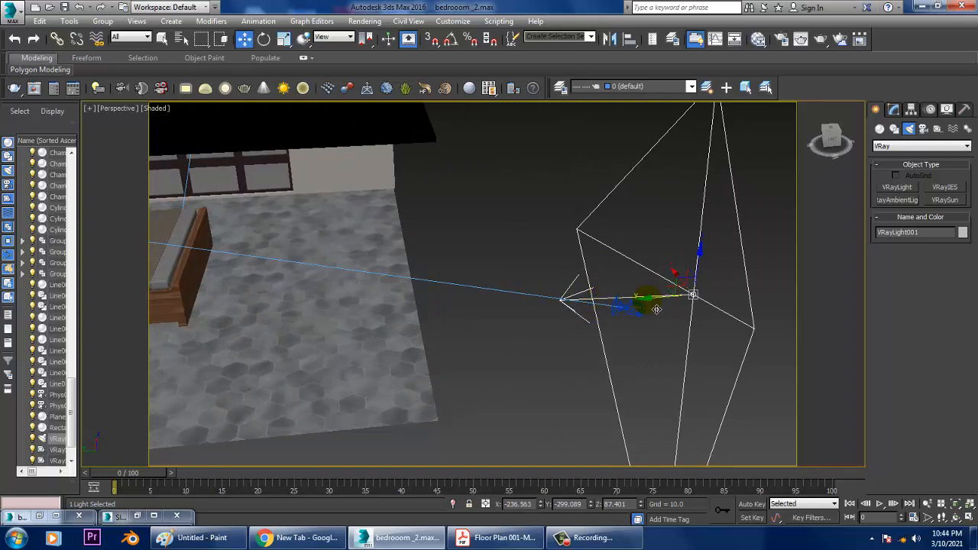
pyautogui.moveTo(647, 300); pyautogui.dragTo(459, 303)
pyautogui.keyDown('alt'); pyautogui.moveTo(459, 303); pyautogui.dragTo(437, 300, button='middle'); pyautogui.keyUp('alt')
pyautogui.scroll(-4, 442, 304)
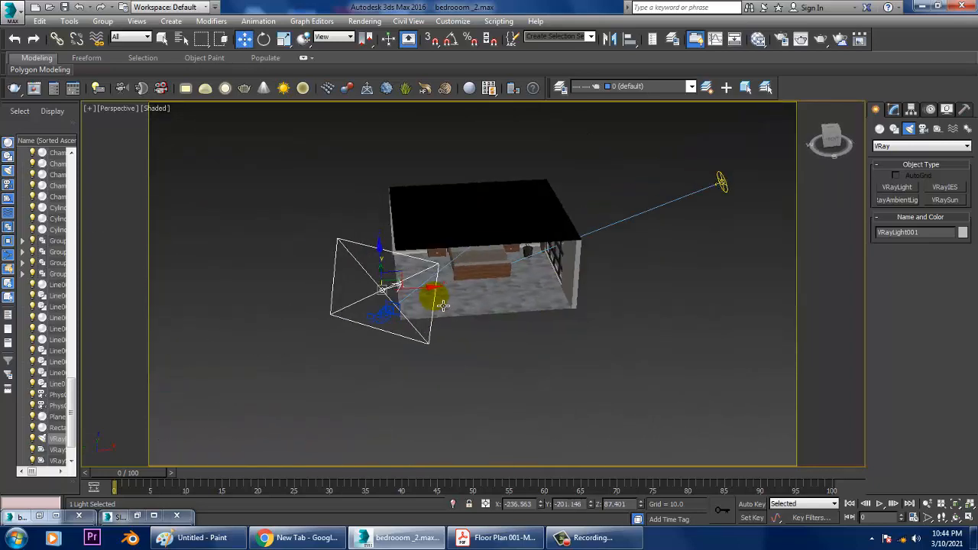
pyautogui.moveTo(421, 289); pyautogui.dragTo(451, 291)
pyautogui.scroll(4, 452, 291)
pyautogui.keyDown('alt'); pyautogui.moveTo(451, 291); pyautogui.dragTo(586, 350, button='middle'); pyautogui.keyUp('alt')
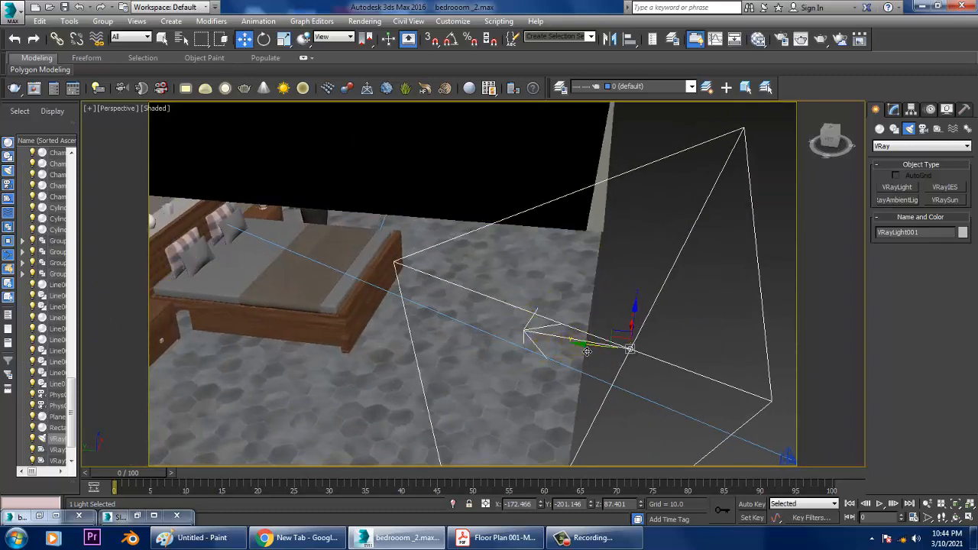
pyautogui.moveTo(587, 349); pyautogui.dragTo(537, 341)
pyautogui.scroll(-5, 536, 341)
pyautogui.keyDown('alt'); pyautogui.moveTo(536, 340); pyautogui.dragTo(567, 355, button='middle'); pyautogui.keyUp('alt')
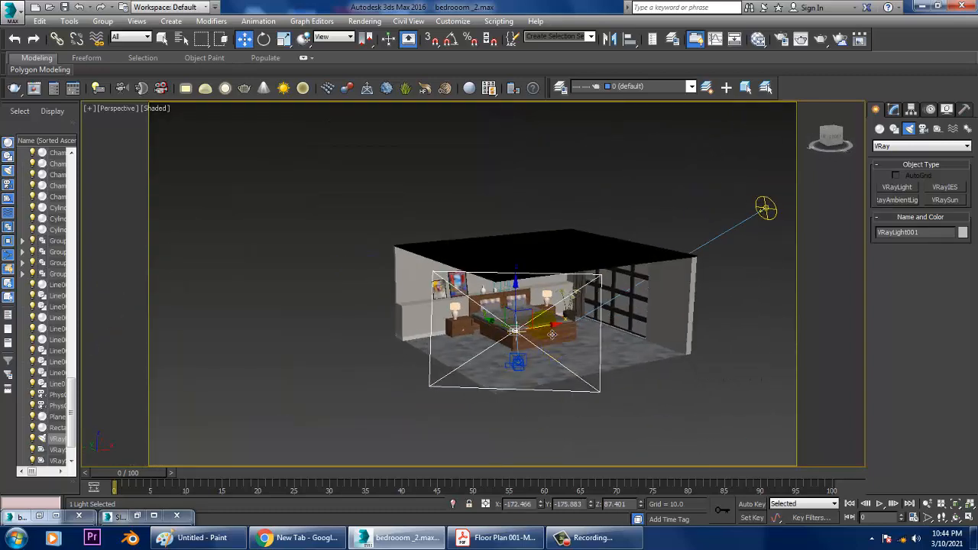
# Move the plane light closer to the room's open side and lower it, to about X -170.9, Y -132.5, Z 67.5.
pyautogui.moveTo(551, 335); pyautogui.dragTo(521, 338)
pyautogui.keyDown('alt'); pyautogui.moveTo(520, 339); pyautogui.dragTo(497, 347, button='middle'); pyautogui.keyUp('alt')
pyautogui.moveTo(485, 343); pyautogui.dragTo(447, 345)
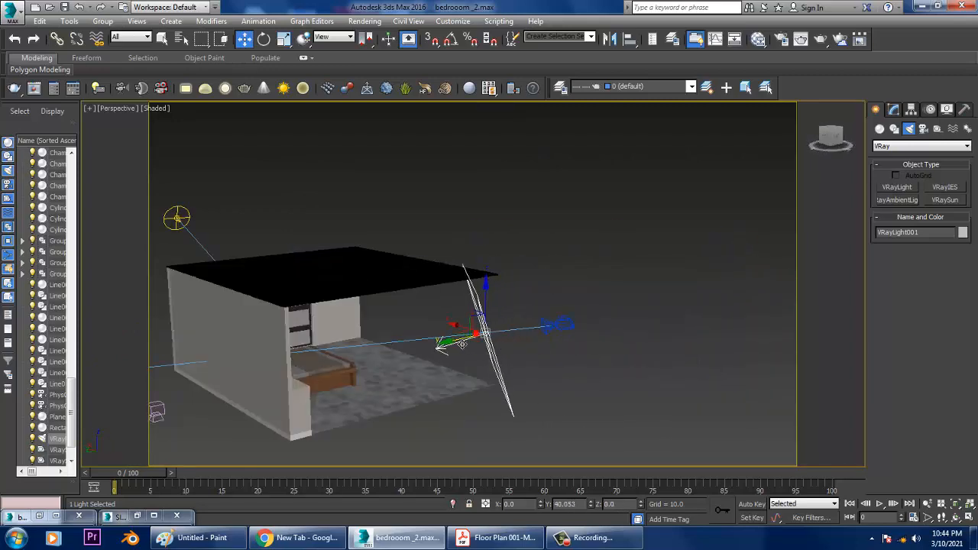
pyautogui.keyDown('alt'); pyautogui.moveTo(447, 346); pyautogui.dragTo(464, 309, button='middle'); pyautogui.keyUp('alt')
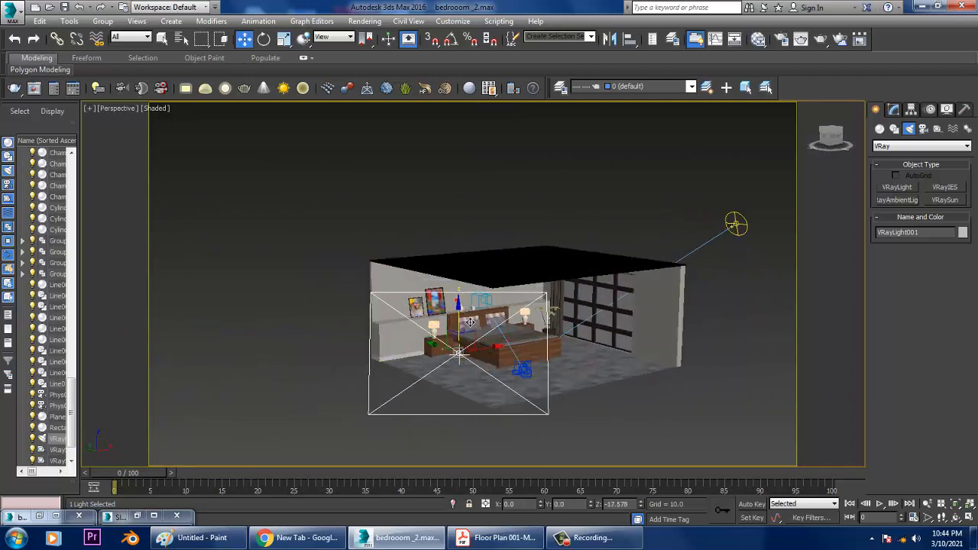
pyautogui.moveTo(498, 344); pyautogui.dragTo(534, 361)
pyautogui.scroll(6, 533, 362)
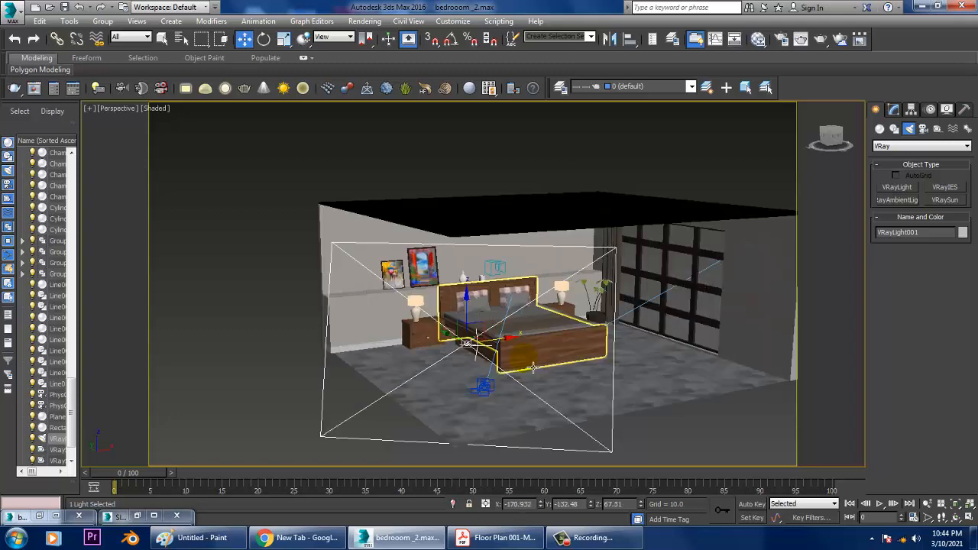
pyautogui.scroll(-3, 539, 356)
pyautogui.keyDown('alt'); pyautogui.moveTo(620, 346); pyautogui.dragTo(550, 354, button='middle'); pyautogui.keyUp('alt')
pyautogui.scroll(3, 551, 355)
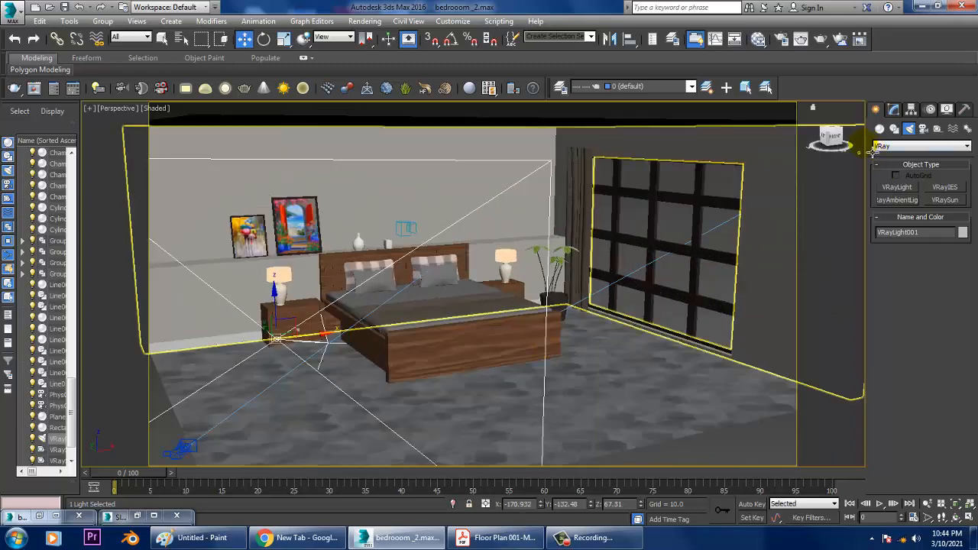
# Set the plane light's intensity multiplier to 0.5 and give it a pale warm beige colour.
pyautogui.click(892, 109)
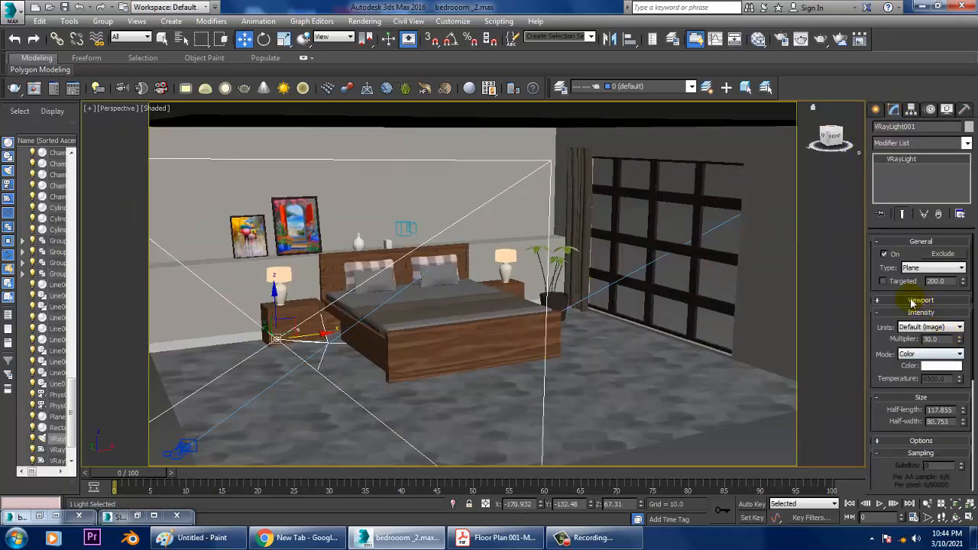
pyautogui.doubleClick(946, 341)
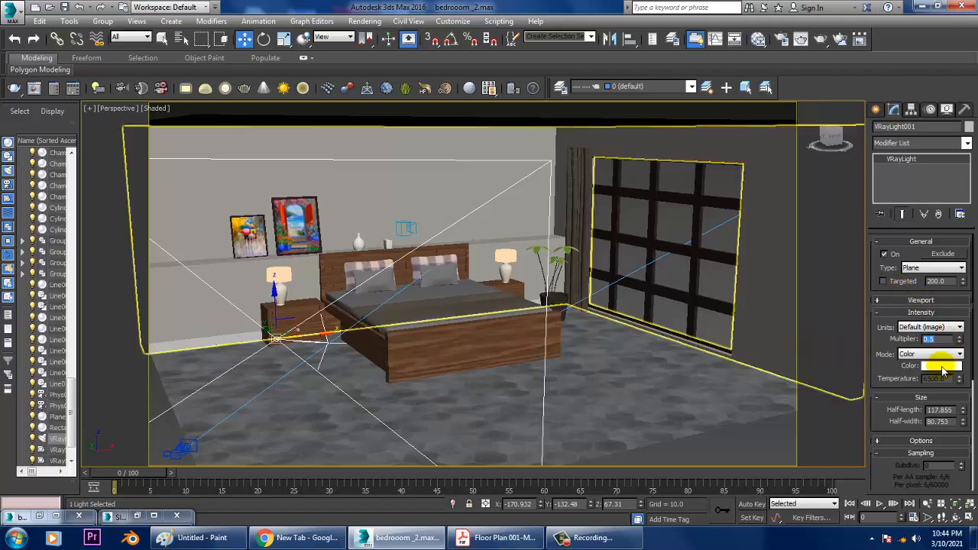
pyautogui.click(941, 365)
pyautogui.click(257, 116)
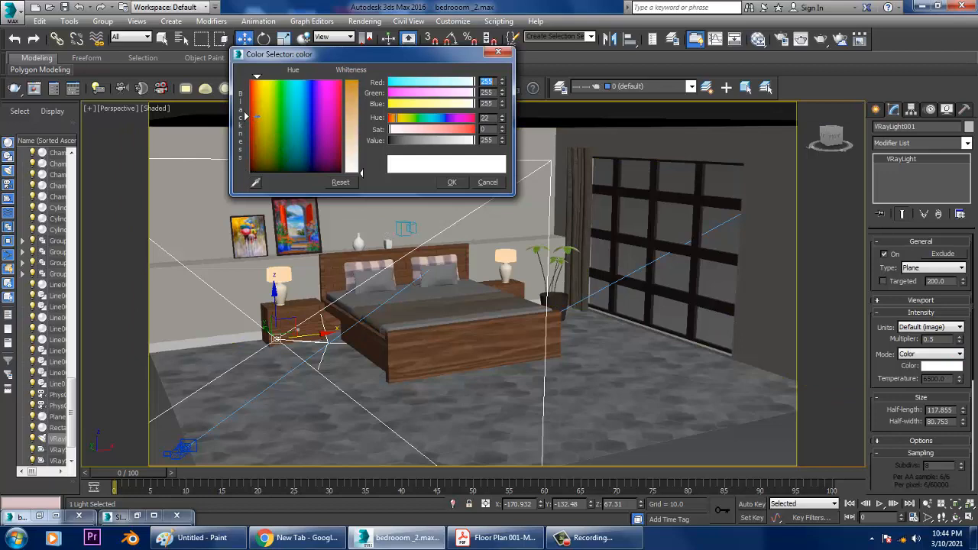
pyautogui.click(352, 135)
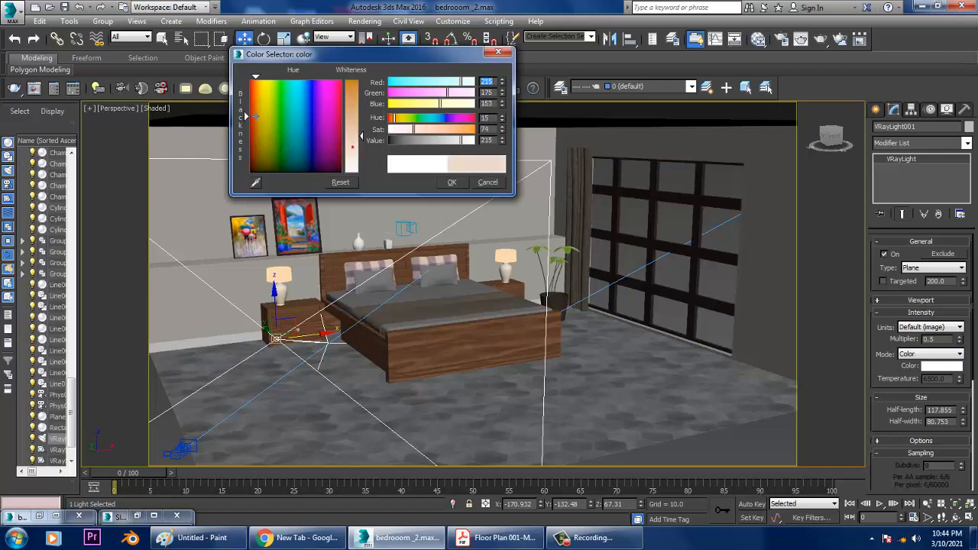
pyautogui.click(461, 184)
# Display the perspective view with Realistic shading.
pyautogui.scroll(-2, 913, 388)
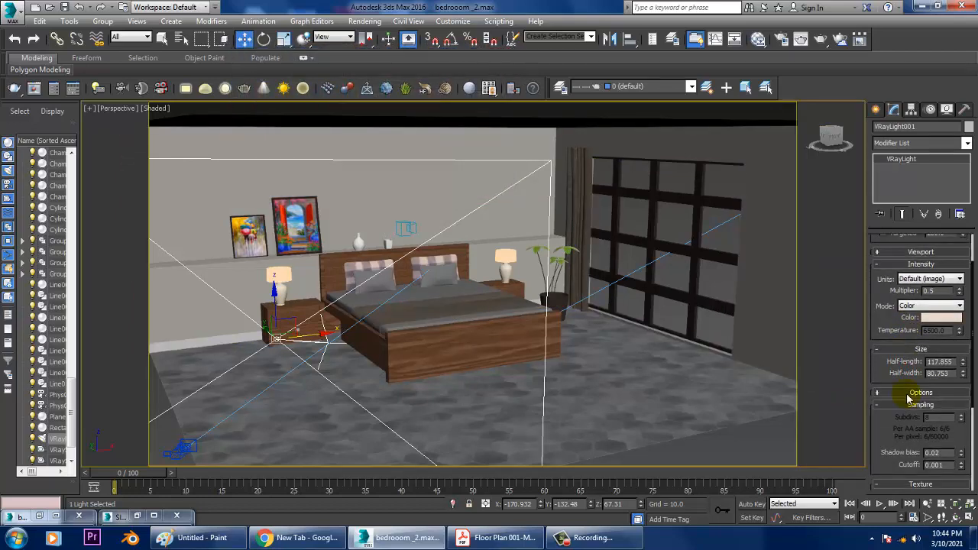
pyautogui.click(157, 107)
pyautogui.click(176, 119)
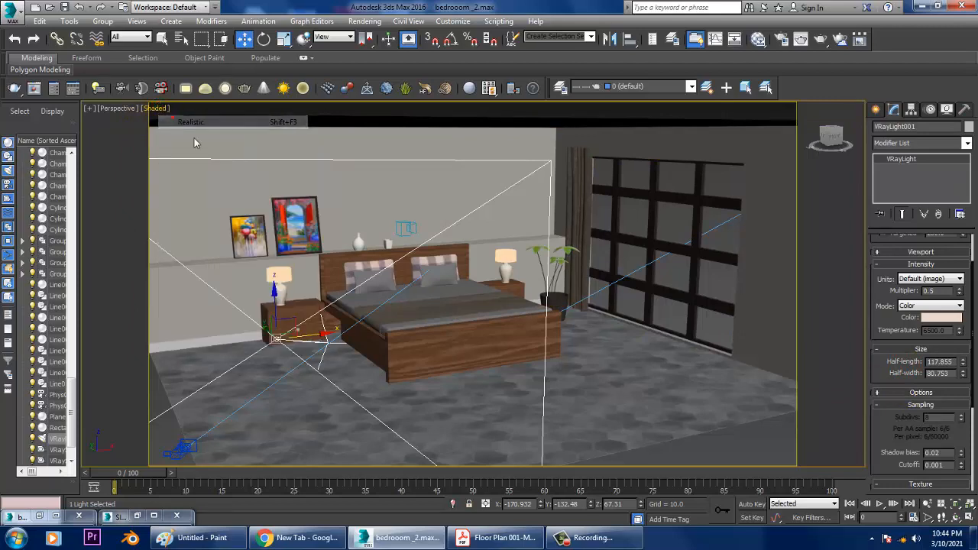
# In the plane light's options, enable Invisible and disable Cast shadows.
pyautogui.click(915, 392)
pyautogui.click(895, 396)
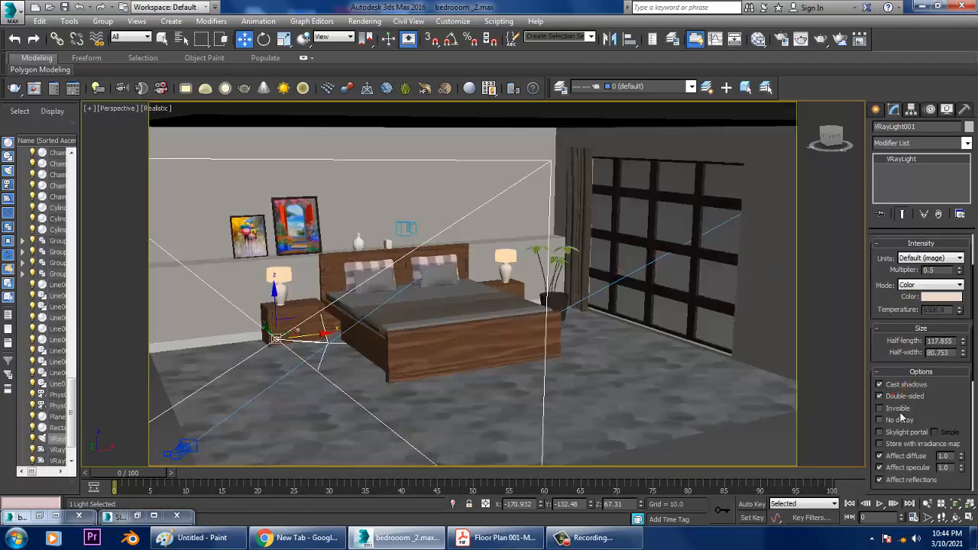
pyautogui.click(897, 386)
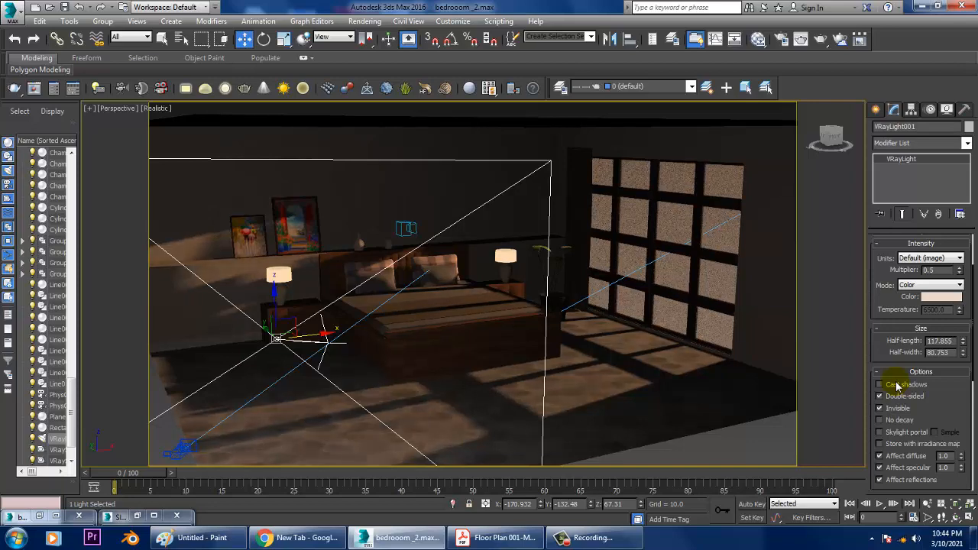
# Look through PhysCamera001 and set the plane light's multiplier to 0.6 after trying a brighter value of 8.5.
pyautogui.press('c')
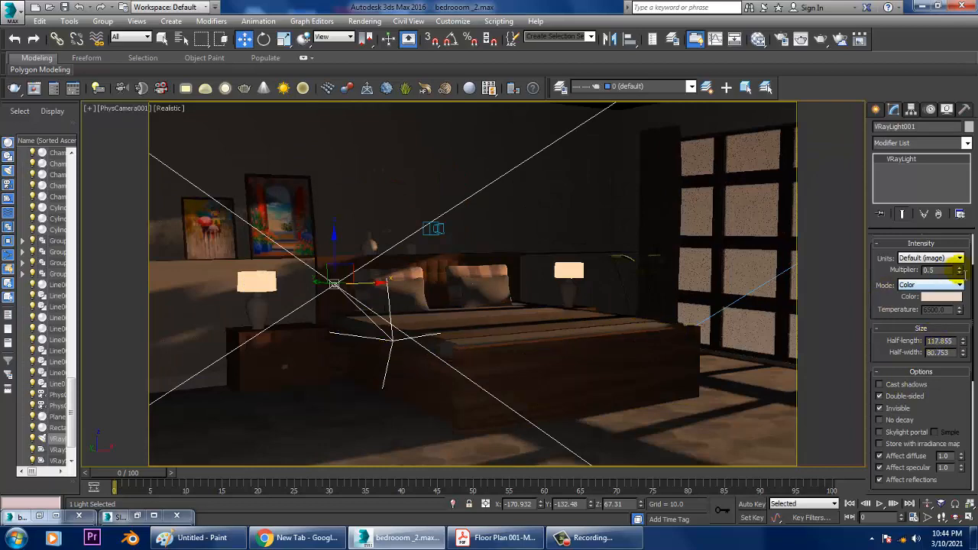
pyautogui.moveTo(960, 272); pyautogui.dragTo(964, 267)
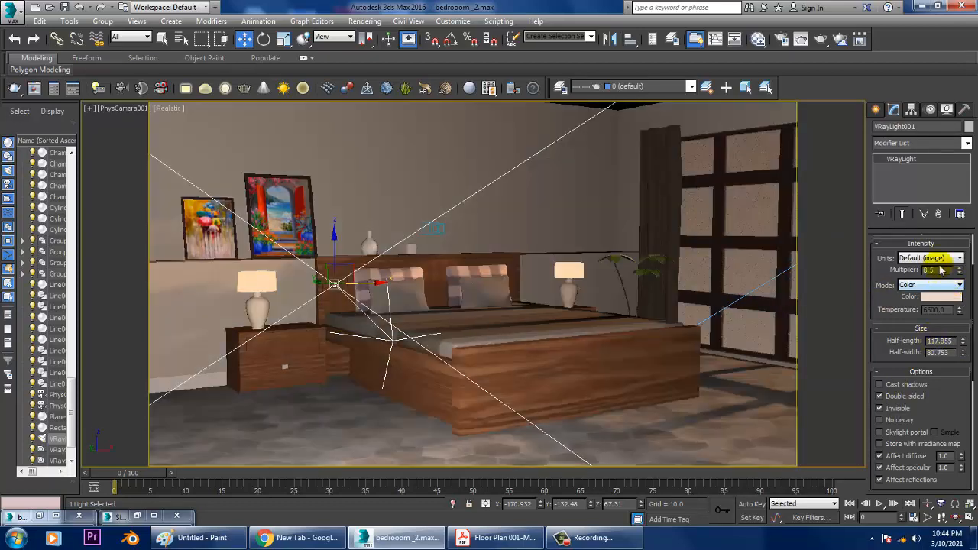
pyautogui.moveTo(944, 271); pyautogui.dragTo(859, 280)
pyautogui.write('0.1')
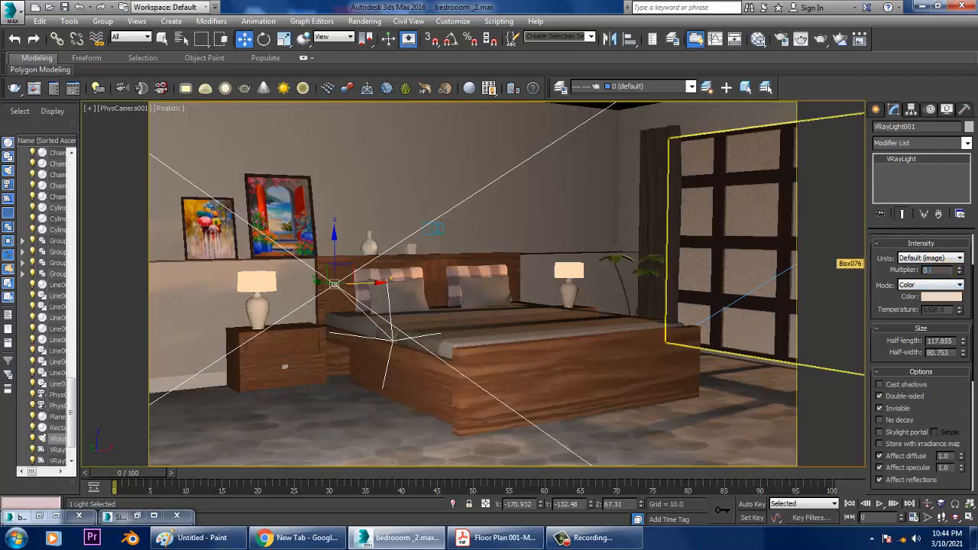
pyautogui.write('6')
pyautogui.press('Return')
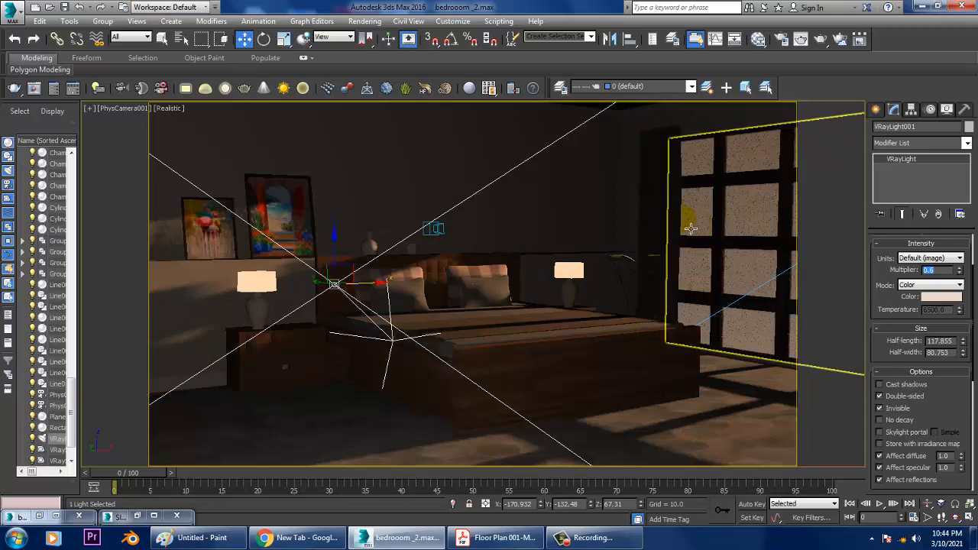
# Raise the VRaySun outside the window to a height of about 228.5 and check how its light falls into the room.
pyautogui.click(710, 272)
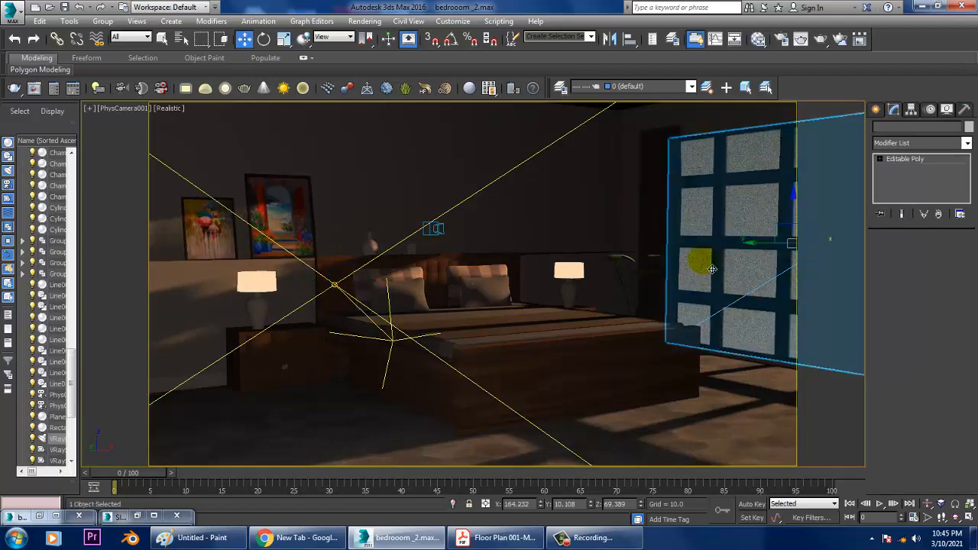
pyautogui.scroll(-10, 710, 272)
pyautogui.keyDown('alt'); pyautogui.moveTo(710, 272); pyautogui.dragTo(595, 285, button='middle'); pyautogui.keyUp('alt')
pyautogui.click(675, 197)
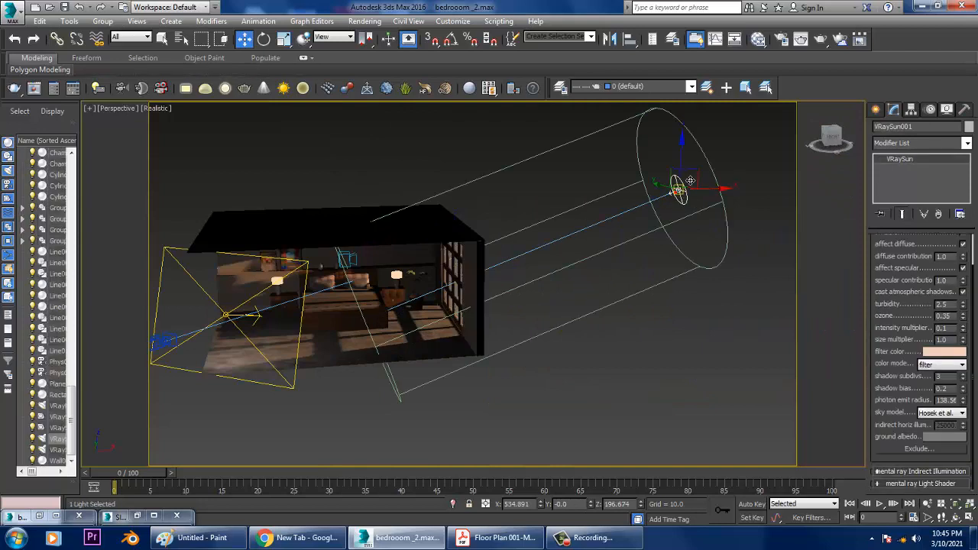
pyautogui.moveTo(692, 159)
pyautogui.mouseDown()
pyautogui.moveTo(685, 147)
pyautogui.moveTo(680, 158)
pyautogui.mouseUp()
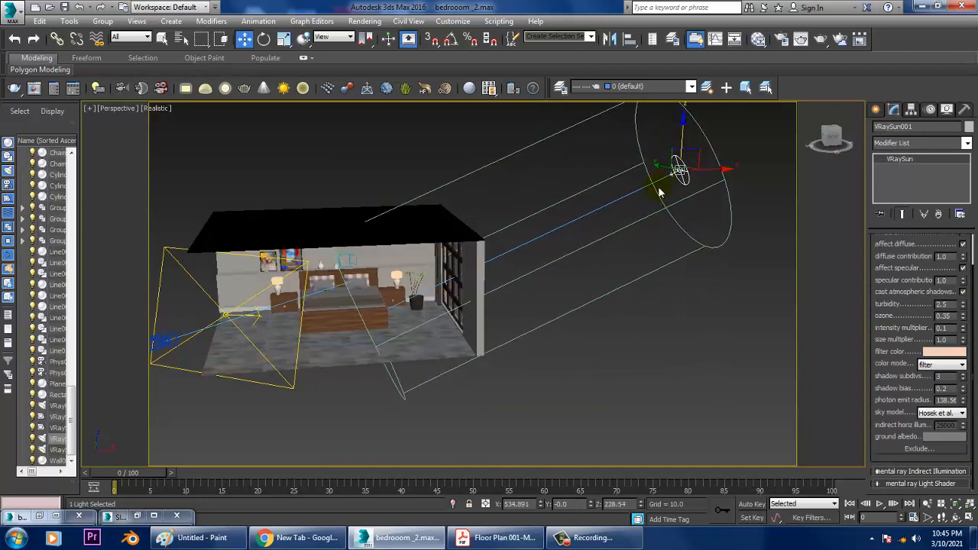
pyautogui.keyDown('alt'); pyautogui.moveTo(472, 291); pyautogui.dragTo(634, 240, button='middle'); pyautogui.keyUp('alt')
pyautogui.scroll(3, 517, 293)
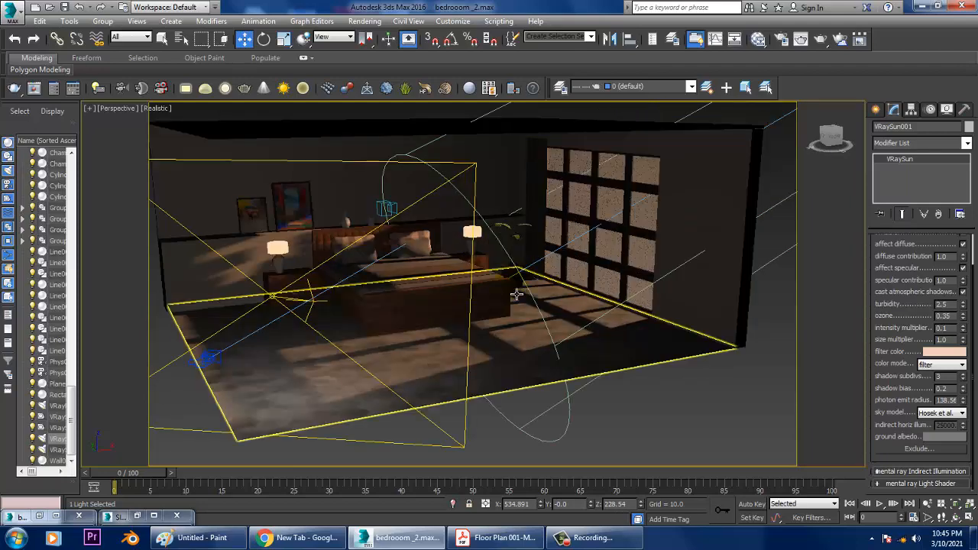
pyautogui.scroll(3, 508, 300)
pyautogui.moveTo(530, 294); pyautogui.dragTo(542, 294, button='middle')
pyautogui.scroll(-5, 634, 317)
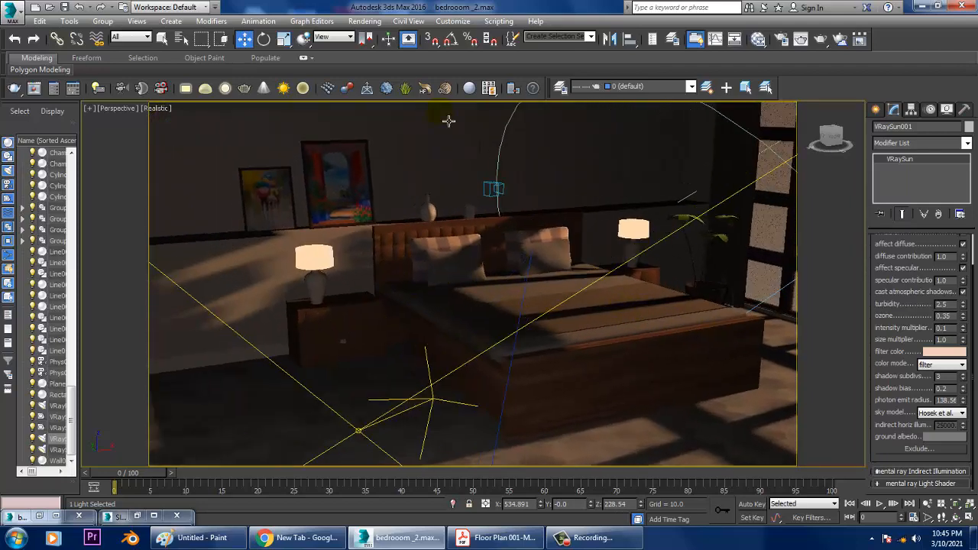
# In the V-Ray render setup, switch Global DMC to Advanced, set the noise threshold to 0.001 and lock the noise pattern.
pyautogui.click(365, 21)
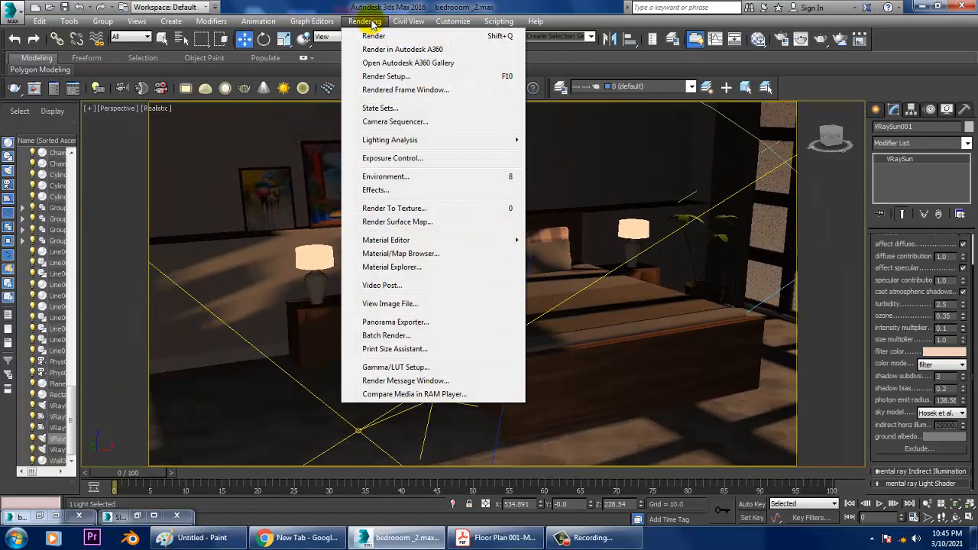
pyautogui.click(417, 76)
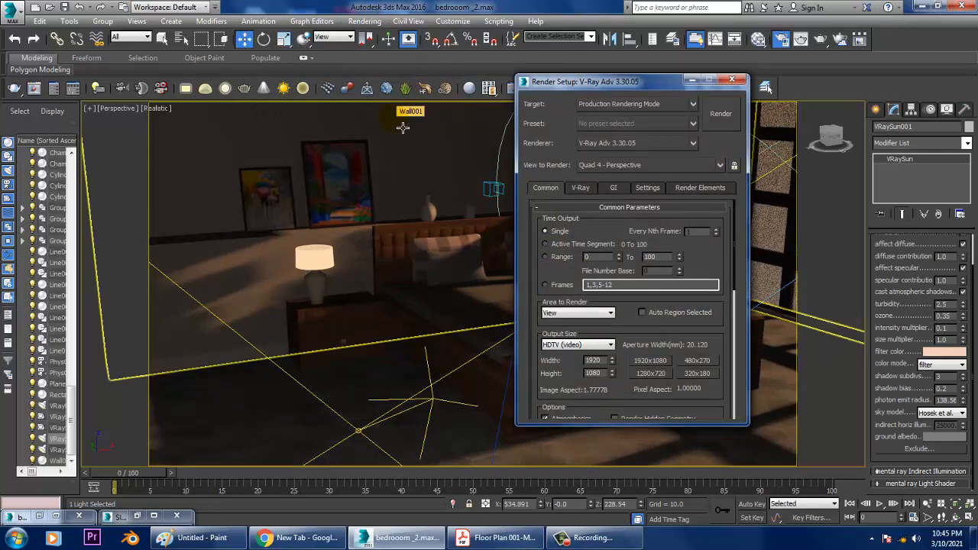
pyautogui.click(583, 187)
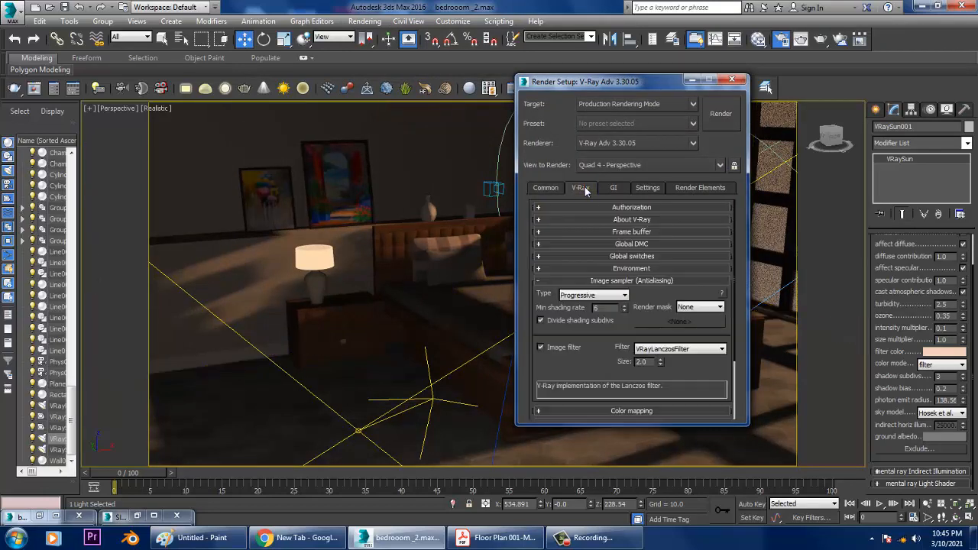
pyautogui.click(619, 232)
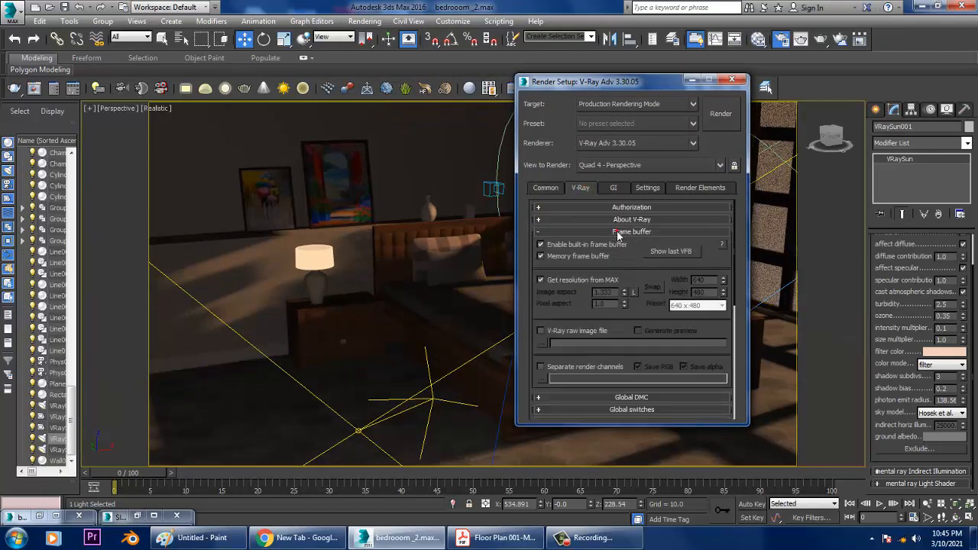
pyautogui.scroll(-3, 655, 317)
pyautogui.click(634, 302)
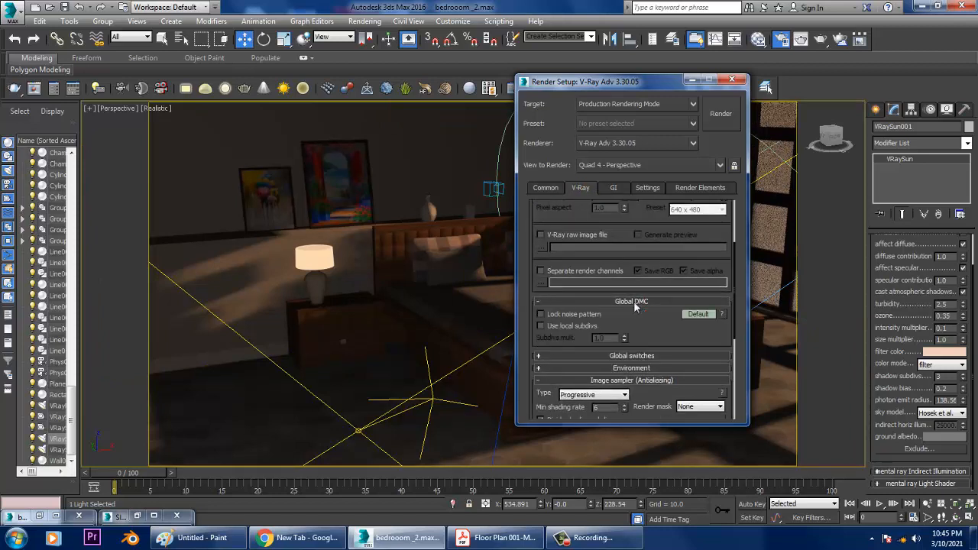
pyautogui.click(701, 314)
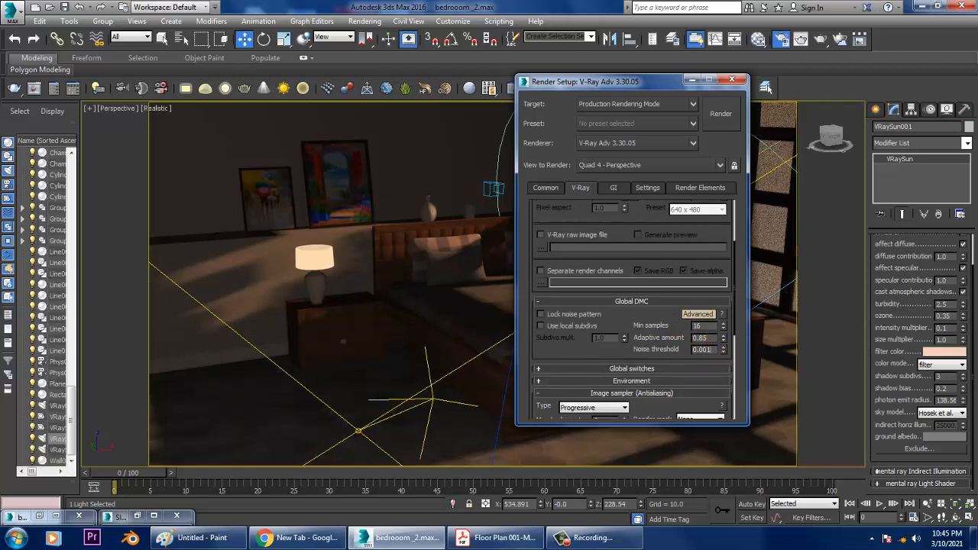
pyautogui.click(569, 315)
pyautogui.scroll(-1, 624, 337)
# Switch the Global switches to Advanced mode and enable the GI and reflection/refraction environment overrides.
pyautogui.click(625, 329)
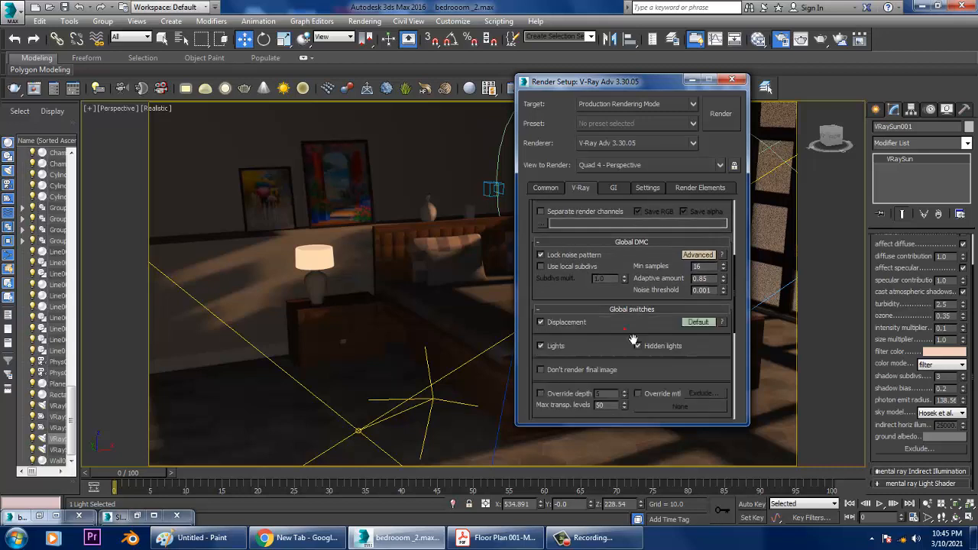
pyautogui.click(693, 322)
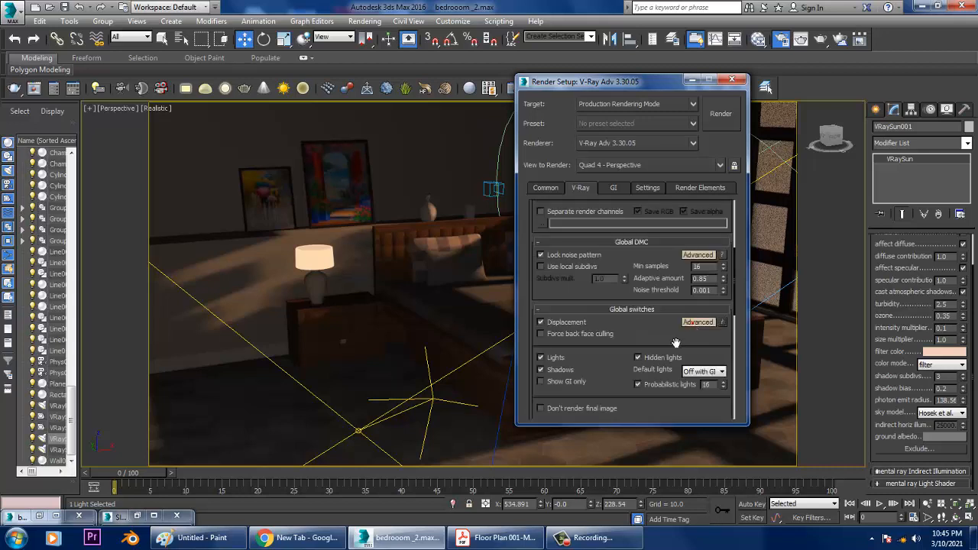
pyautogui.moveTo(687, 334); pyautogui.dragTo(651, 142)
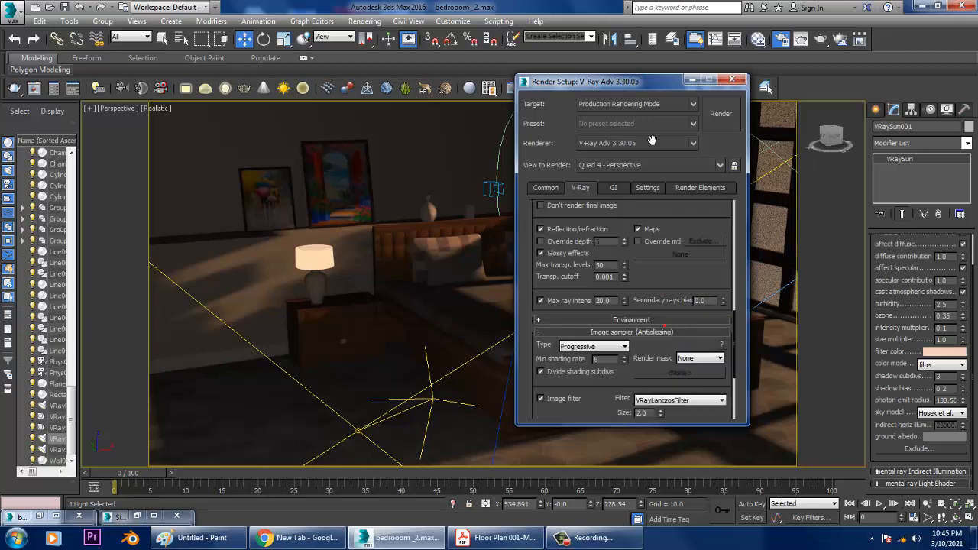
pyautogui.click(617, 320)
pyautogui.click(570, 291)
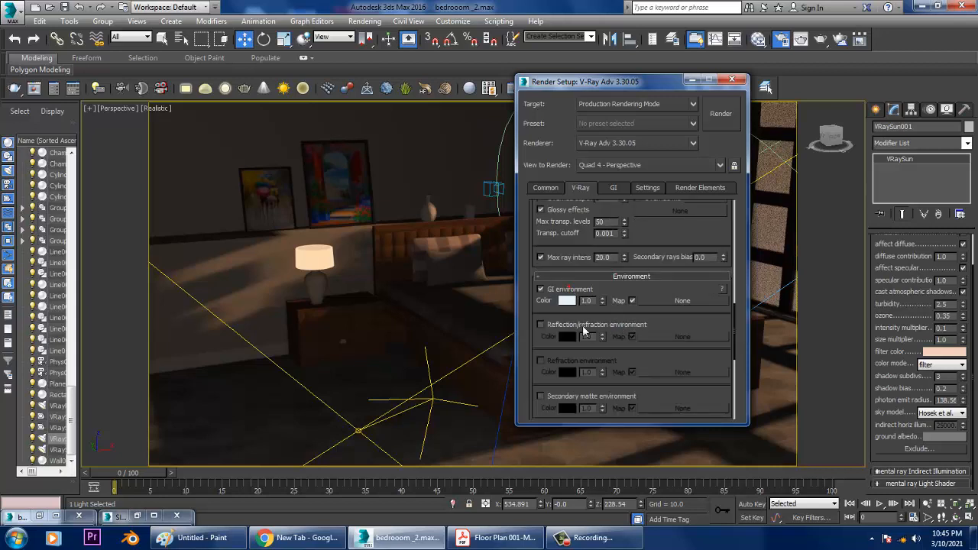
pyautogui.click(585, 327)
# Set the image sampler type to Adaptive subdivision.
pyautogui.moveTo(679, 289); pyautogui.dragTo(667, 165)
pyautogui.click(592, 317)
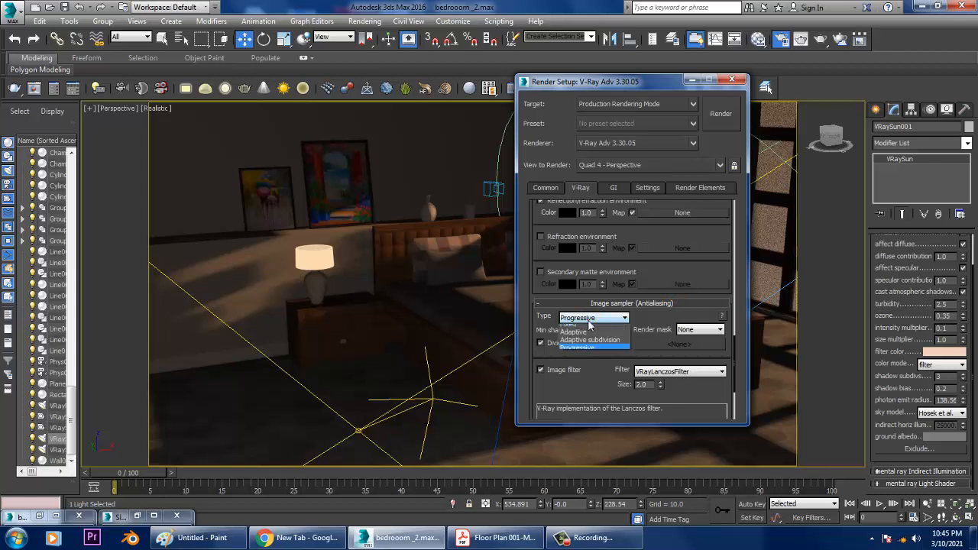
pyautogui.click(598, 348)
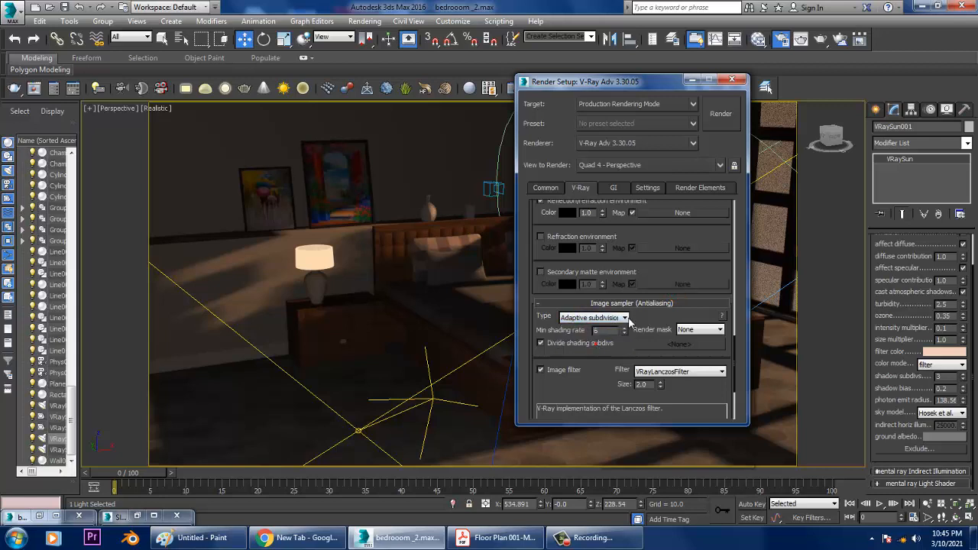
# Switch the Color mapping settings to Advanced mode and set the image filter to Mitchell-Netravali.
pyautogui.moveTo(655, 329); pyautogui.dragTo(656, 250)
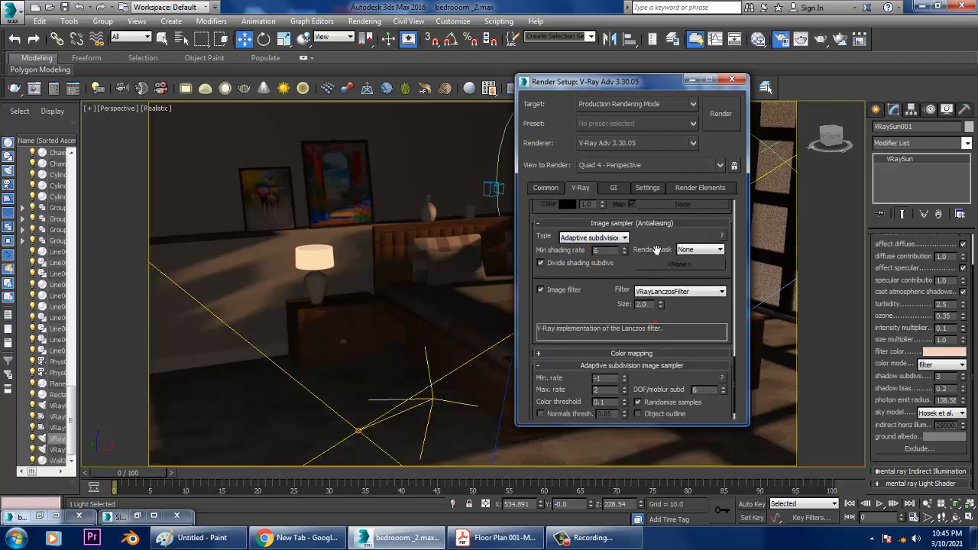
pyautogui.click(646, 351)
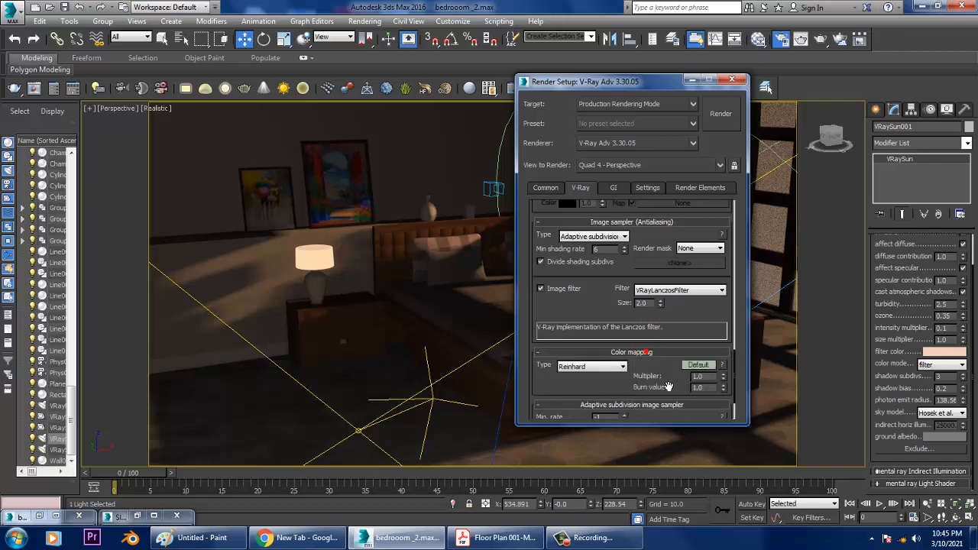
pyautogui.click(696, 366)
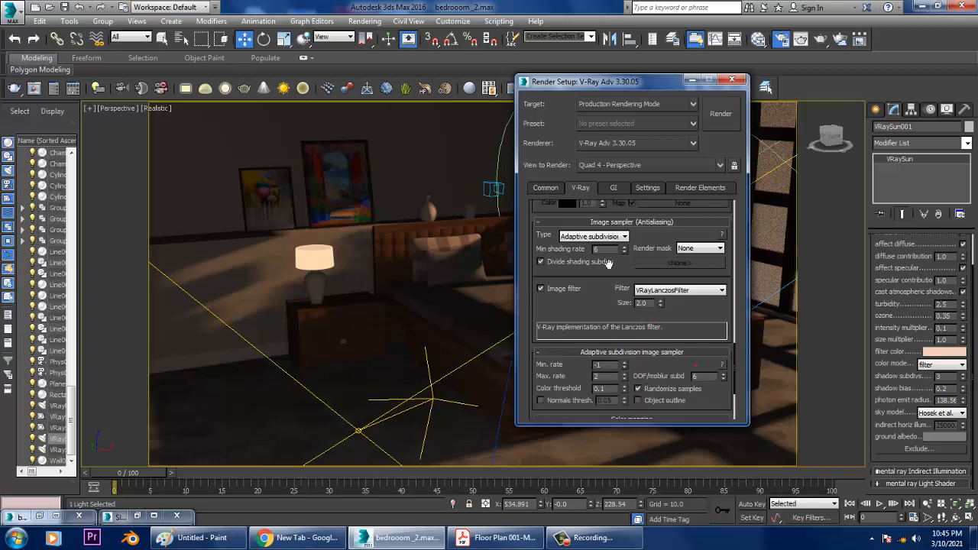
pyautogui.click(690, 291)
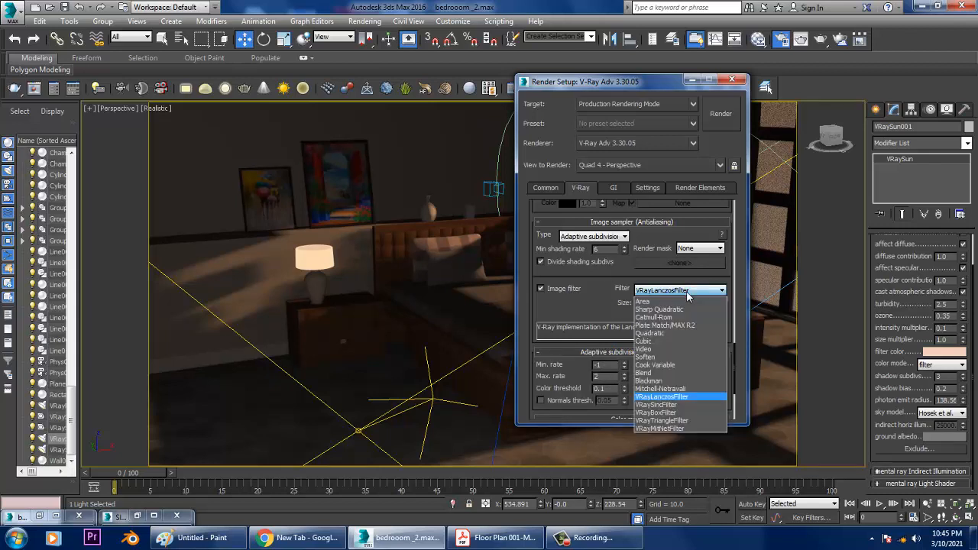
pyautogui.click(685, 389)
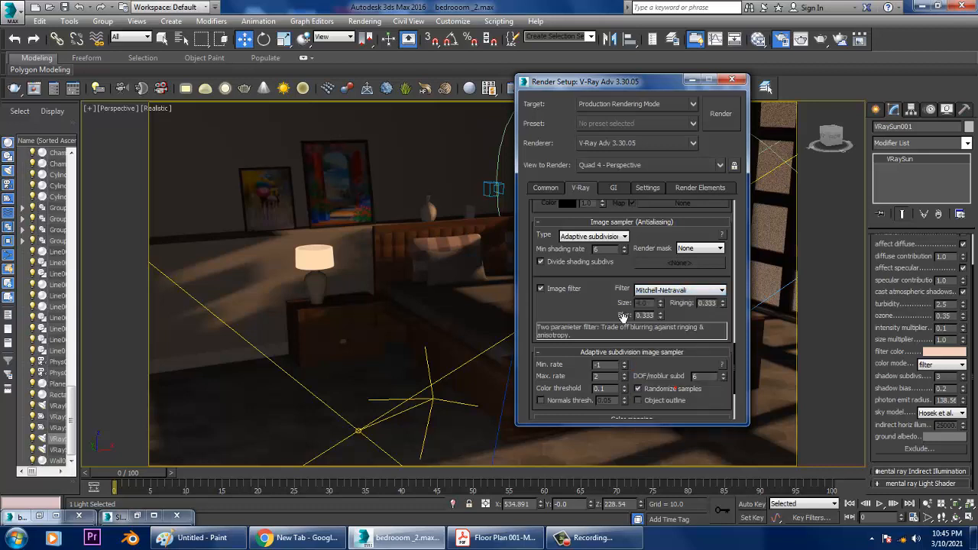
# Set the color mapping type to Exponential.
pyautogui.scroll(-3, 604, 218)
pyautogui.click(600, 333)
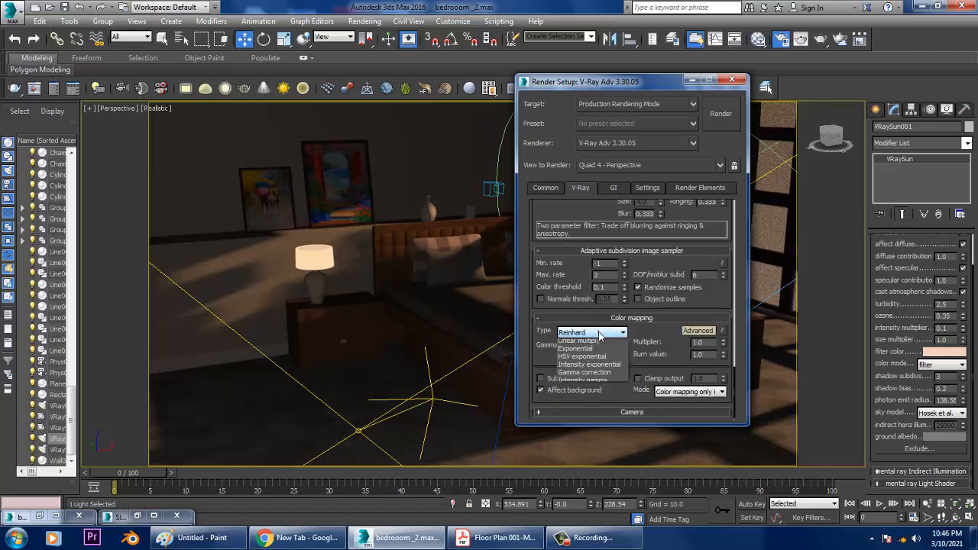
pyautogui.click(591, 353)
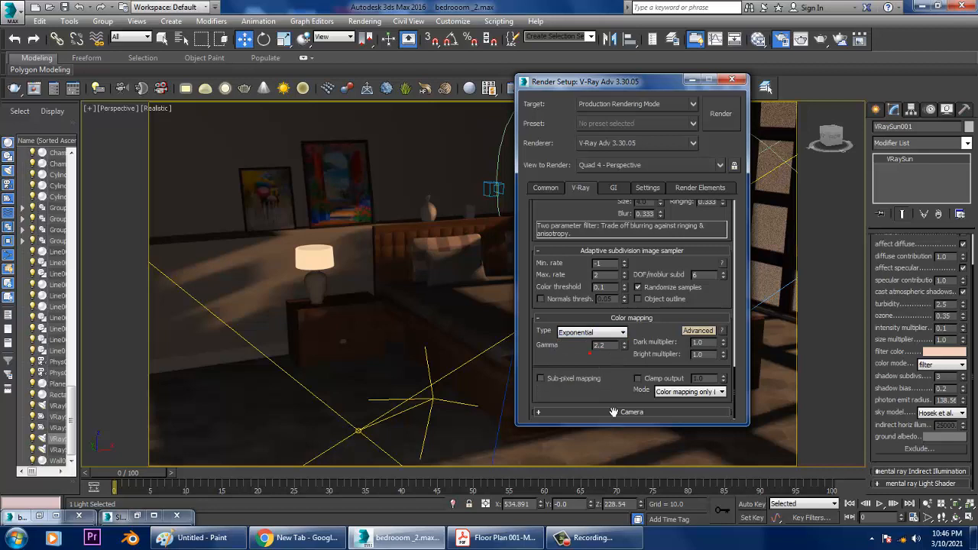
# Enable GI with Irradiance map as the primary engine and Light cache as the secondary, and switch Global illumination to Advanced mode.
pyautogui.click(612, 188)
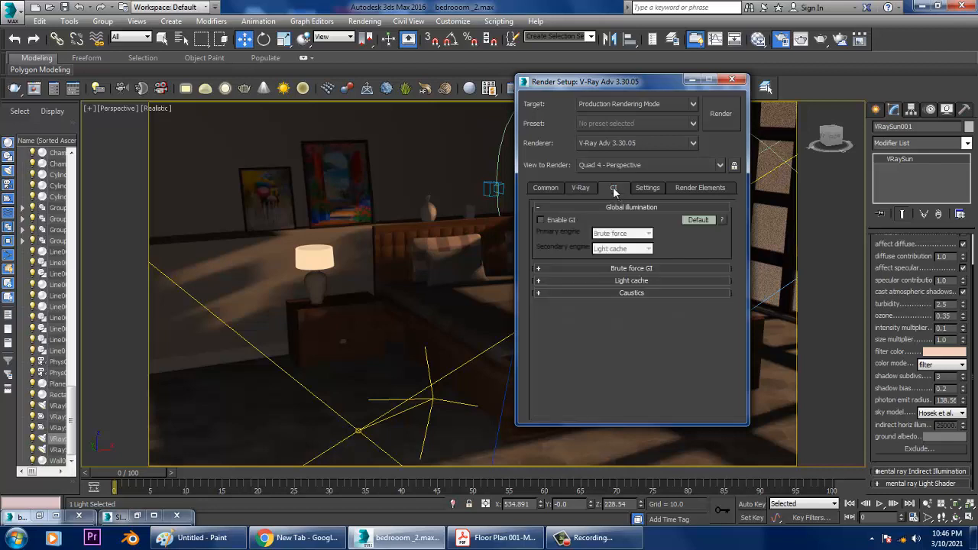
pyautogui.click(547, 220)
pyautogui.click(623, 233)
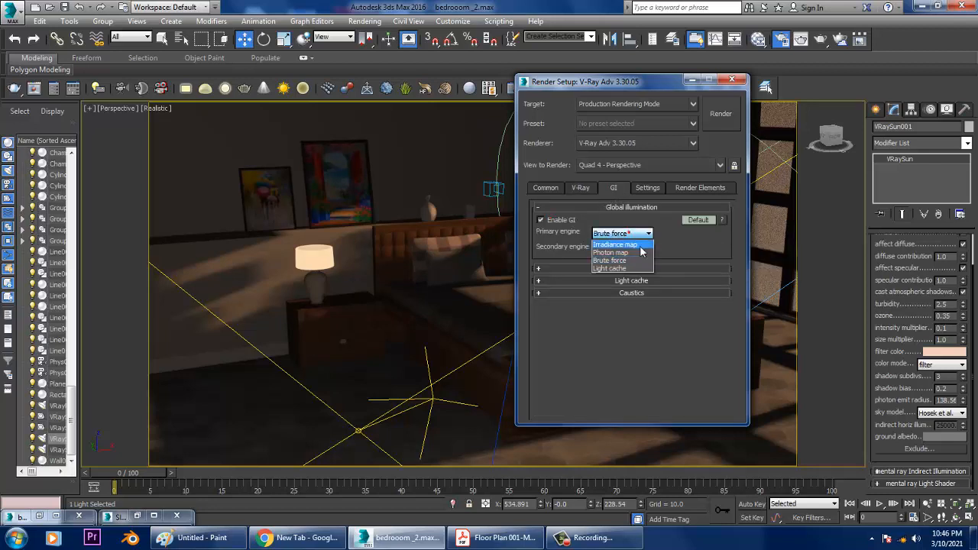
pyautogui.click(632, 245)
pyautogui.click(622, 249)
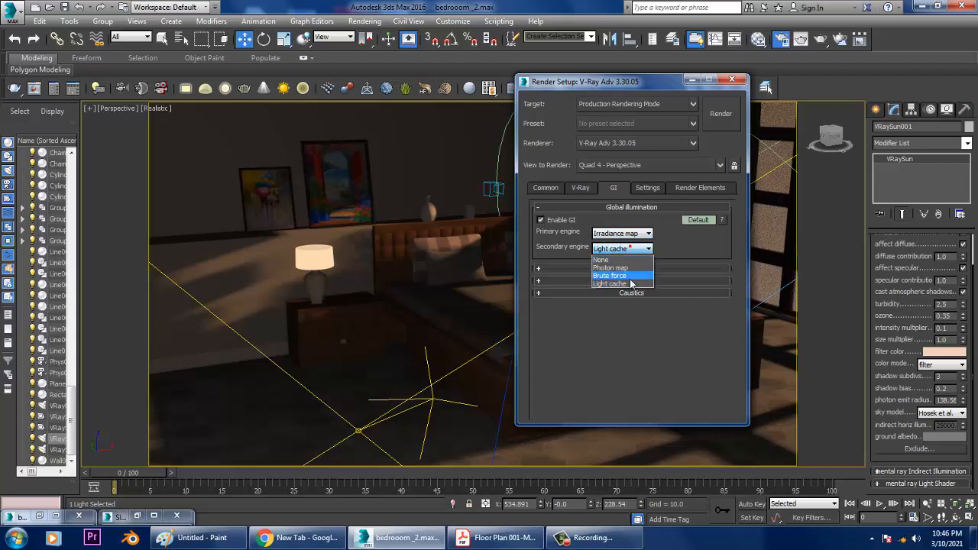
pyautogui.click(631, 284)
pyautogui.click(698, 220)
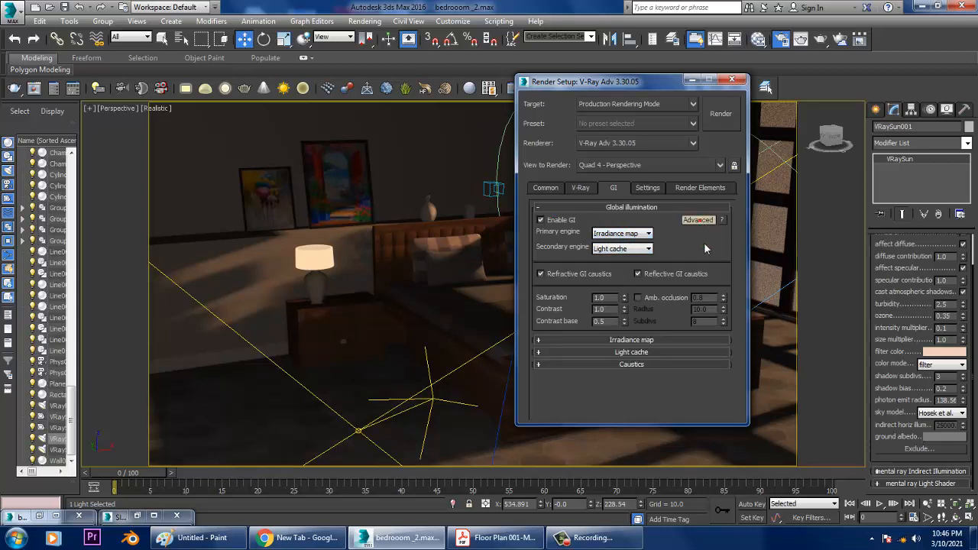
# Set the irradiance map's Subdivs to 160 and Interp. samples to 60.
pyautogui.click(624, 340)
pyautogui.click(698, 281)
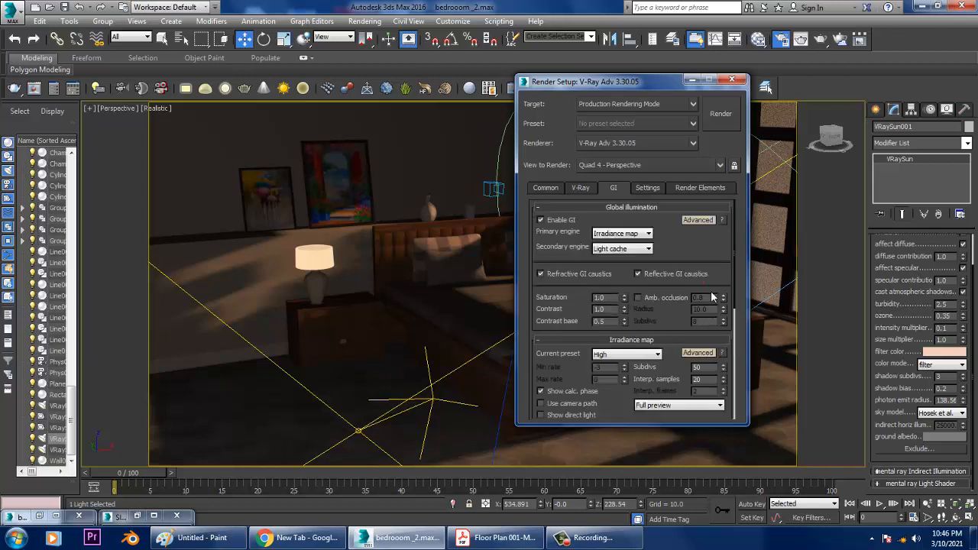
pyautogui.scroll(-1, 708, 298)
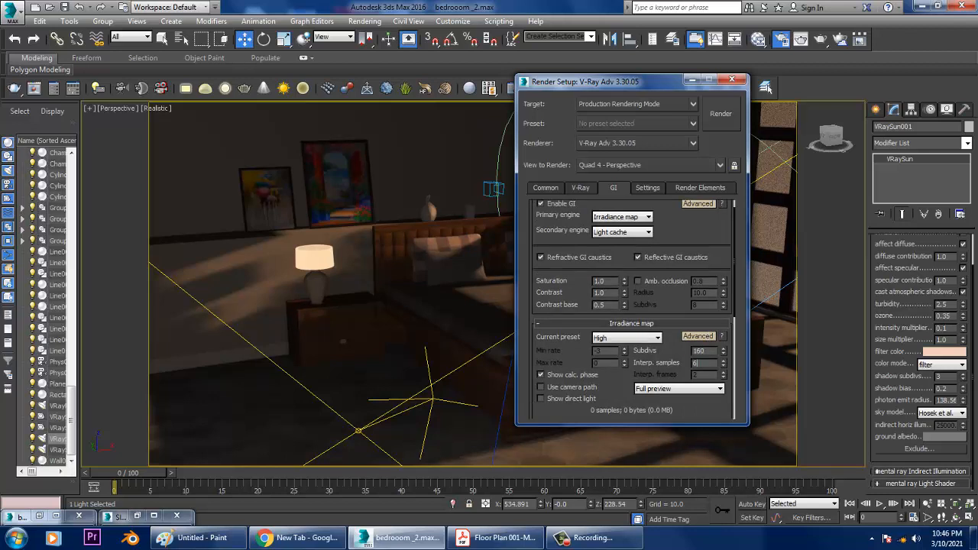
# Test-render the bedroom through the physical camera and put away the render and message windows.
pyautogui.click(691, 79)
pyautogui.press('c')
pyautogui.click(365, 21)
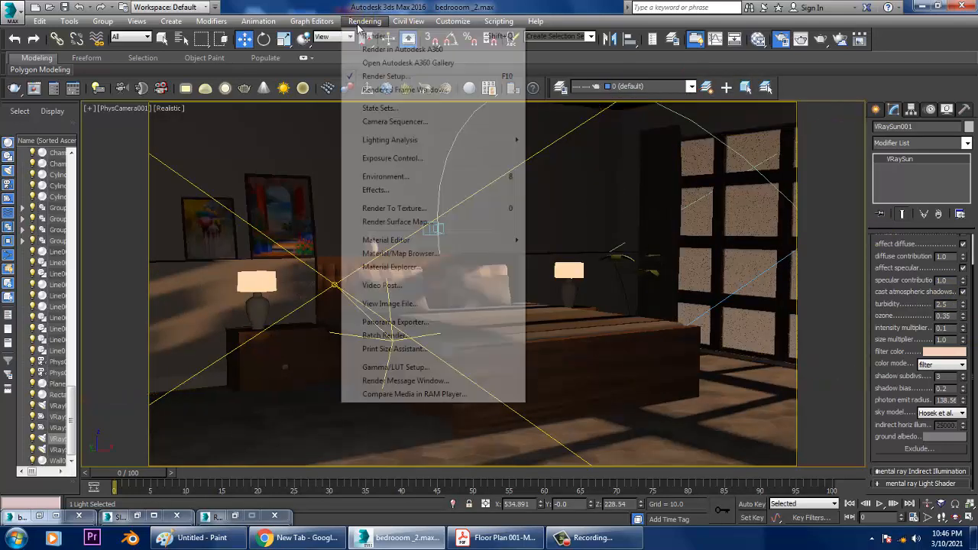
pyautogui.click(372, 33)
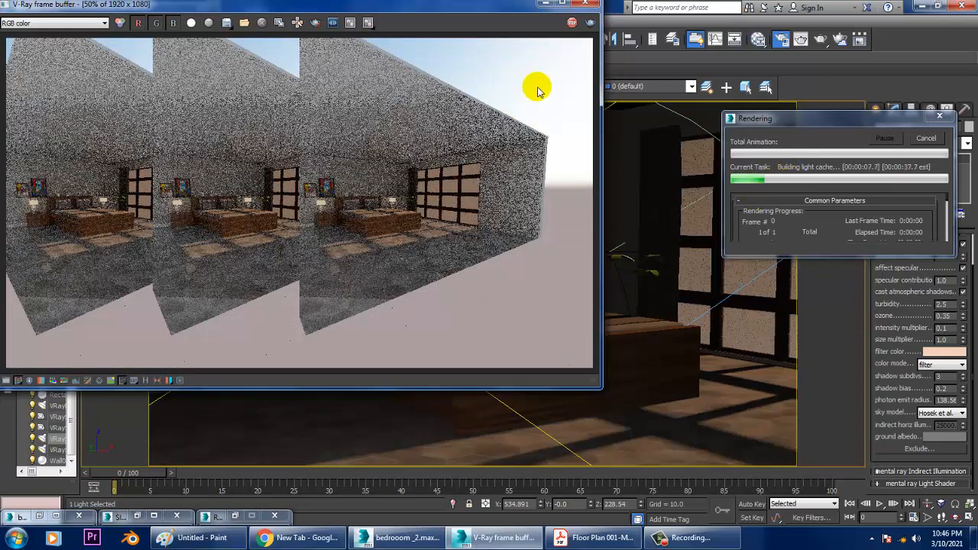
pyautogui.click(585, 4)
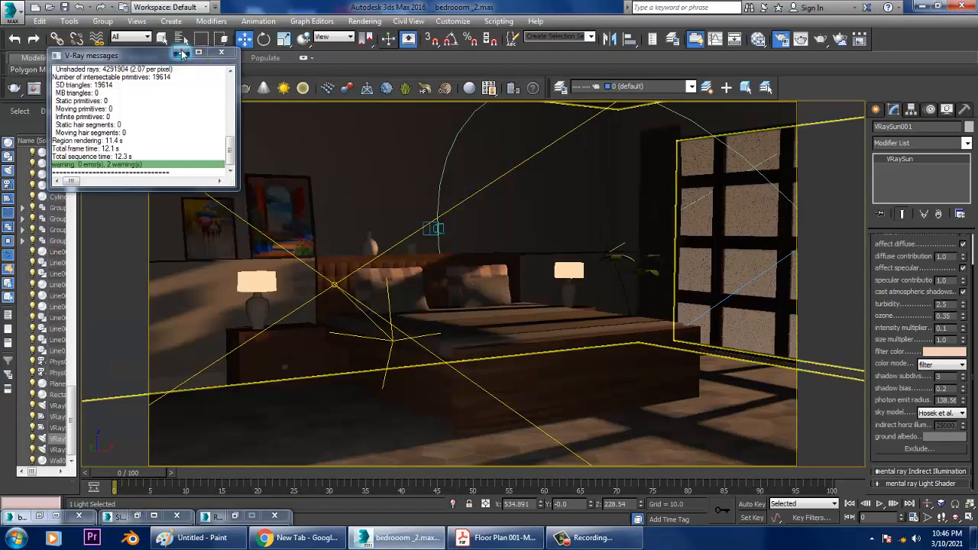
pyautogui.click(182, 53)
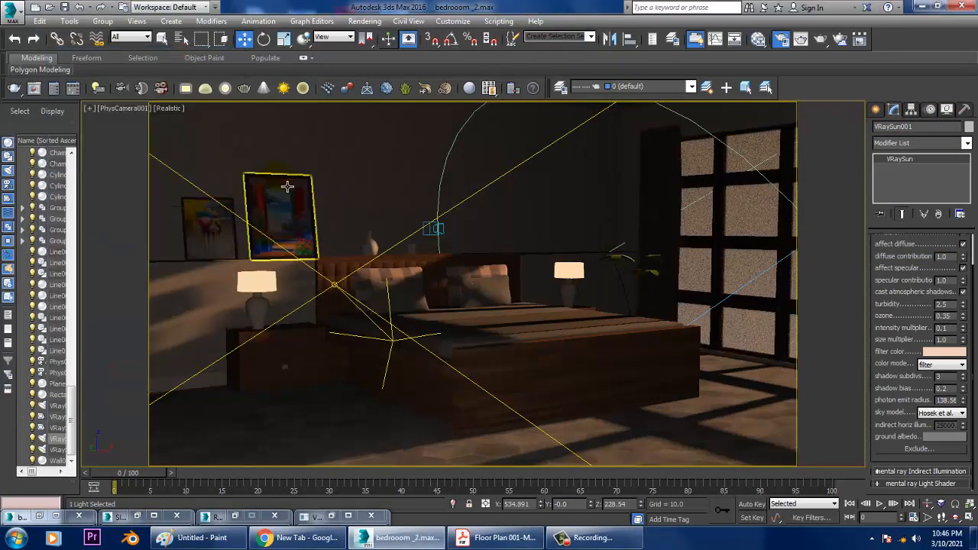
# Switch to the perspective view and delete the physical camera in front of the bedroom.
pyautogui.press('p')
pyautogui.scroll(-5, 667, 339)
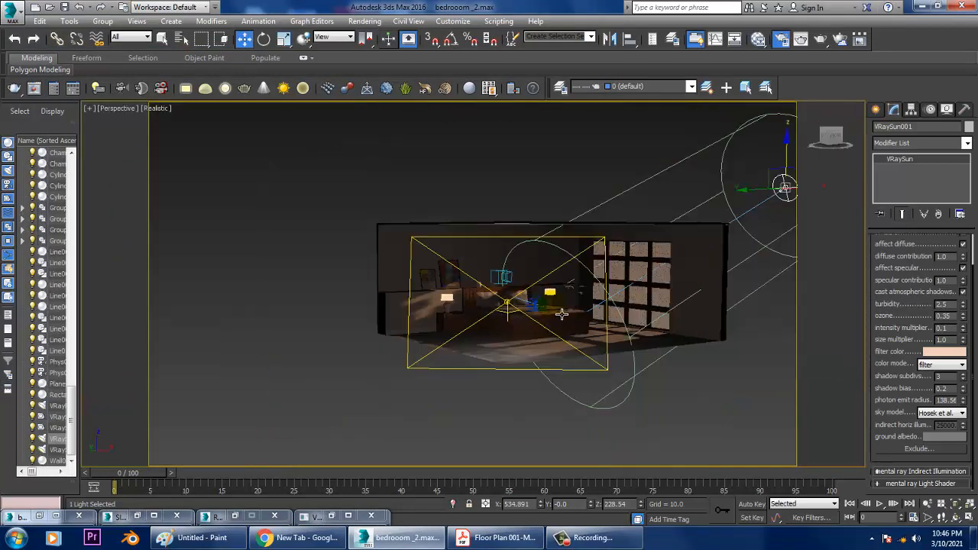
pyautogui.keyDown('alt'); pyautogui.moveTo(667, 339); pyautogui.dragTo(604, 345, button='middle'); pyautogui.keyUp('alt')
pyautogui.click(486, 351)
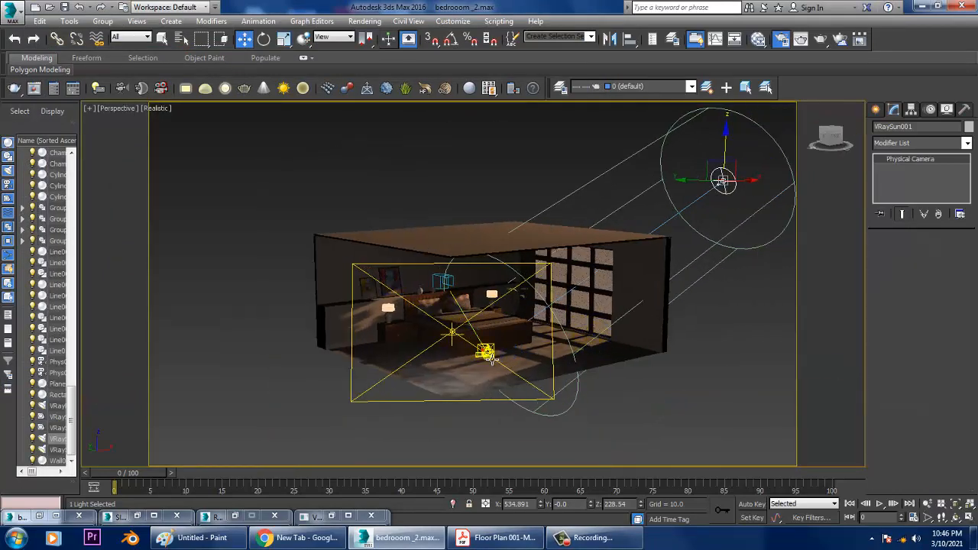
pyautogui.press('Delete')
# Frame the bed and window closely in the perspective view and render it.
pyautogui.moveTo(498, 350); pyautogui.dragTo(637, 305, button='middle')
pyautogui.scroll(5, 508, 349)
pyautogui.click(364, 21)
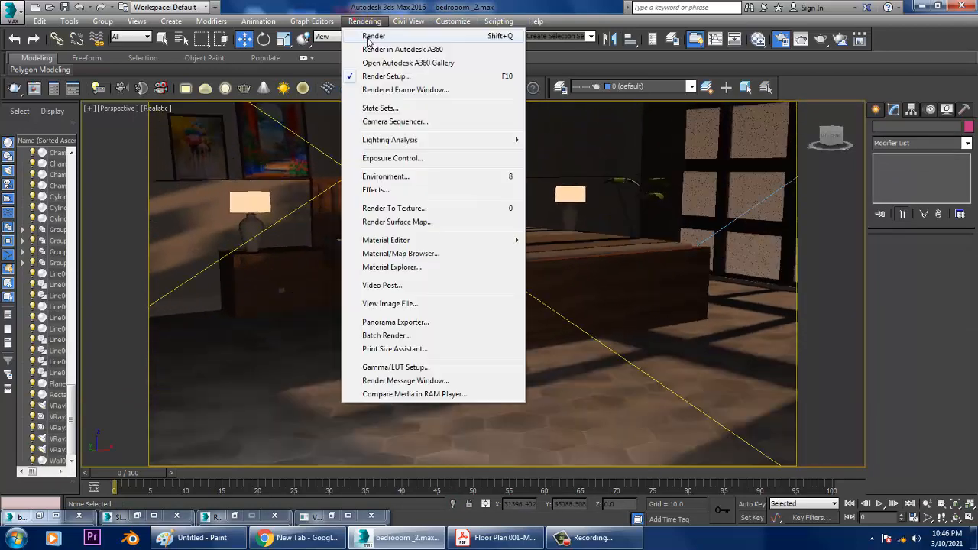
pyautogui.click(369, 35)
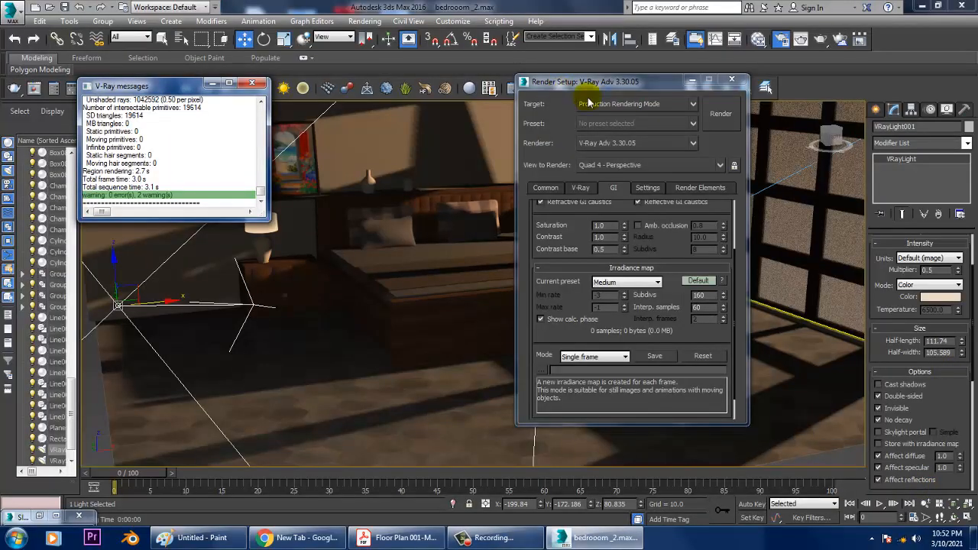
# Frame the whole bed in the perspective view with safe frames shown and create a physical camera from that view.
pyautogui.moveTo(586, 84); pyautogui.dragTo(494, 111)
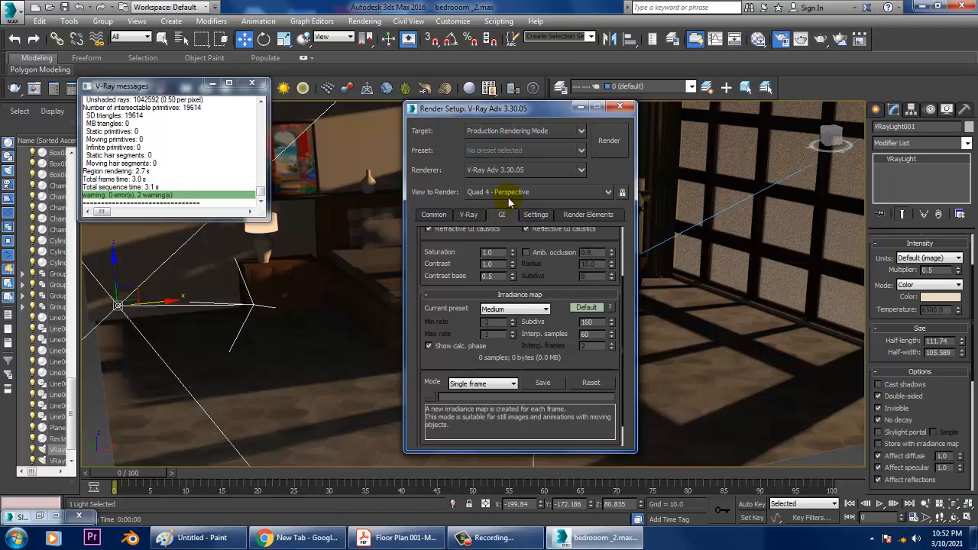
pyautogui.click(579, 108)
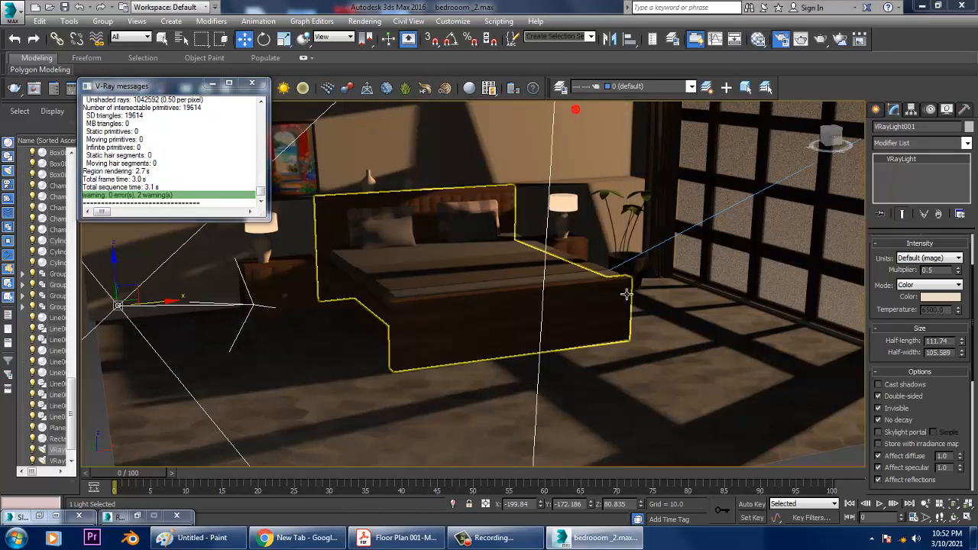
pyautogui.keyDown('alt'); pyautogui.moveTo(626, 293); pyautogui.dragTo(595, 324, button='middle'); pyautogui.keyUp('alt')
pyautogui.scroll(2, 606, 294)
pyautogui.scroll(-2, 614, 305)
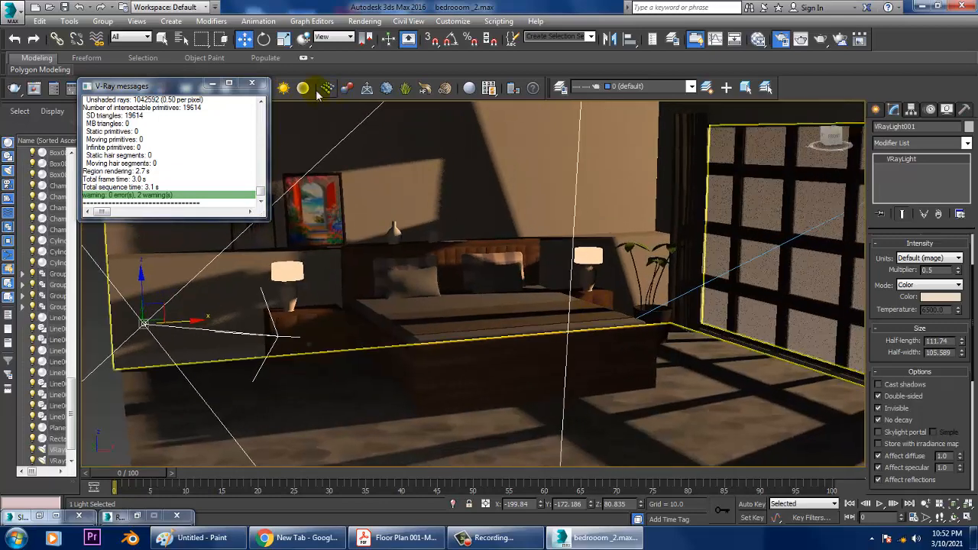
pyautogui.click(214, 83)
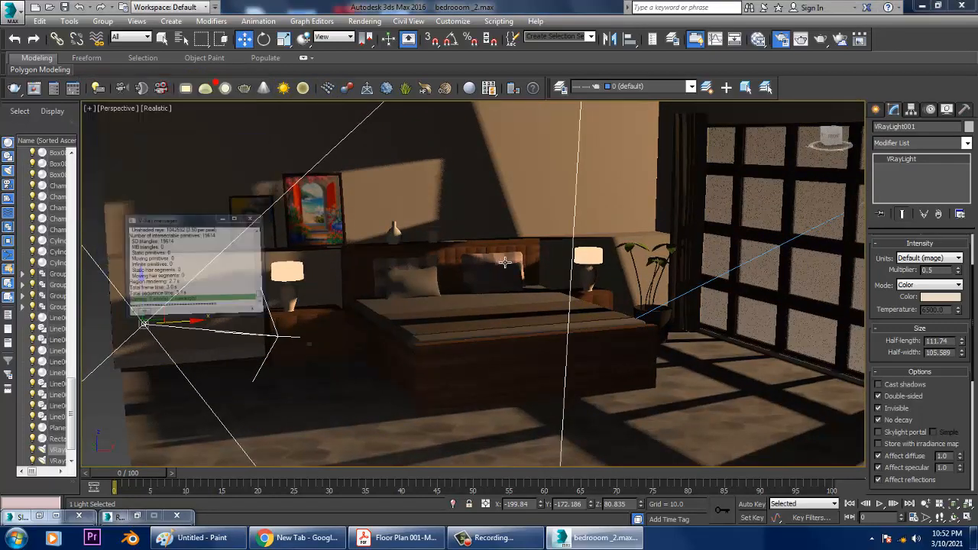
pyautogui.moveTo(544, 274)
pyautogui.mouseDown(button='middle')
pyautogui.moveTo(519, 279)
pyautogui.moveTo(555, 286)
pyautogui.moveTo(563, 264)
pyautogui.mouseUp(button='middle')
pyautogui.hotkey('shift', 'f')
pyautogui.scroll(3, 504, 296)
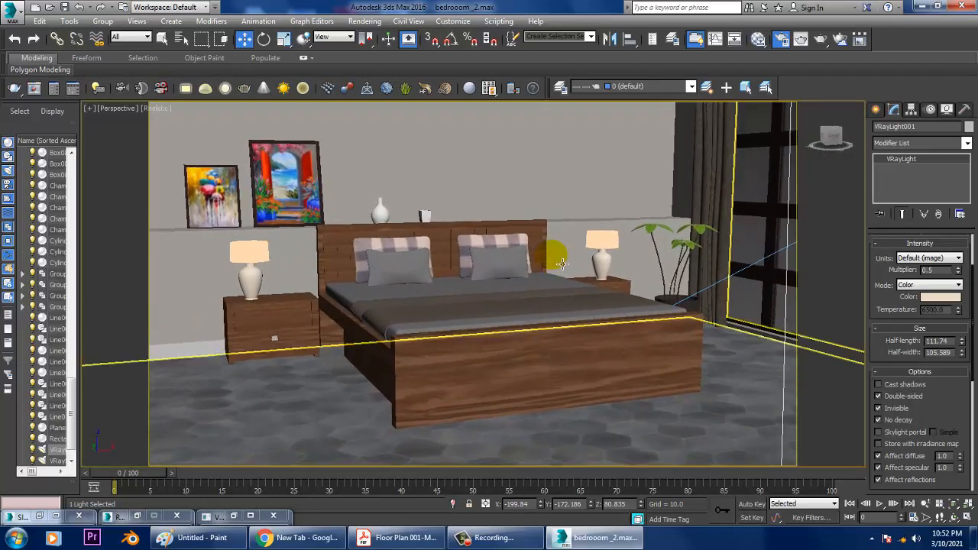
pyautogui.hotkey('ctrl', 'c')
# Render the new physical camera's view, stopping during the light cache pass and closing the frame buffer.
pyautogui.click(369, 22)
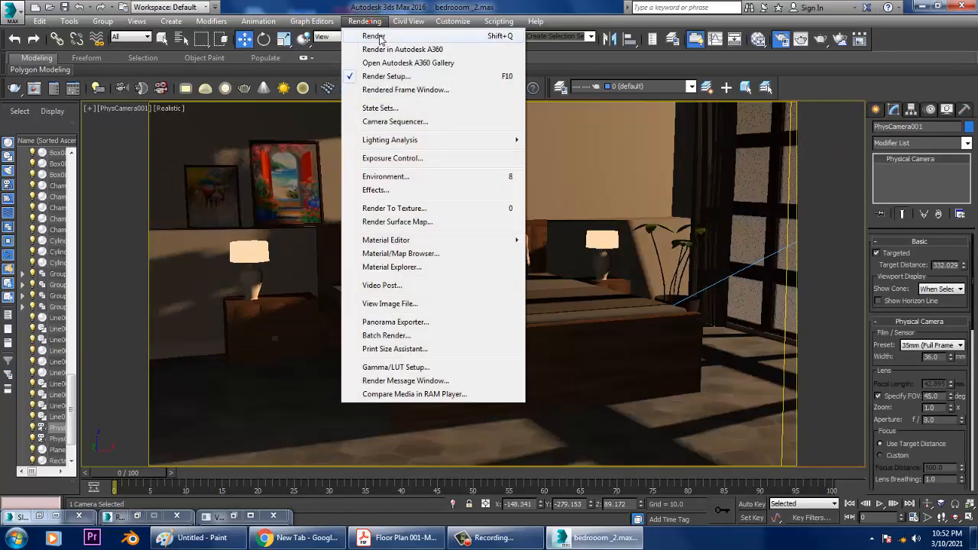
pyautogui.click(374, 36)
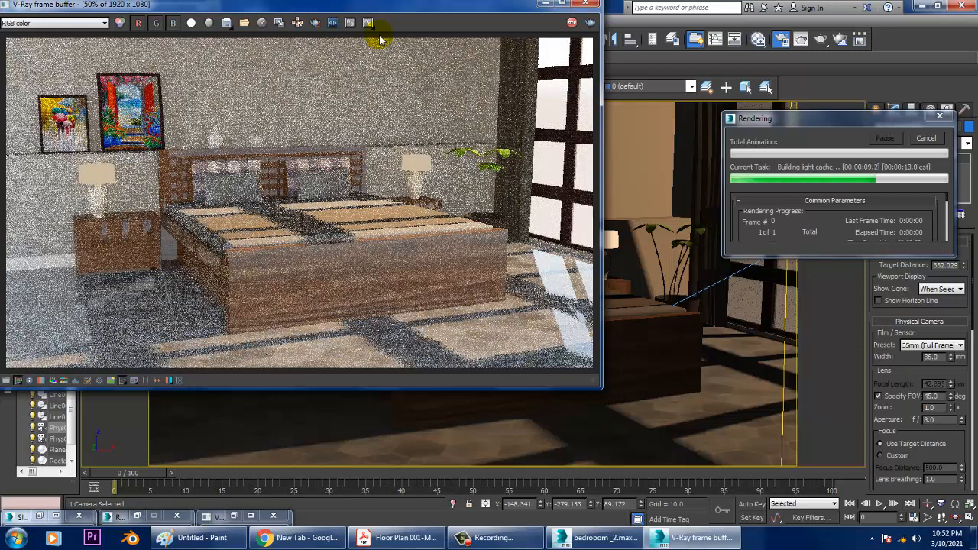
pyautogui.press('Escape')
pyautogui.click(585, 4)
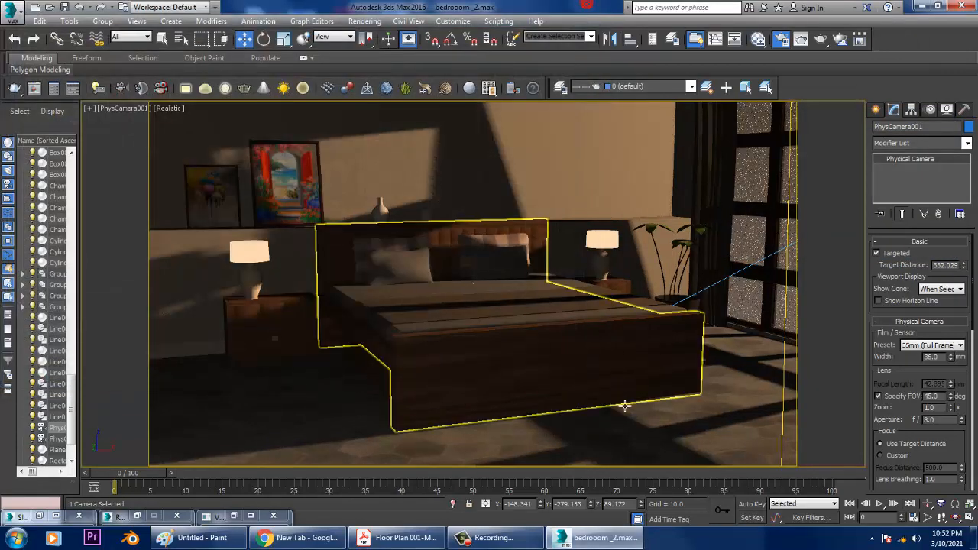
# Select the floor plane and open the floor VRayMtl's parameters in the Slate Material Editor.
pyautogui.click(632, 417)
pyautogui.press('m')
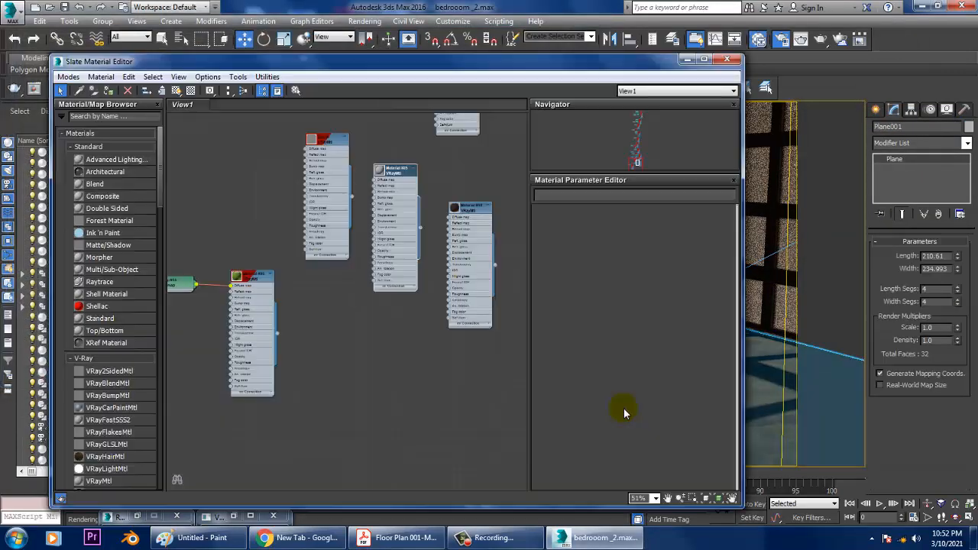
pyautogui.moveTo(377, 165); pyautogui.dragTo(384, 262, button='middle')
pyautogui.moveTo(402, 211)
pyautogui.mouseDown(button='middle')
pyautogui.moveTo(391, 351)
pyautogui.moveTo(413, 435)
pyautogui.mouseUp(button='middle')
pyautogui.moveTo(406, 207); pyautogui.dragTo(414, 365, button='middle')
pyautogui.scroll(2, 406, 316)
pyautogui.moveTo(468, 257); pyautogui.dragTo(473, 463, button='middle')
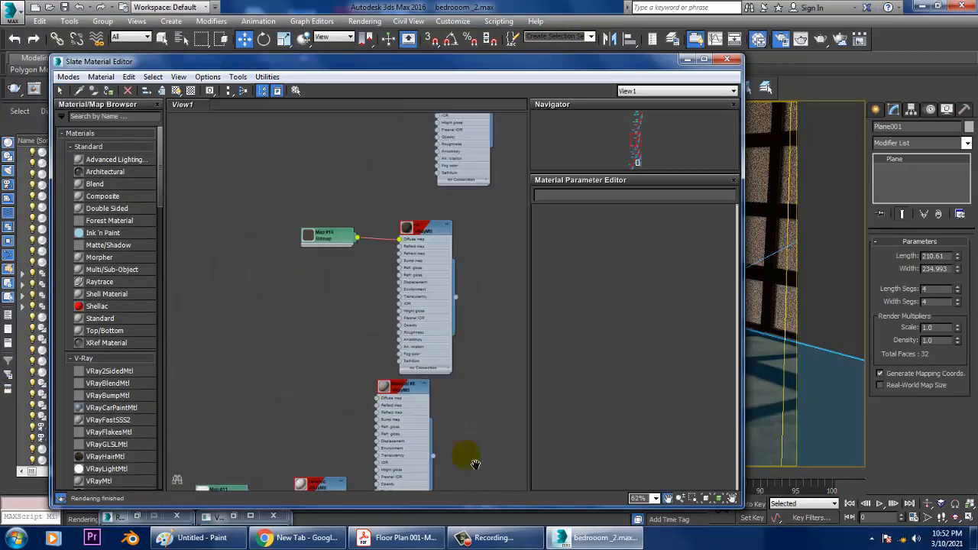
pyautogui.scroll(1, 407, 348)
pyautogui.moveTo(440, 255); pyautogui.dragTo(428, 445, button='middle')
pyautogui.moveTo(449, 214); pyautogui.dragTo(462, 297, button='middle')
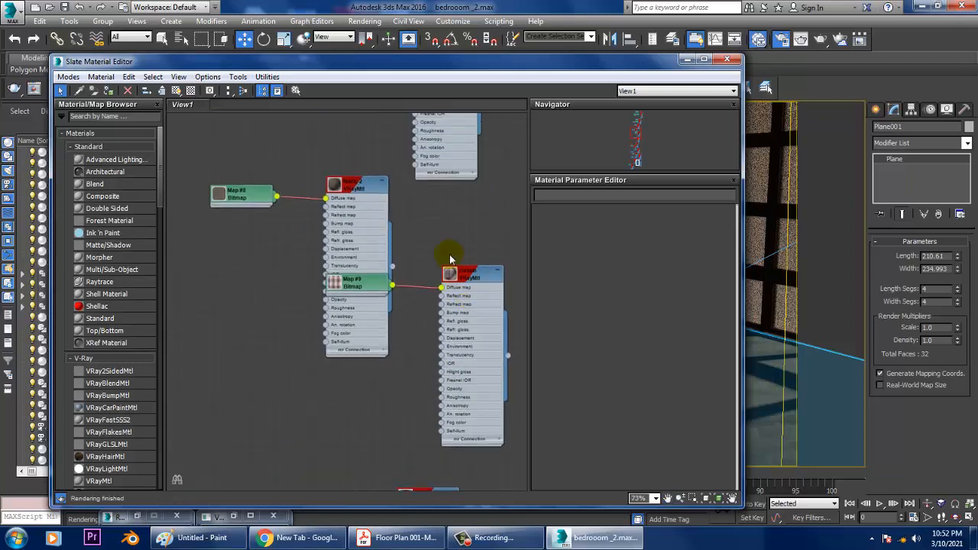
pyautogui.moveTo(446, 206); pyautogui.dragTo(440, 287, button='middle')
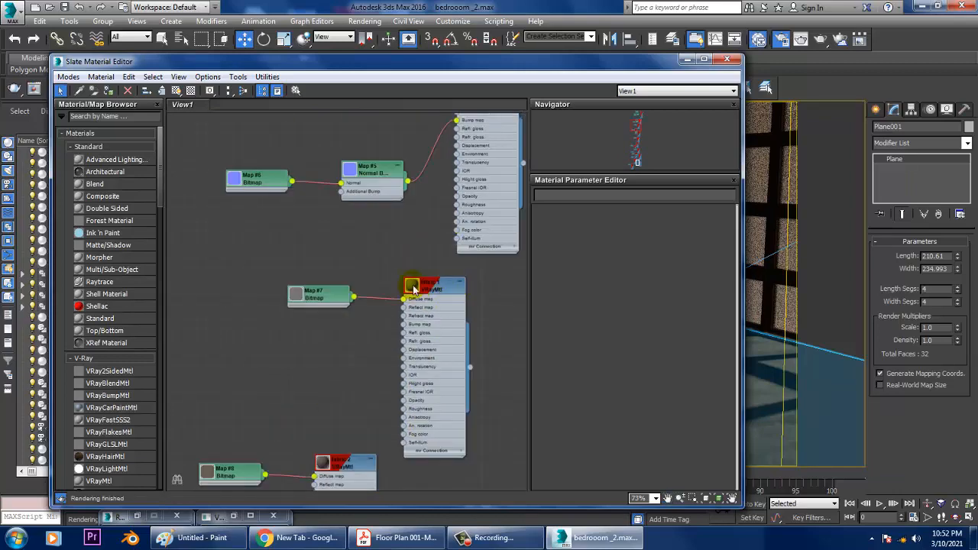
pyautogui.click(412, 286)
pyautogui.moveTo(450, 390); pyautogui.dragTo(437, 452, button='middle')
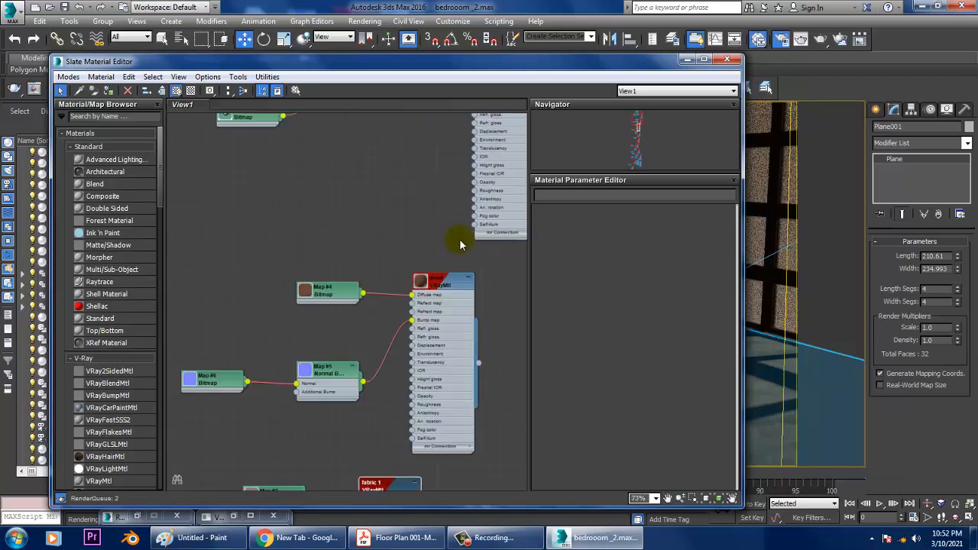
pyautogui.moveTo(443, 247); pyautogui.dragTo(404, 388, button='middle')
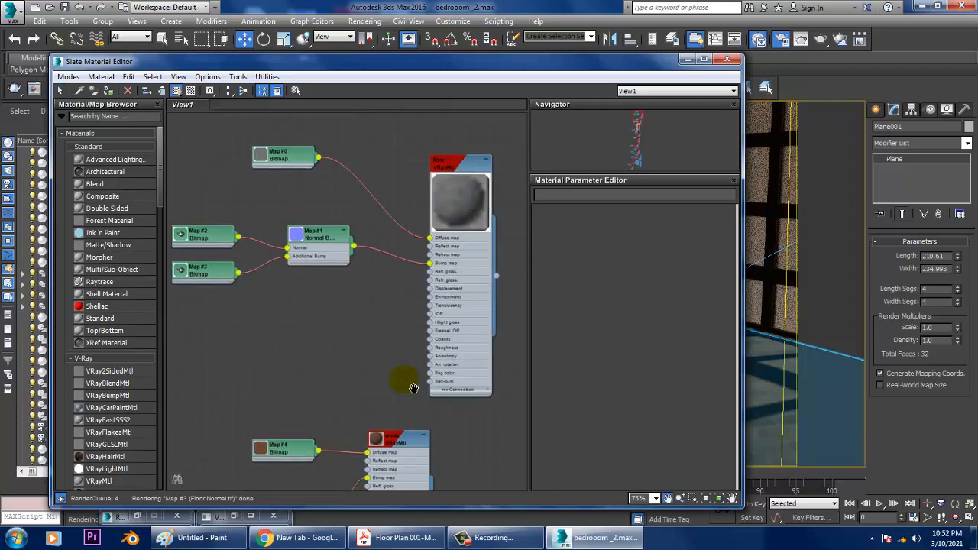
pyautogui.click(460, 176)
pyautogui.doubleClick(460, 176)
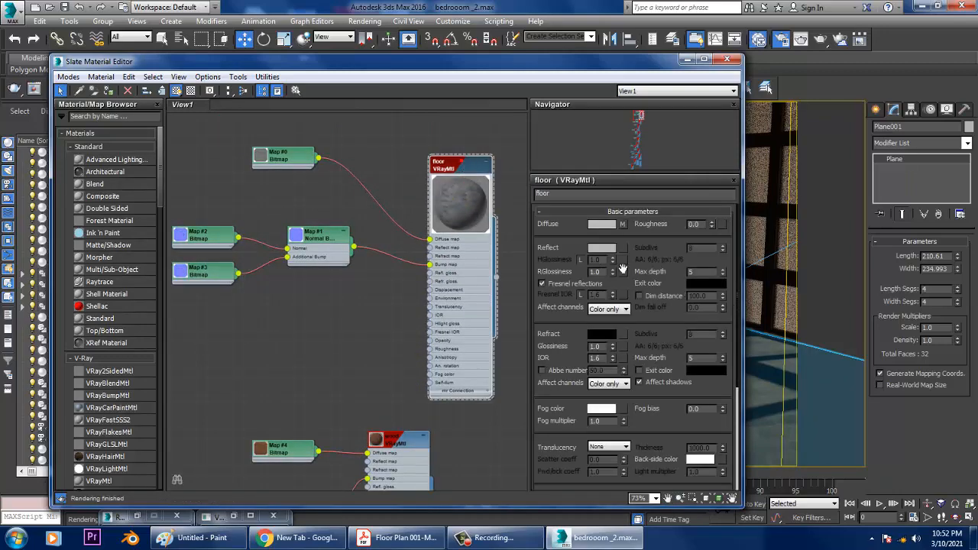
# Darken the floor material's reflection colour to a value of 20 and minimise the material editor.
pyautogui.click(601, 248)
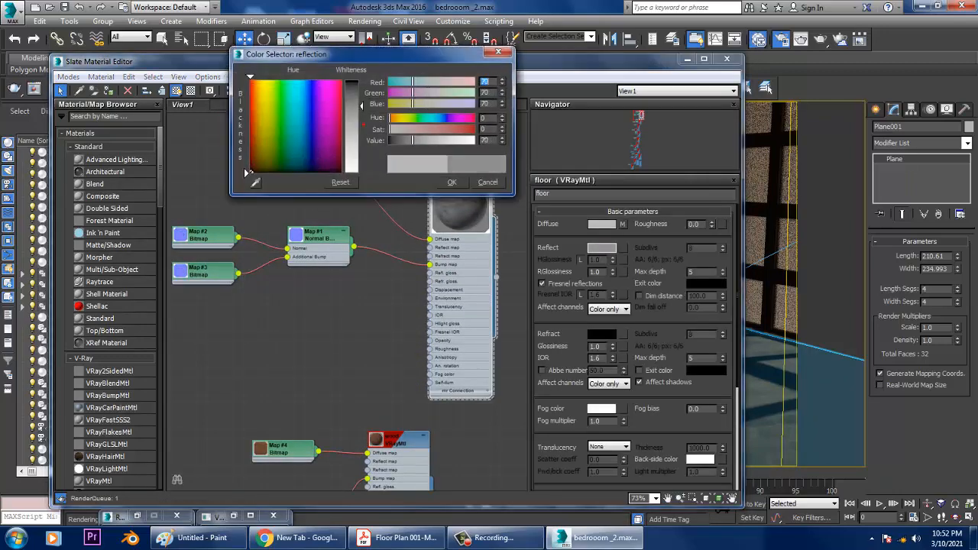
pyautogui.moveTo(362, 105); pyautogui.dragTo(362, 87)
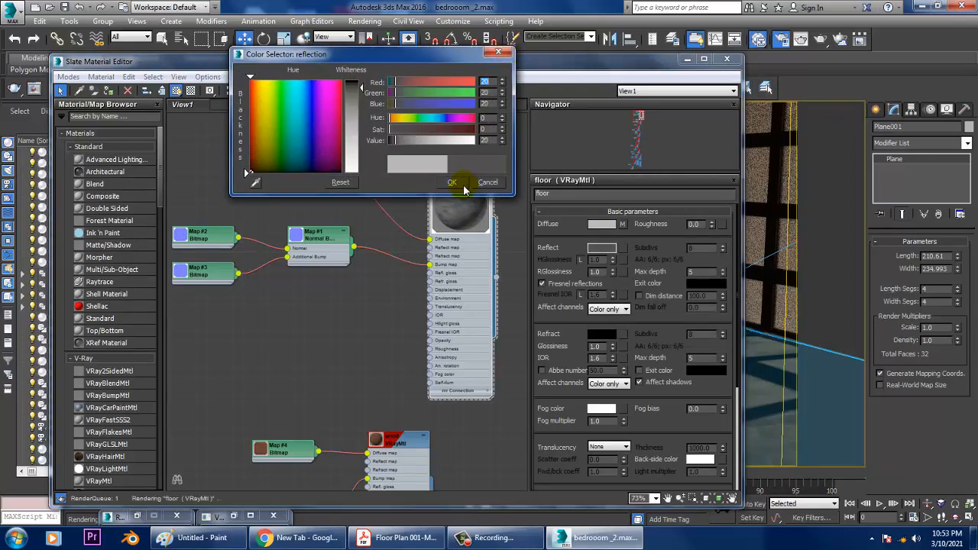
pyautogui.click(460, 183)
pyautogui.click(683, 62)
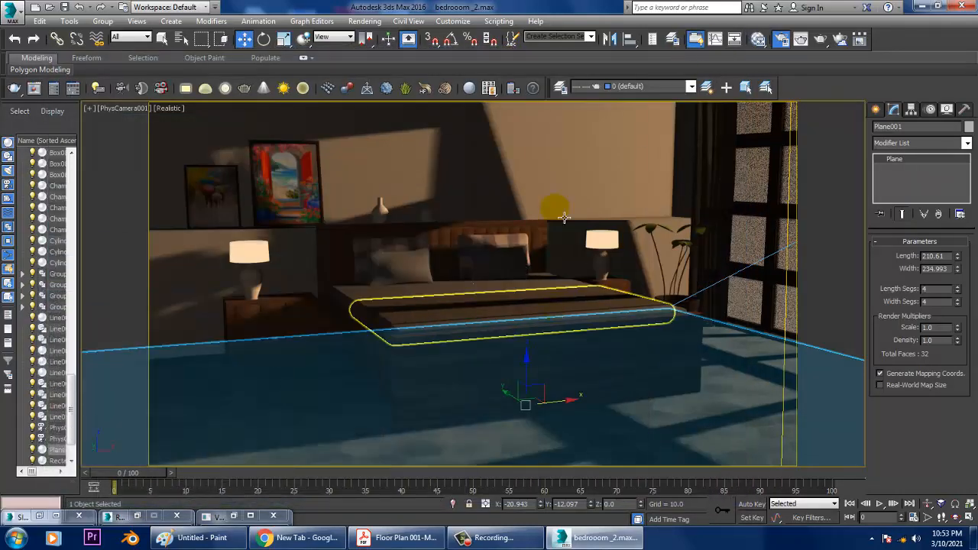
# Test-render the camera view with the darker floor reflection, cancel during the light cache and close the frame buffer.
pyautogui.click(364, 21)
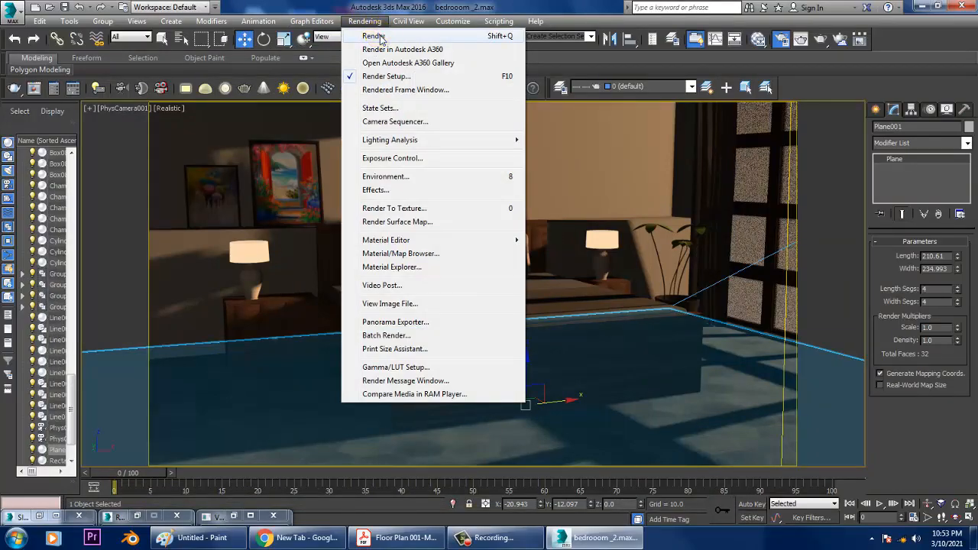
pyautogui.click(376, 33)
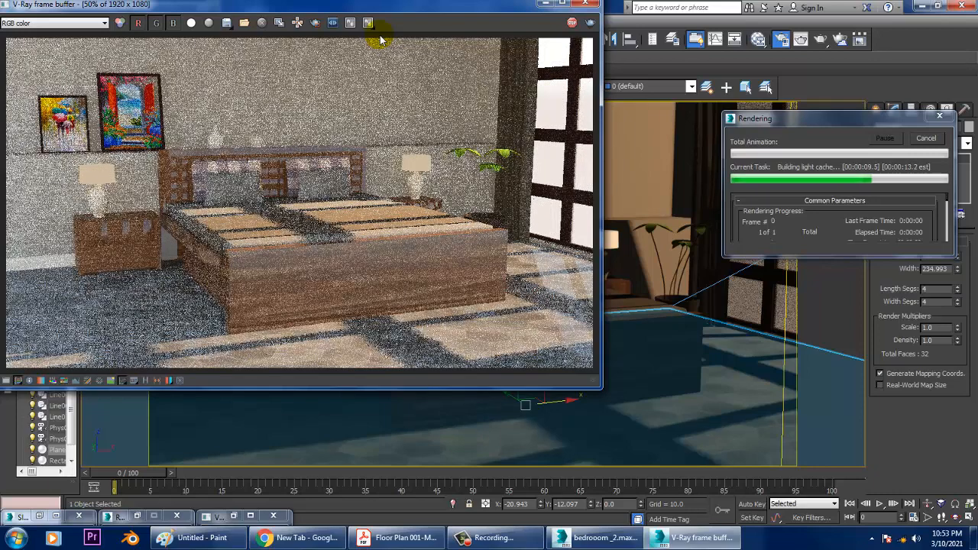
pyautogui.press('Escape')
pyautogui.click(587, 3)
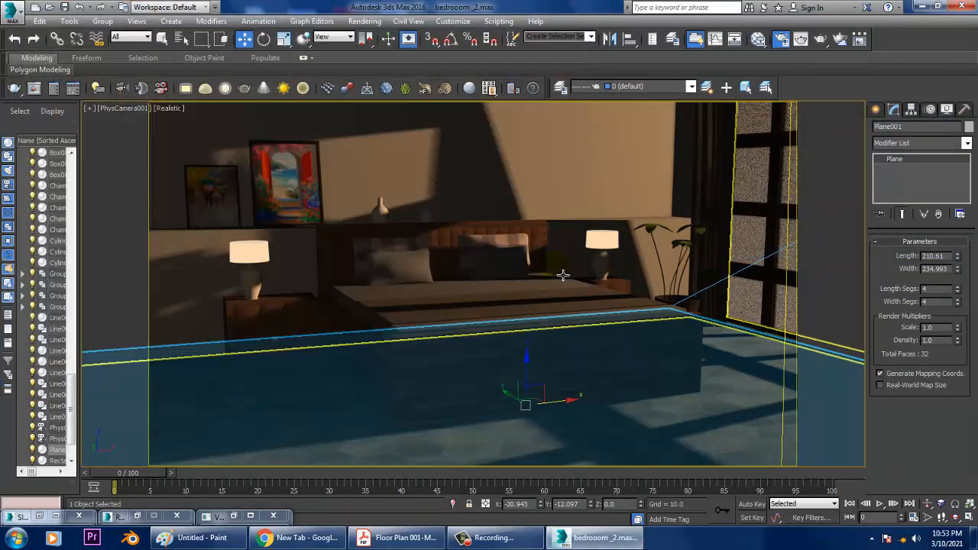
# Select the large V-Ray light facing the bedroom in the perspective view and set its multiplier to 0.2.
pyautogui.click(503, 302)
pyautogui.press('p')
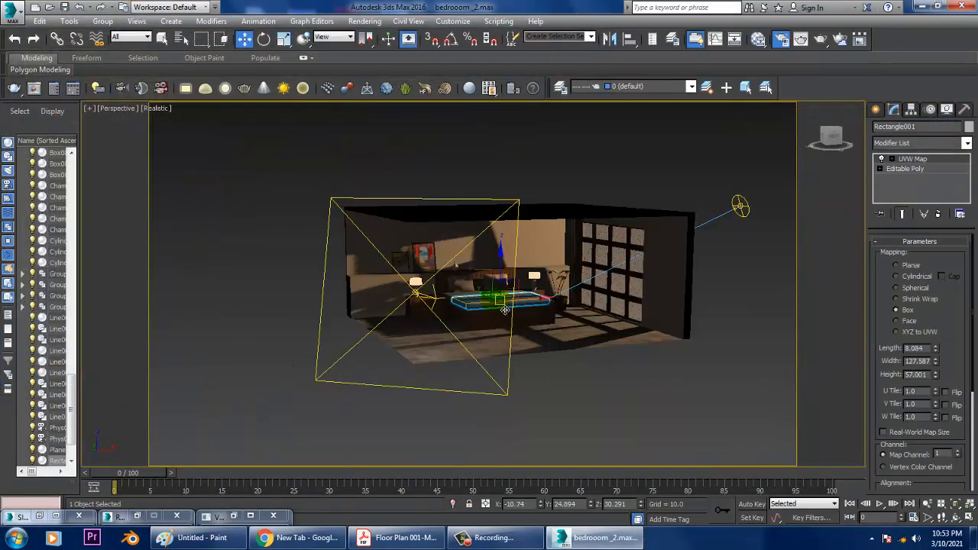
pyautogui.keyDown('alt'); pyautogui.moveTo(504, 309); pyautogui.dragTo(450, 319, button='middle'); pyautogui.keyUp('alt')
pyautogui.click(455, 316)
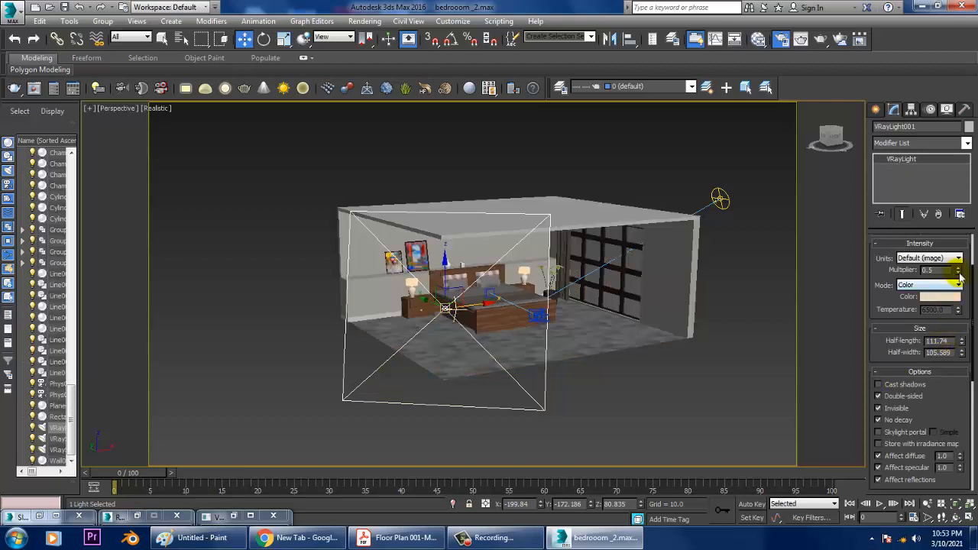
pyautogui.write('0.2')
pyautogui.press('Return')
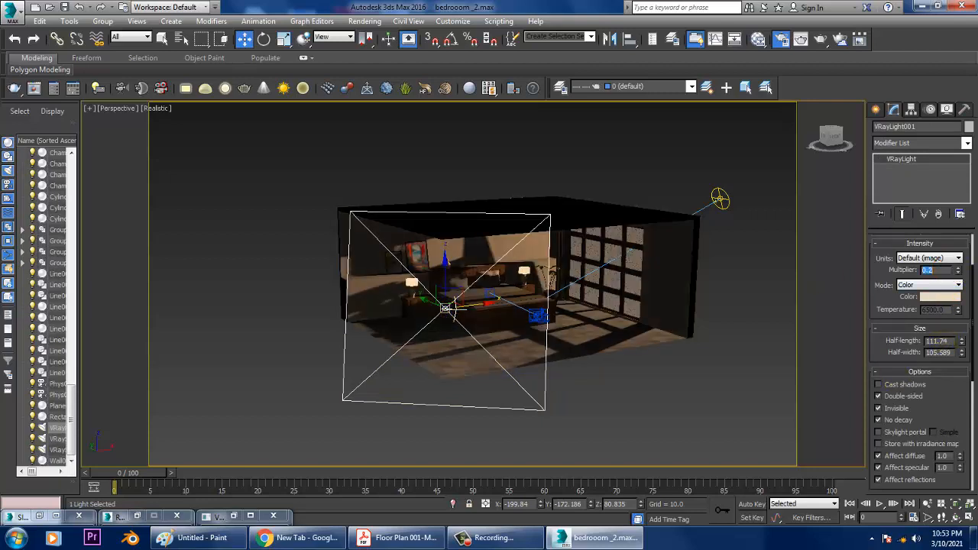
# Copy the large V-Ray light across the open side of the room towards the headboard wall.
pyautogui.keyDown('alt'); pyautogui.moveTo(591, 318); pyautogui.dragTo(728, 372, button='middle'); pyautogui.keyUp('alt')
pyautogui.scroll(3, 530, 343)
pyautogui.moveTo(733, 364)
pyautogui.keyDown('shift'); pyautogui.mouseDown()
pyautogui.moveTo(396, 364)
pyautogui.moveTo(438, 367)
pyautogui.moveTo(387, 340)
pyautogui.mouseUp(); pyautogui.keyUp('shift')
pyautogui.click(488, 320)
# Move the copied V-Ray light closer to the headboard wall and rotate it to face the bed.
pyautogui.press('e')
pyautogui.press('w')
pyautogui.keyDown('alt'); pyautogui.moveTo(403, 330); pyautogui.dragTo(464, 341, button='middle'); pyautogui.keyUp('alt')
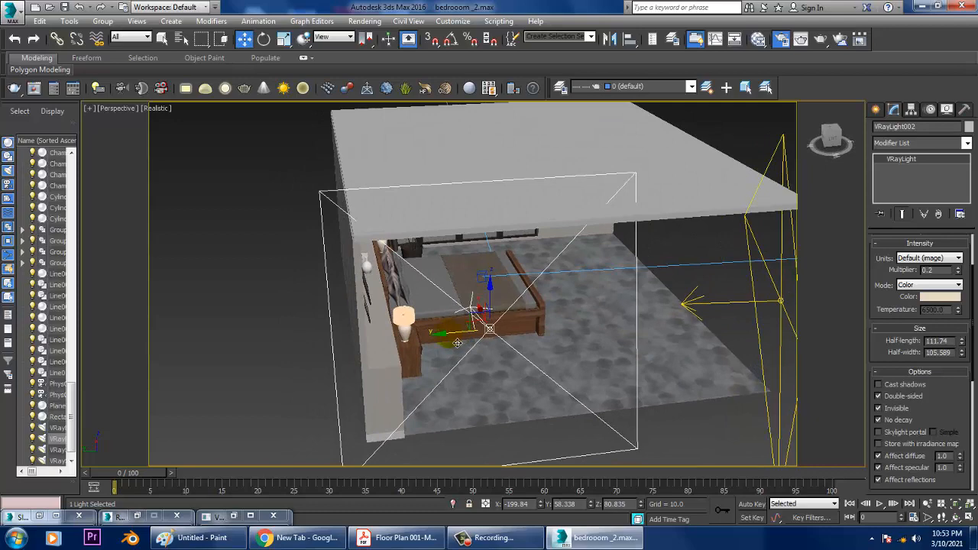
pyautogui.moveTo(451, 334); pyautogui.dragTo(358, 341)
pyautogui.keyDown('alt'); pyautogui.moveTo(527, 345); pyautogui.dragTo(483, 355, button='middle'); pyautogui.keyUp('alt')
pyautogui.press('e')
pyautogui.moveTo(392, 362); pyautogui.dragTo(406, 344)
pyautogui.press('w')
pyautogui.keyDown('alt'); pyautogui.moveTo(406, 344); pyautogui.dragTo(428, 305, button='middle'); pyautogui.keyUp('alt')
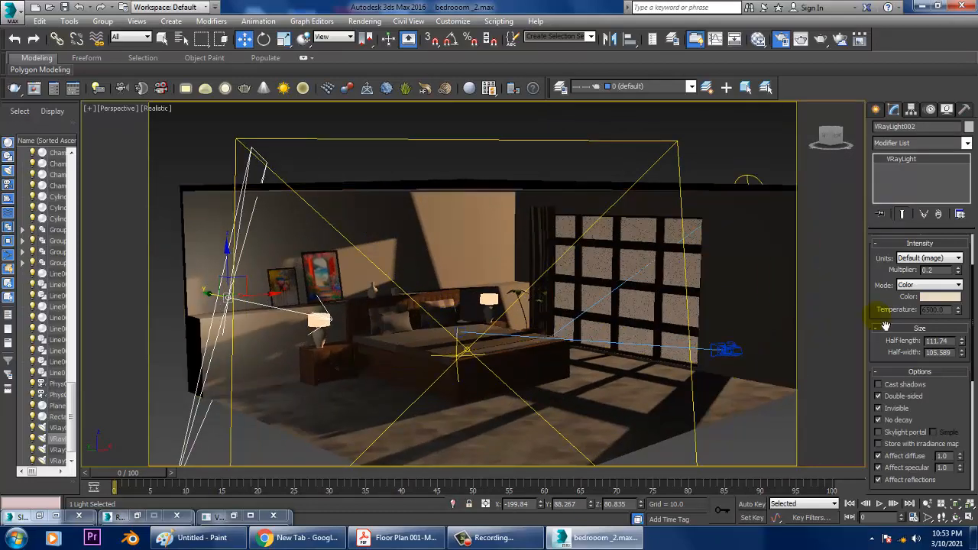
# Set the copied V-Ray light's multiplier to 0.1, deselect it and return to the physical camera view.
pyautogui.write('0.')
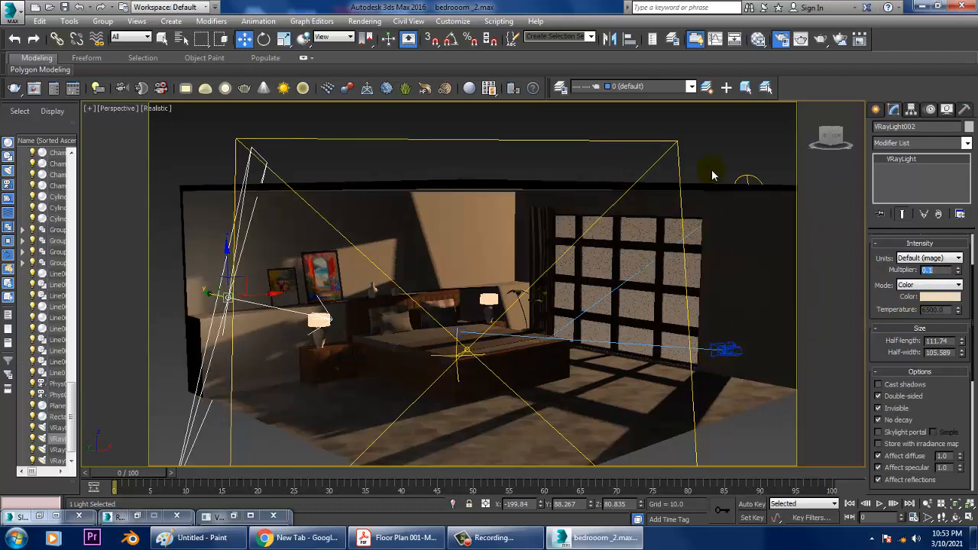
pyautogui.click(738, 161)
pyautogui.press('c')
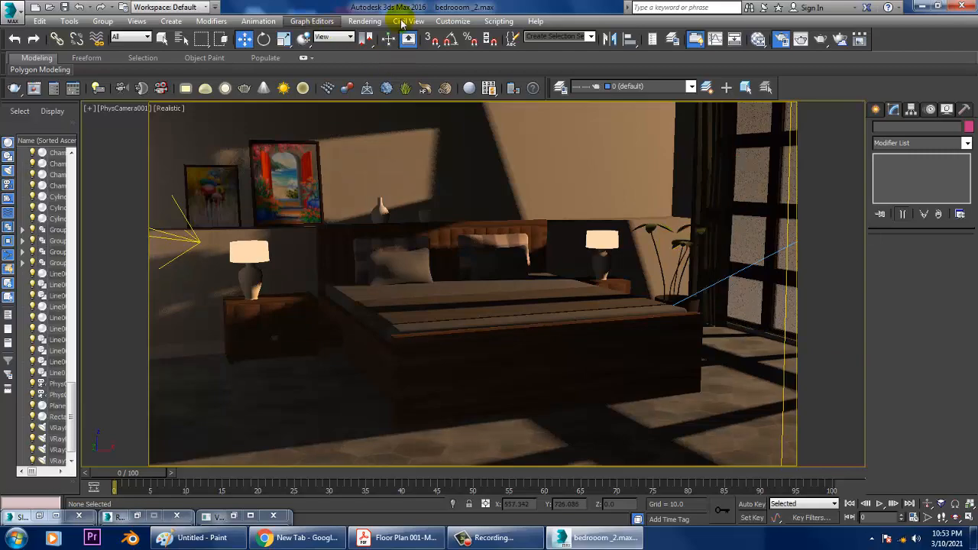
# Test-render the camera view with the additional light, cancel at the first prepass and close the frame buffer.
pyautogui.click(367, 21)
pyautogui.click(381, 36)
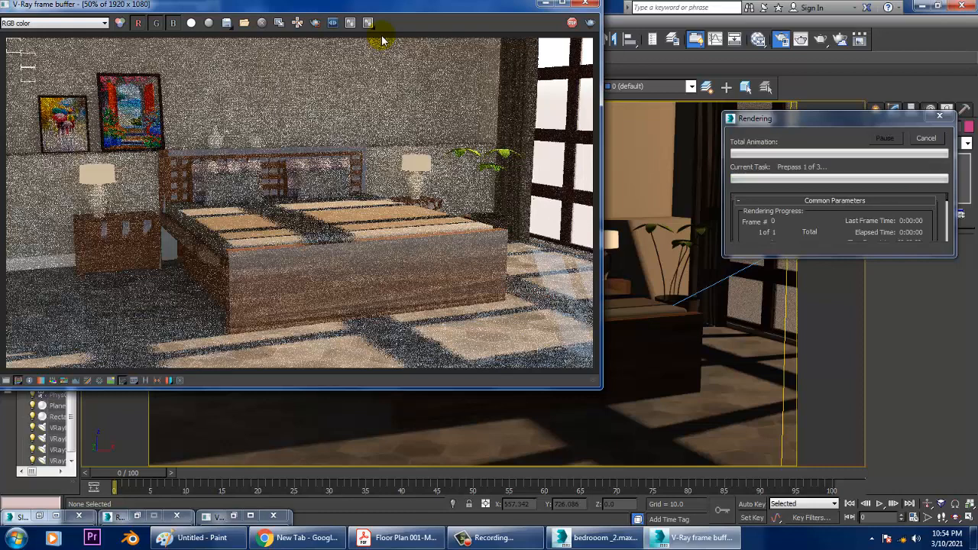
pyautogui.press('Escape')
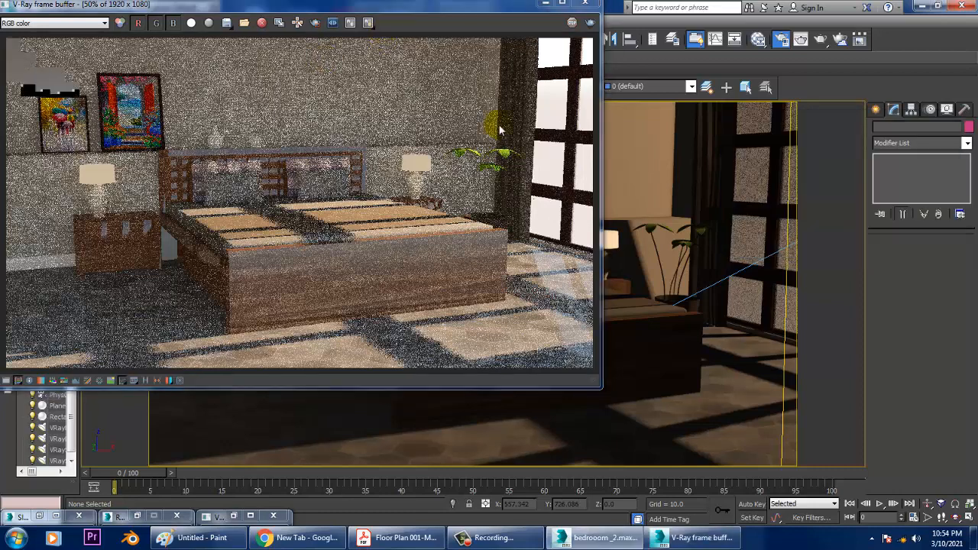
pyautogui.click(585, 5)
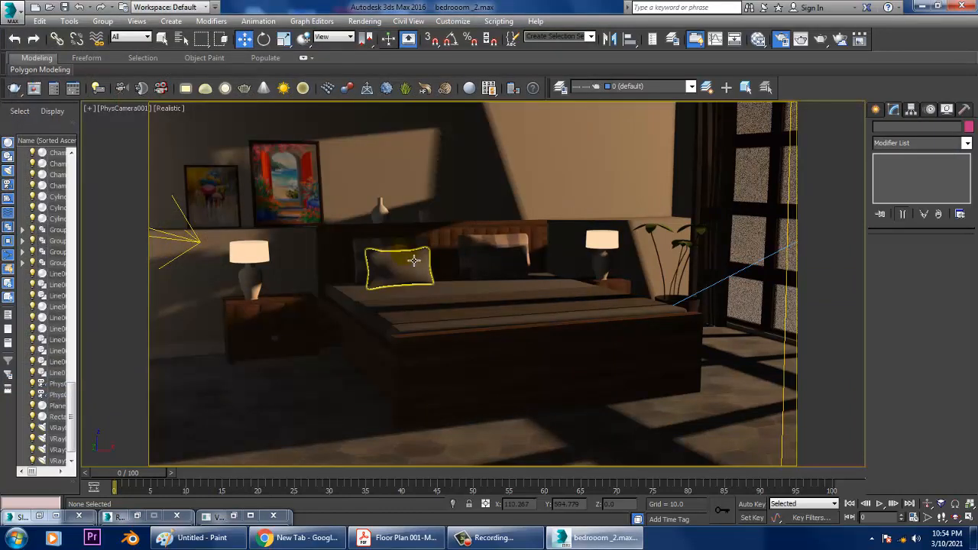
# Darken the wood material's reflection colour in the Slate Material Editor, look over the other material nodes and minimise the editor.
pyautogui.click(757, 39)
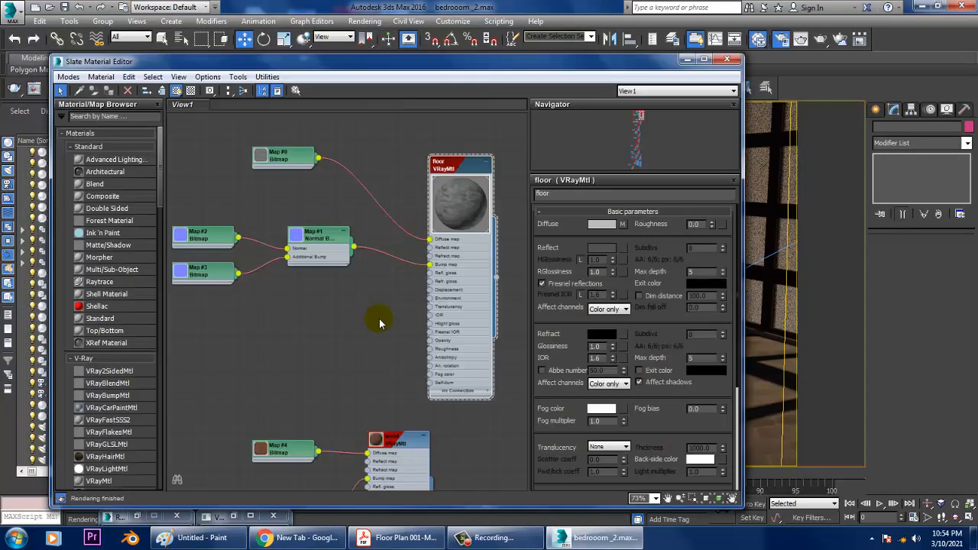
pyautogui.doubleClick(384, 361)
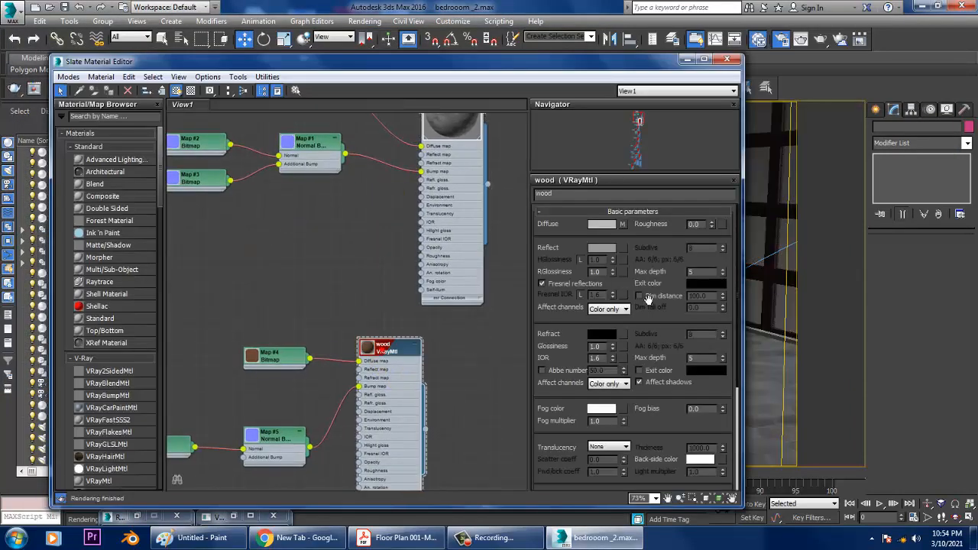
pyautogui.click(600, 248)
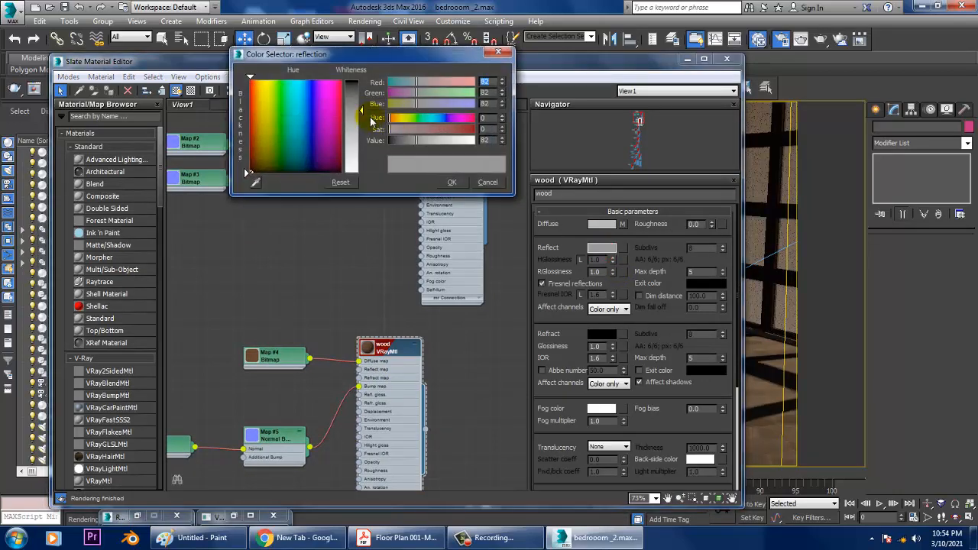
pyautogui.click(451, 182)
pyautogui.moveTo(457, 250); pyautogui.dragTo(450, 390, button='middle')
pyautogui.moveTo(450, 327); pyautogui.dragTo(441, 239, button='middle')
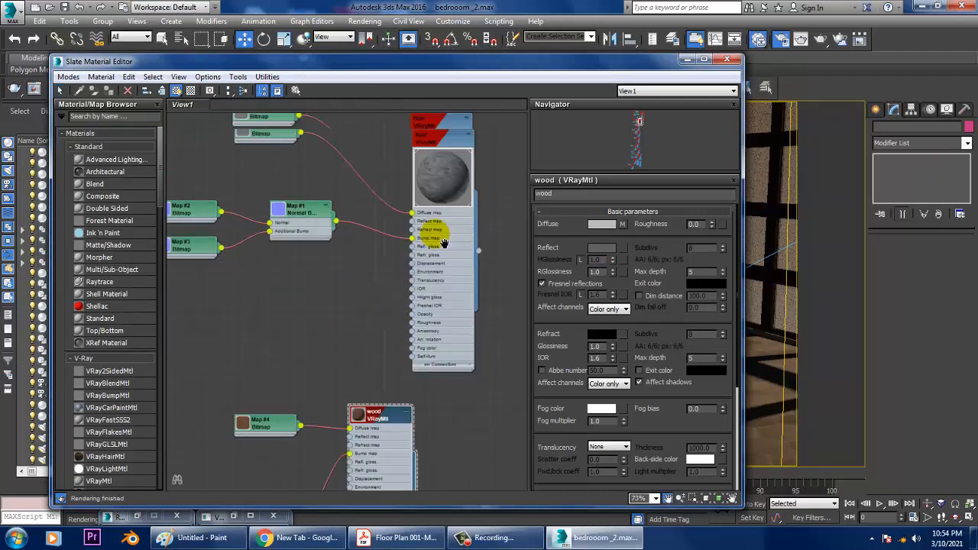
pyautogui.moveTo(412, 421); pyautogui.dragTo(409, 157, button='middle')
pyautogui.moveTo(432, 355)
pyautogui.mouseDown(button='middle')
pyautogui.moveTo(469, 118)
pyautogui.moveTo(456, 298)
pyautogui.moveTo(447, 131)
pyautogui.moveTo(428, 208)
pyautogui.moveTo(437, 332)
pyautogui.moveTo(404, 306)
pyautogui.moveTo(401, 346)
pyautogui.moveTo(391, 223)
pyautogui.mouseUp(button='middle')
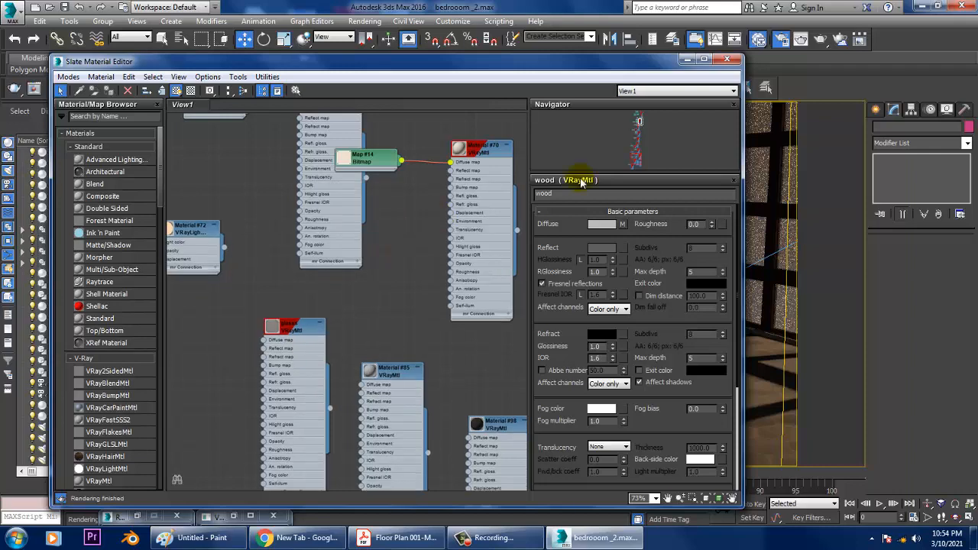
pyautogui.click(686, 60)
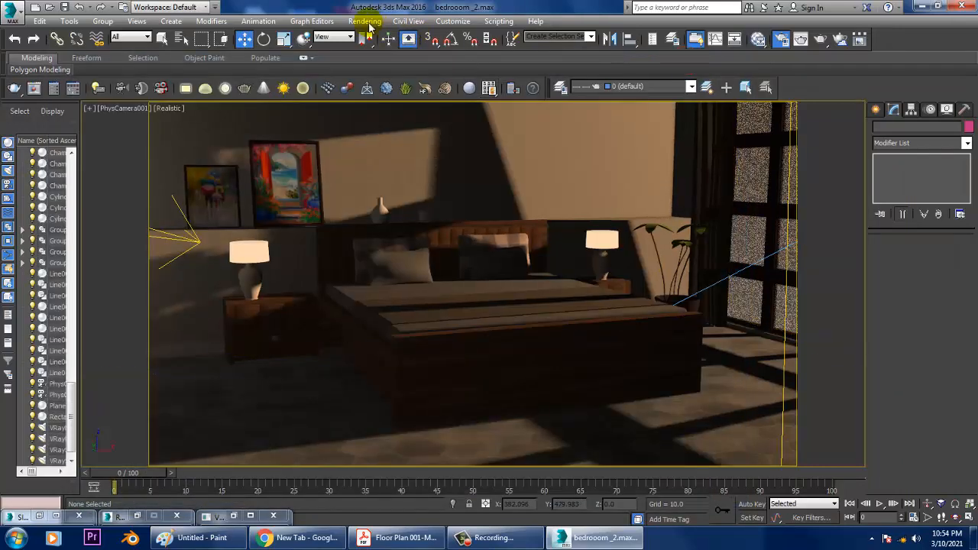
# Reopen the material editor and switch it from Slate to the Compact Material Editor.
pyautogui.press('m')
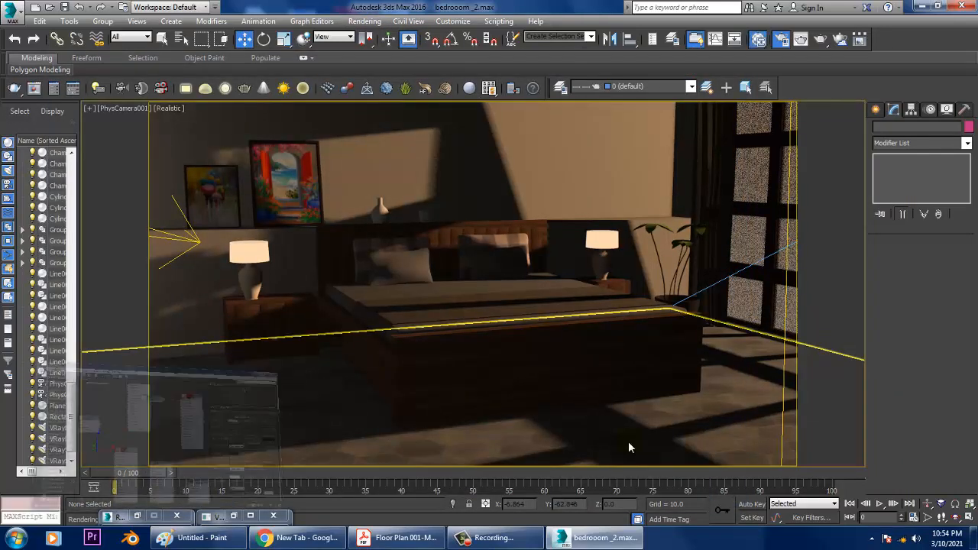
pyautogui.moveTo(437, 398); pyautogui.dragTo(387, 242, button='middle')
pyautogui.scroll(-5, 433, 337)
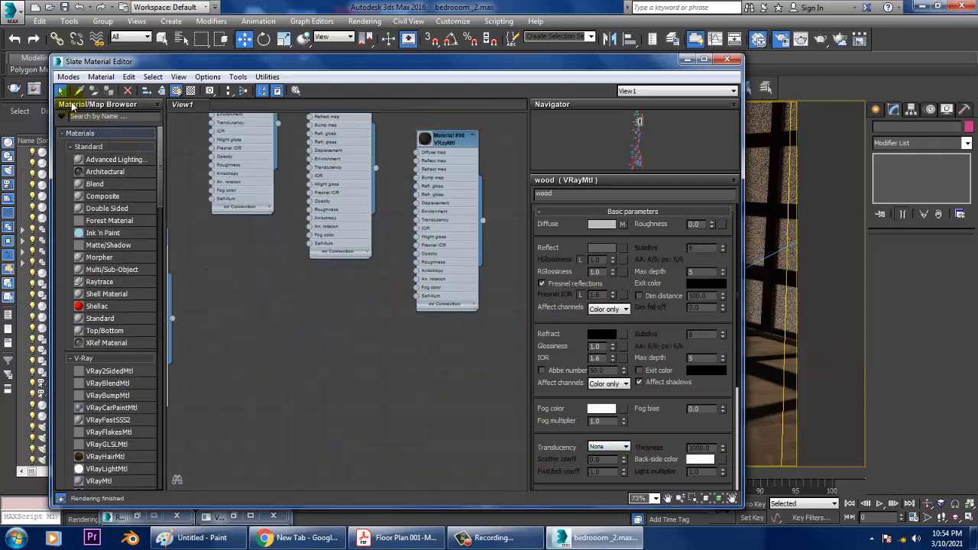
pyautogui.click(66, 77)
pyautogui.click(87, 93)
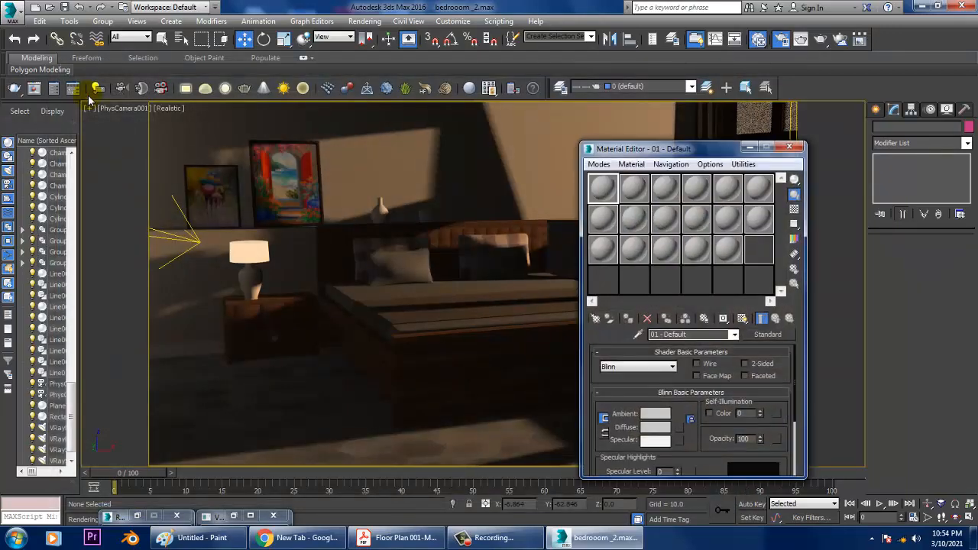
# Create a VRayHDRI map in the first sample slot of the Compact Material Editor.
pyautogui.click(595, 318)
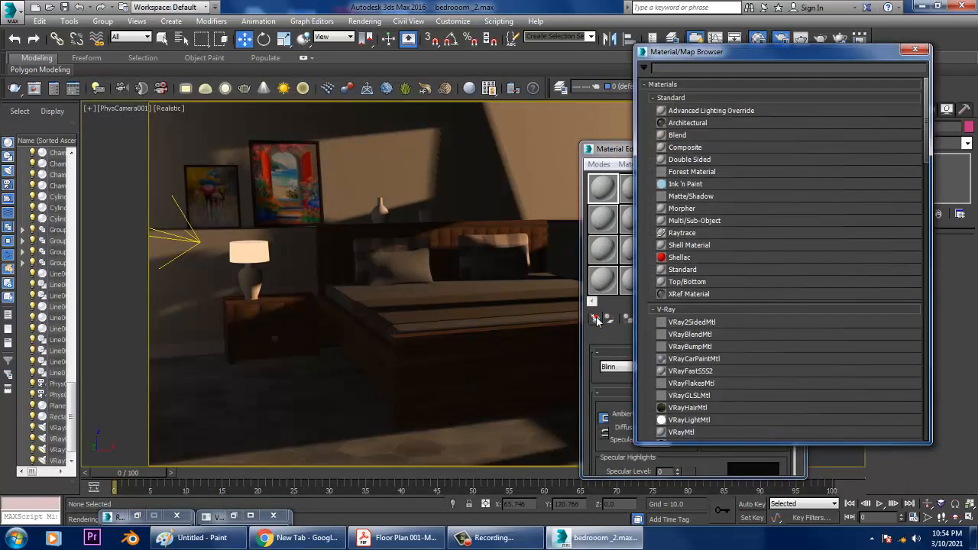
pyautogui.scroll(-2, 738, 331)
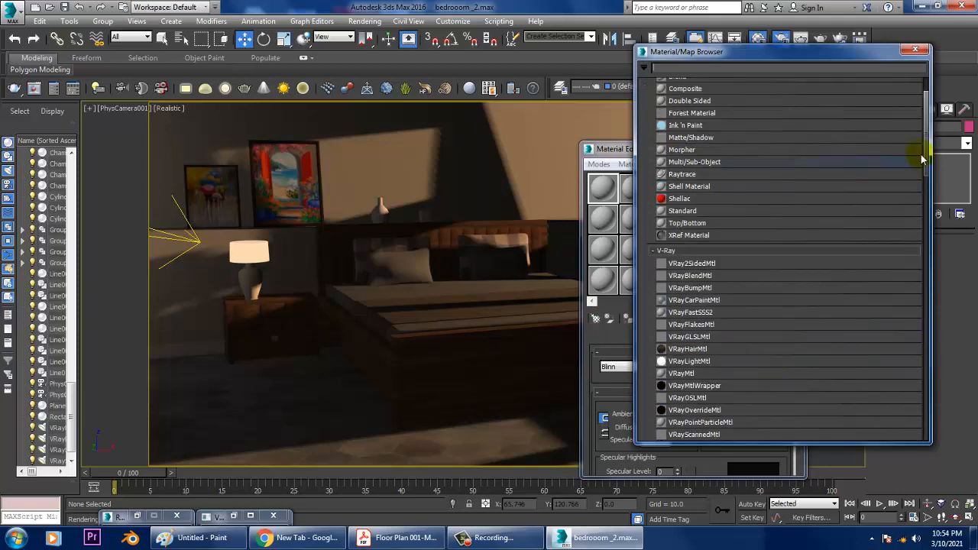
pyautogui.moveTo(929, 156); pyautogui.dragTo(939, 361)
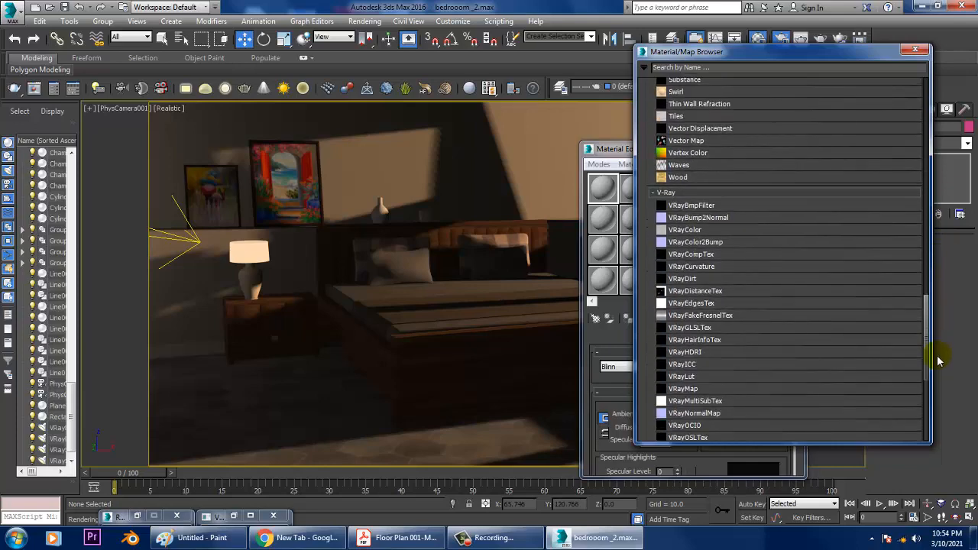
pyautogui.doubleClick(685, 352)
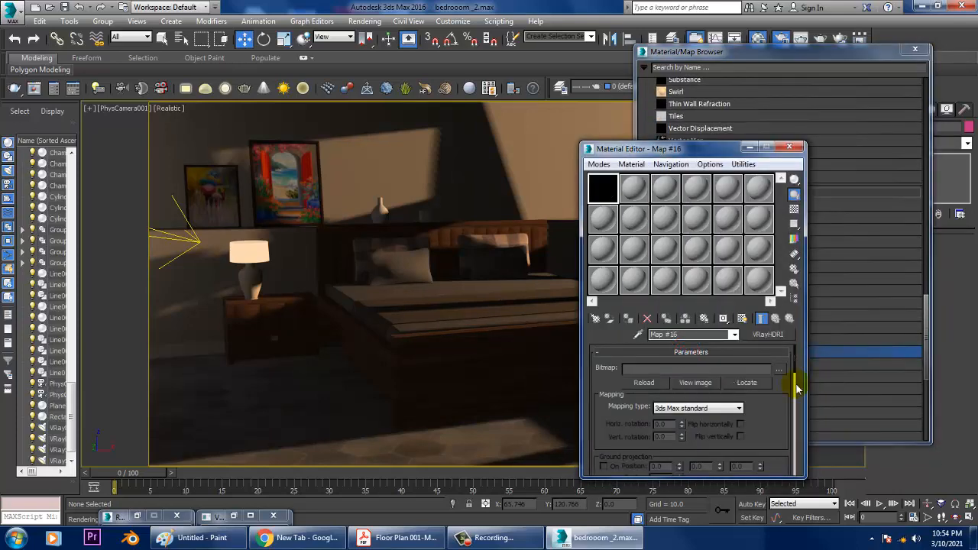
# Load the autumn_park image from the Desktop as the VRayHDRI map's bitmap.
pyautogui.click(778, 368)
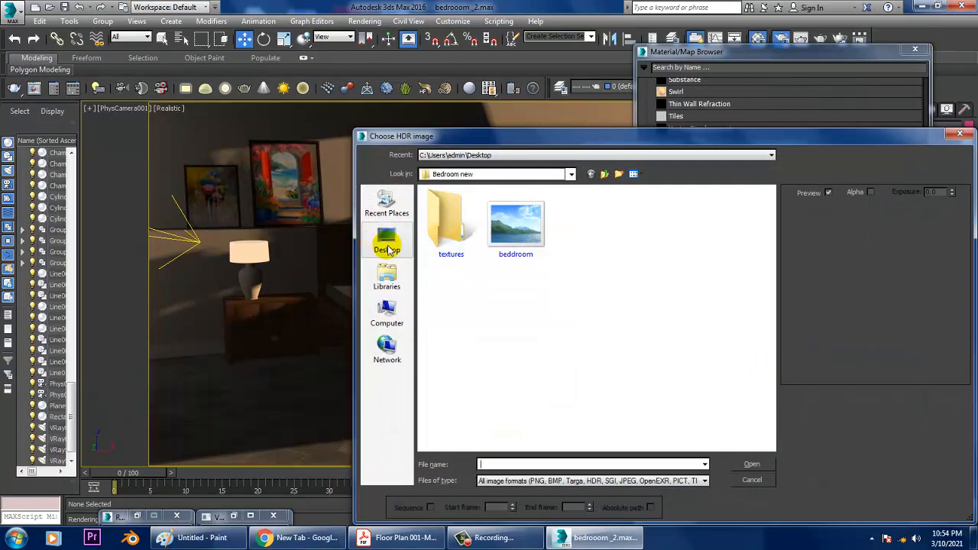
pyautogui.click(387, 243)
pyautogui.moveTo(768, 247); pyautogui.dragTo(786, 375)
pyautogui.click(466, 312)
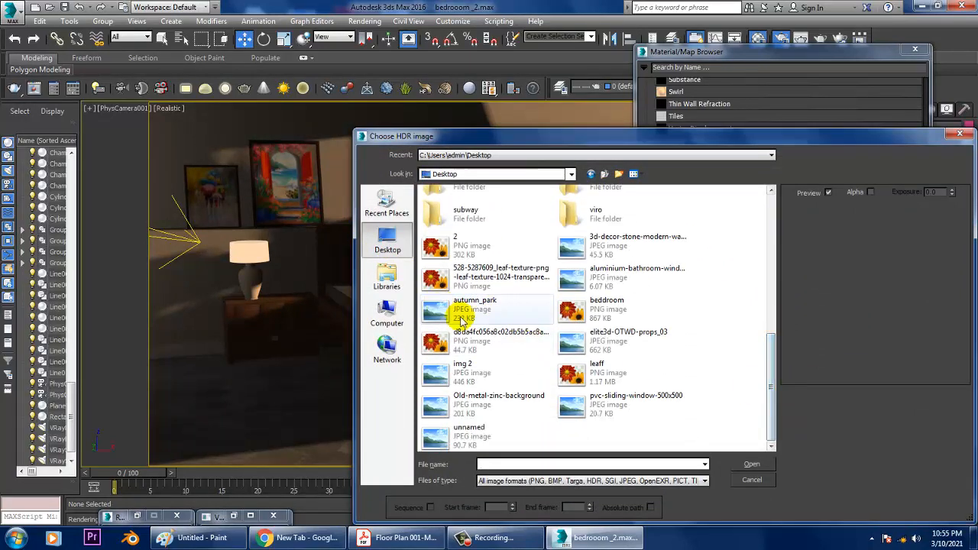
pyautogui.doubleClick(469, 322)
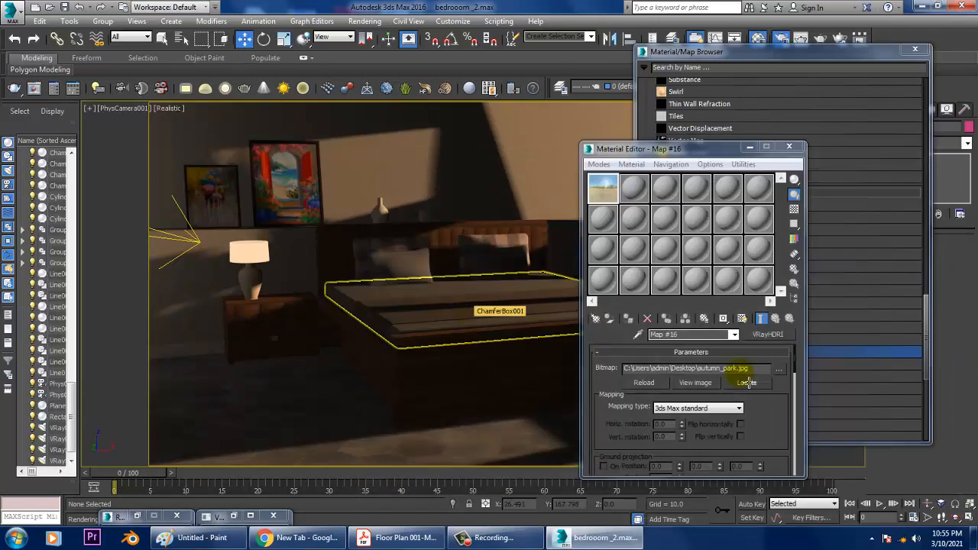
# Set the HDRI map's mapping type to Spherical, close the Material/Map Browser and move the editor clear of the window area.
pyautogui.click(716, 409)
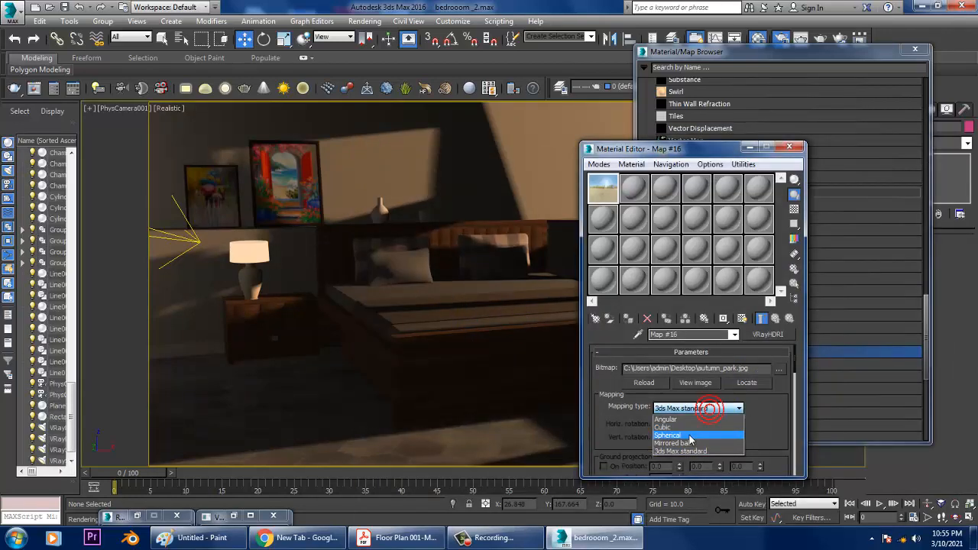
pyautogui.click(690, 435)
pyautogui.click(915, 50)
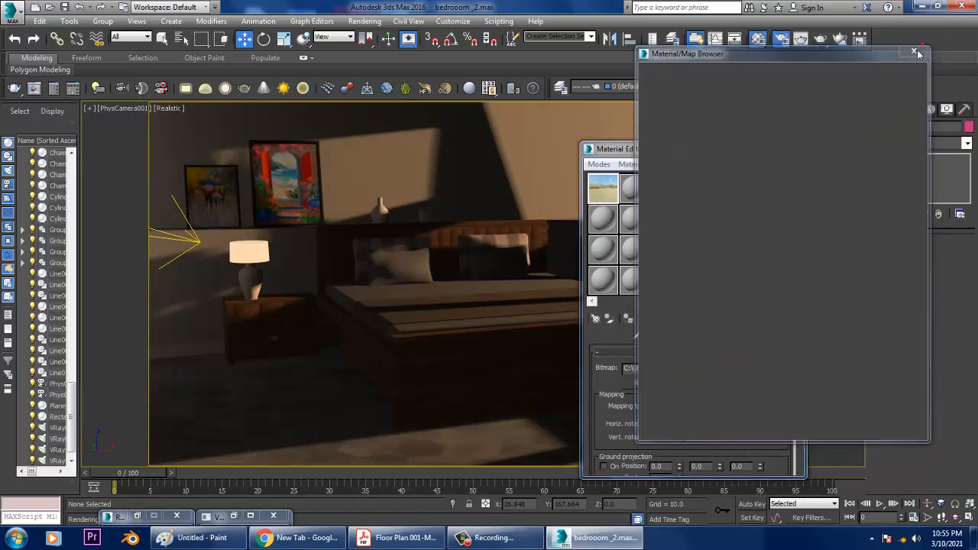
pyautogui.moveTo(611, 148); pyautogui.dragTo(163, 150)
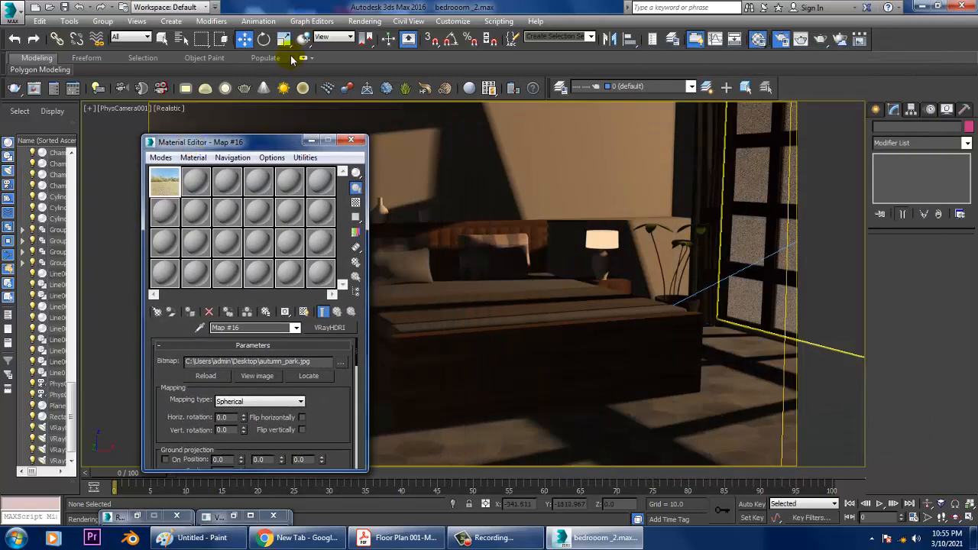
# Assign the HDRI map as an instance to the scene's Environment Map, replacing the VRaySky, and minimise the Environment and Effects dialog.
pyautogui.click(364, 21)
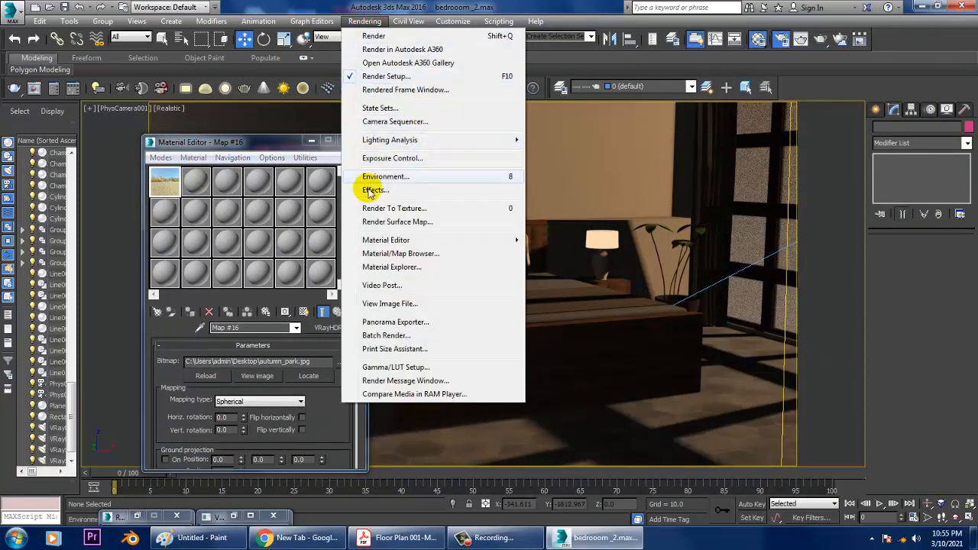
pyautogui.click(407, 181)
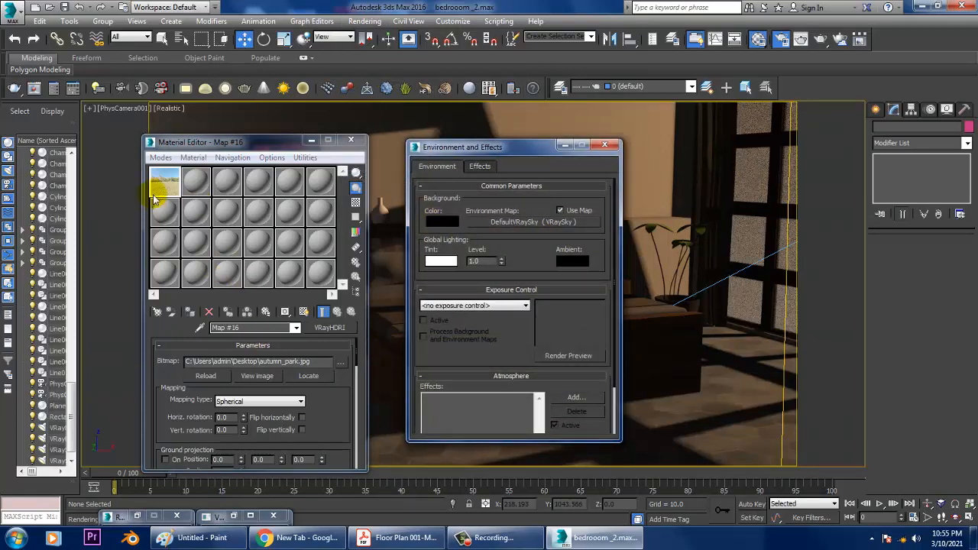
pyautogui.moveTo(162, 187); pyautogui.dragTo(561, 221)
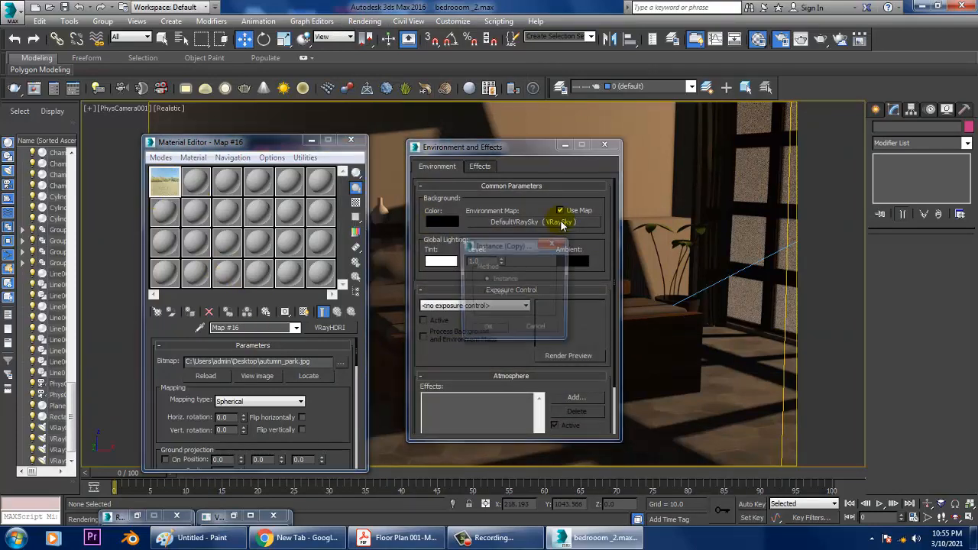
pyautogui.click(486, 332)
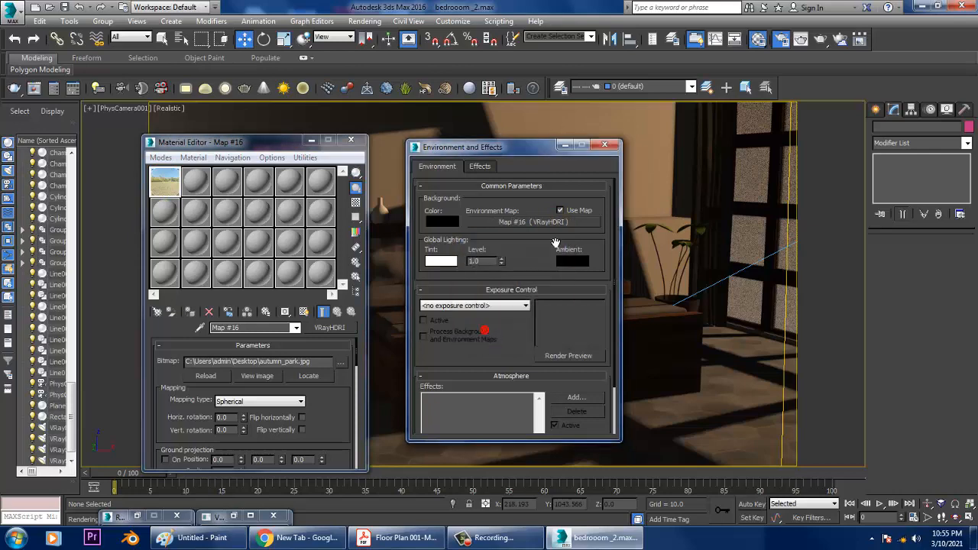
pyautogui.click(563, 145)
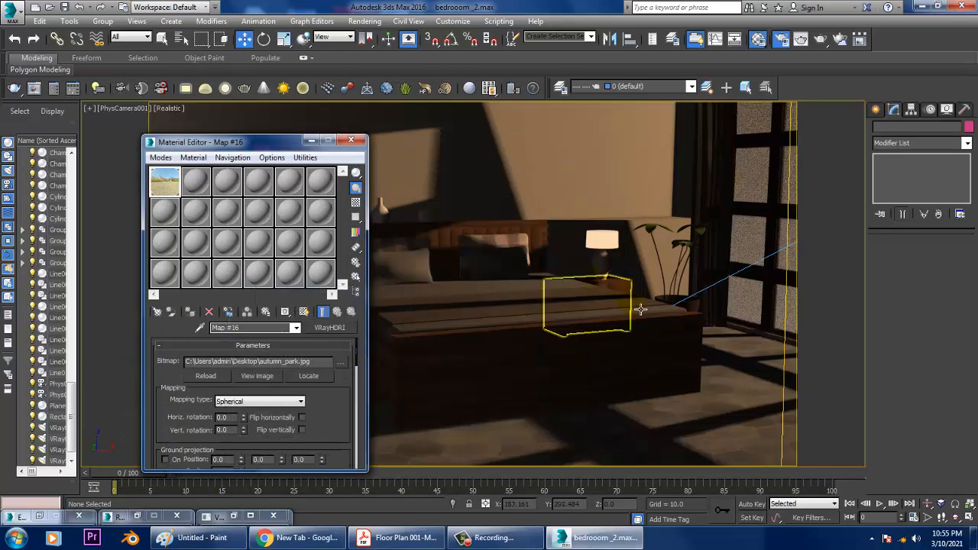
# Minimise the Material Editor, switch to the perspective view and select the large V-Ray plane light VRayLight001.
pyautogui.press('p')
pyautogui.click(304, 204)
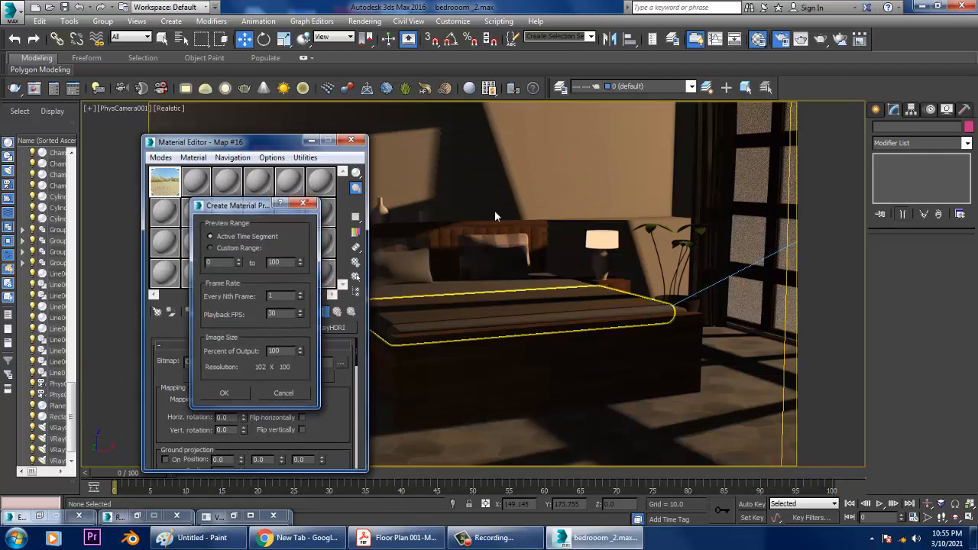
pyautogui.click(311, 141)
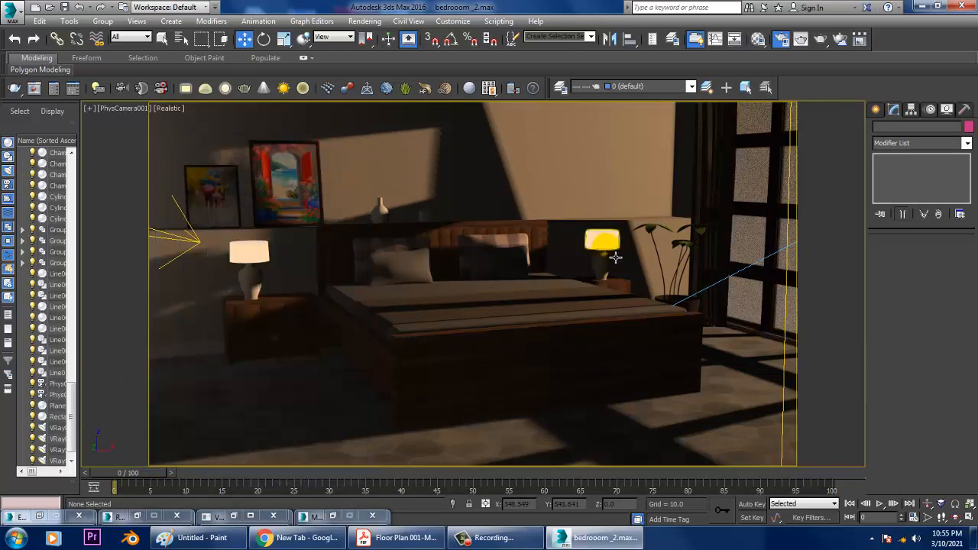
pyautogui.press('p')
pyautogui.scroll(-5, 470, 266)
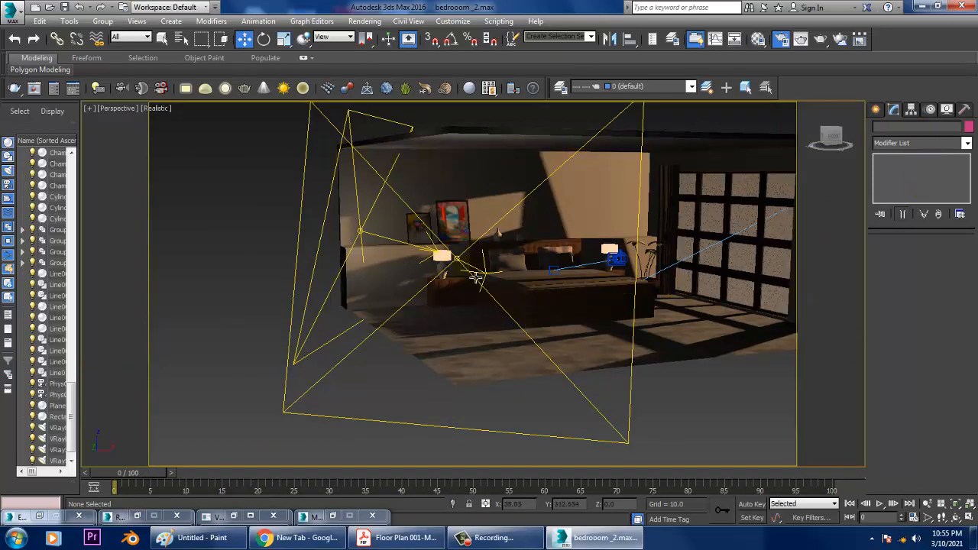
pyautogui.click(456, 259)
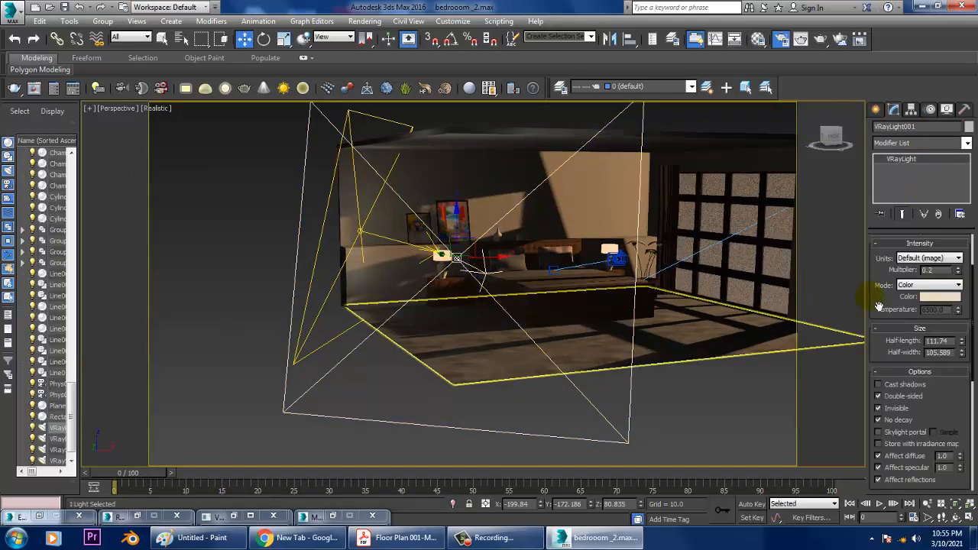
# Assign the HDRI map as an instance to the selected V-Ray light's texture and set the texture resolution to 2048.
pyautogui.press('m')
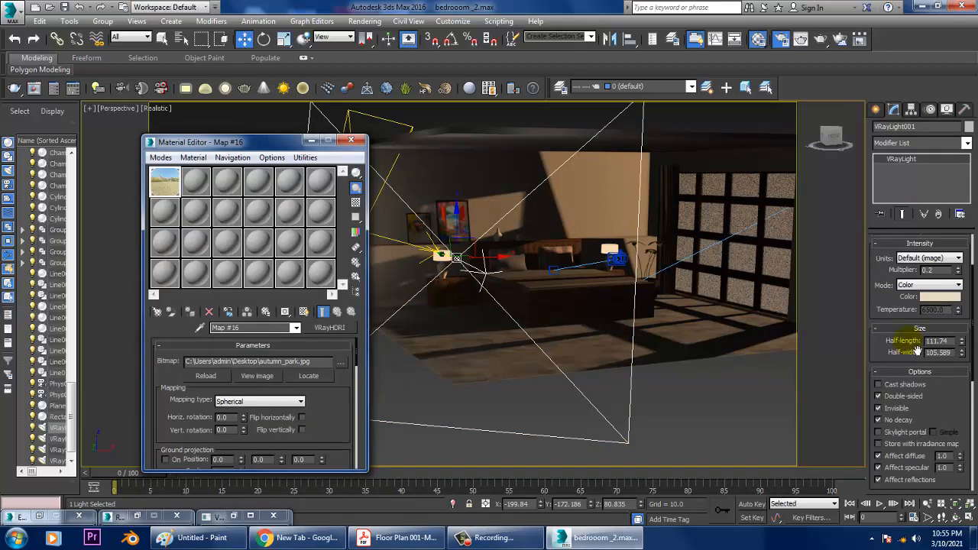
pyautogui.moveTo(904, 359); pyautogui.dragTo(903, 135)
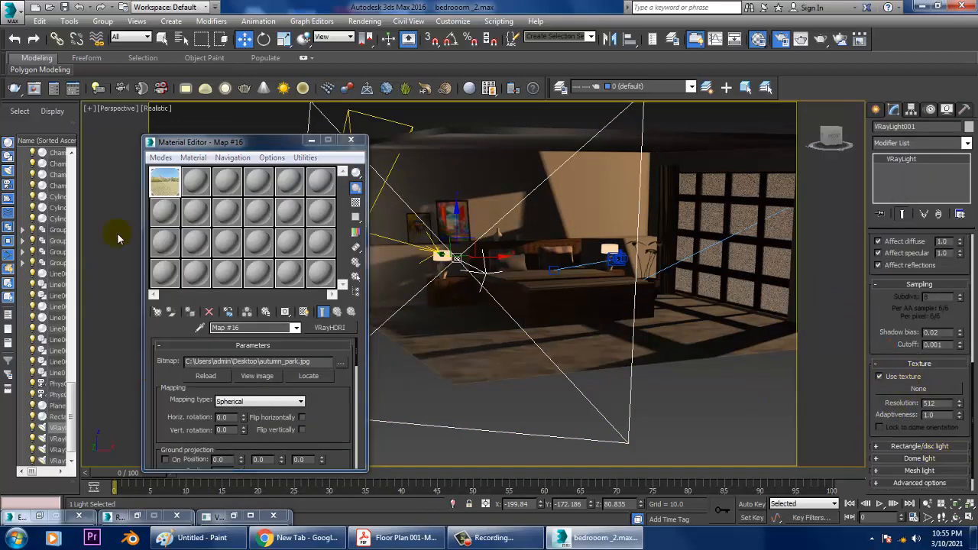
pyautogui.moveTo(163, 181); pyautogui.dragTo(889, 391)
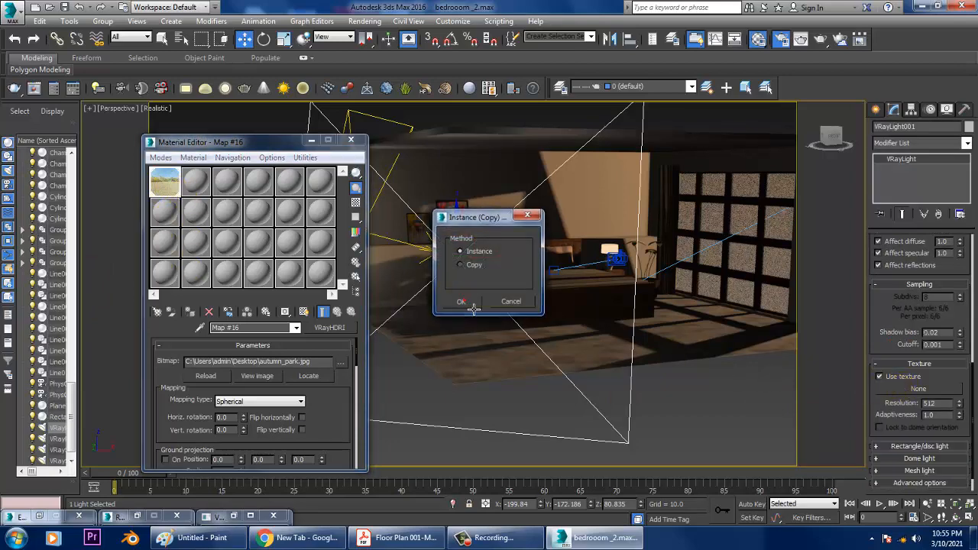
pyautogui.click(464, 300)
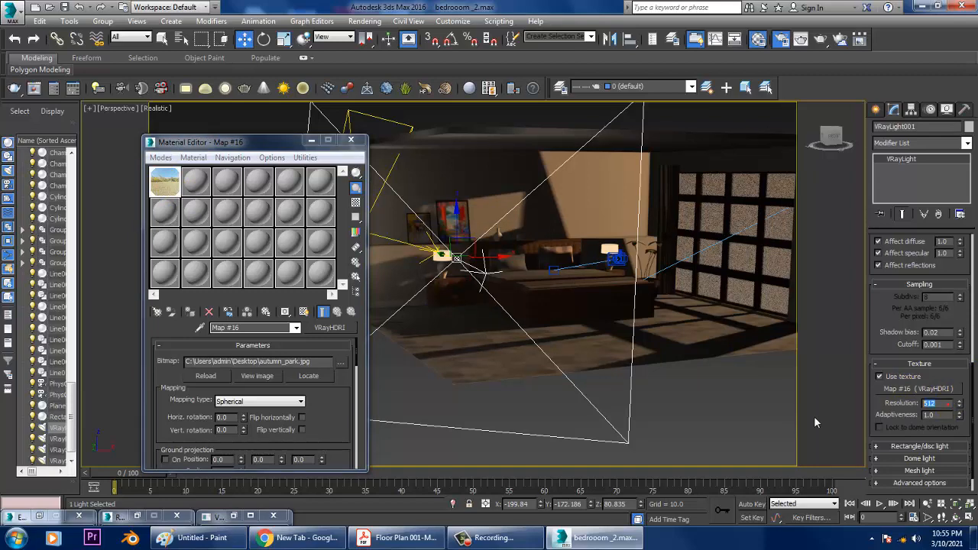
pyautogui.write('2048')
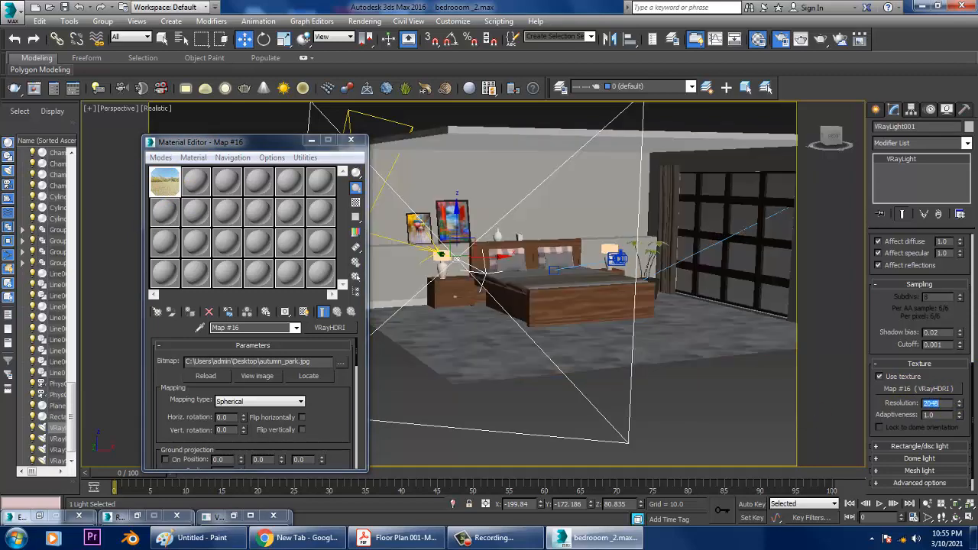
# Return to the physical camera view, test-render it with the HDRI lighting, cancel during the light cache and close the frame buffer.
pyautogui.click(312, 141)
pyautogui.press('c')
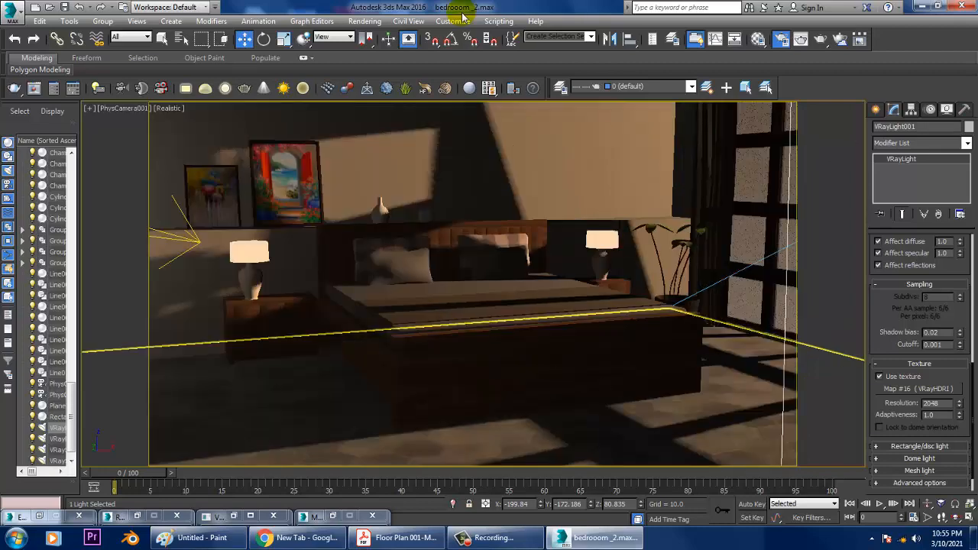
pyautogui.click(366, 21)
pyautogui.click(386, 37)
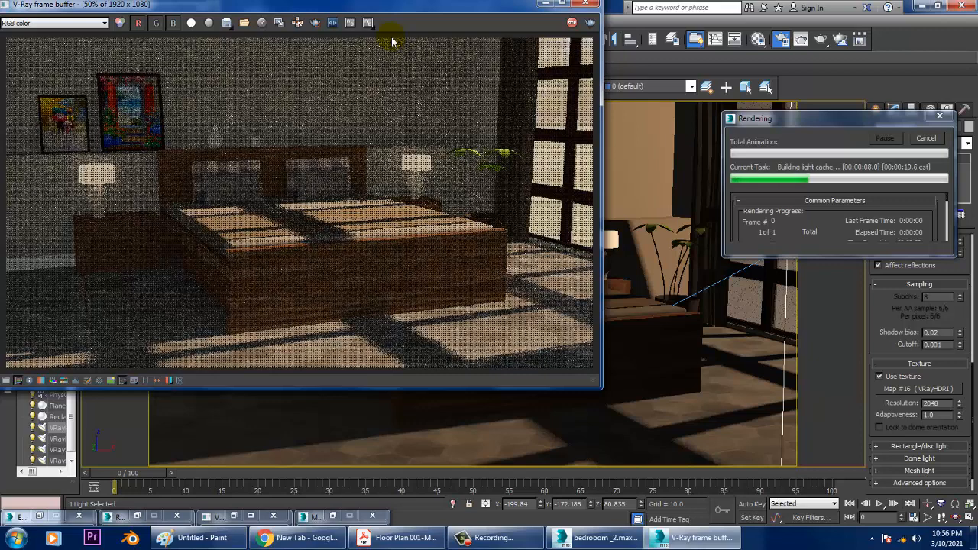
pyautogui.press('Escape')
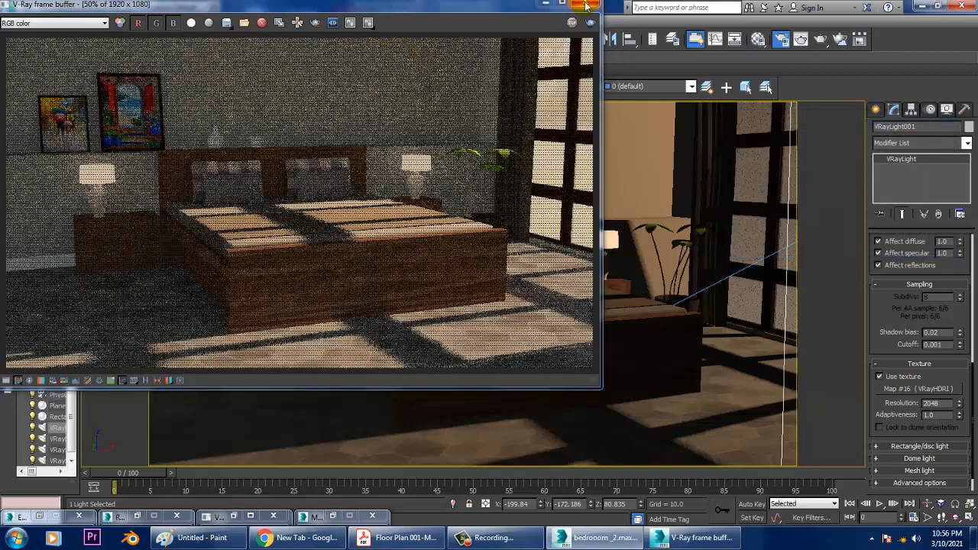
pyautogui.click(585, 4)
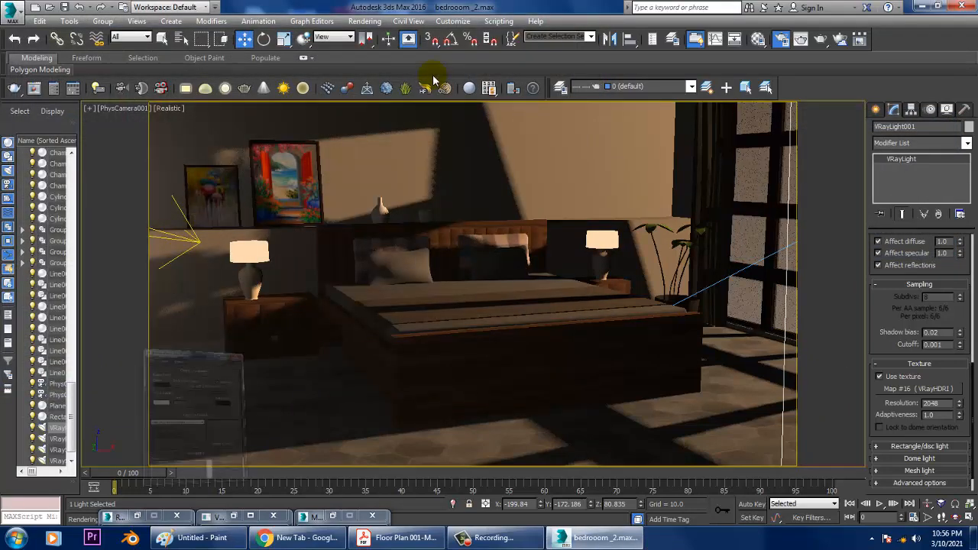
# Open the Environment and Effects dialog, move it aside and bring up the Render Setup with its global illumination settings.
pyautogui.press('8')
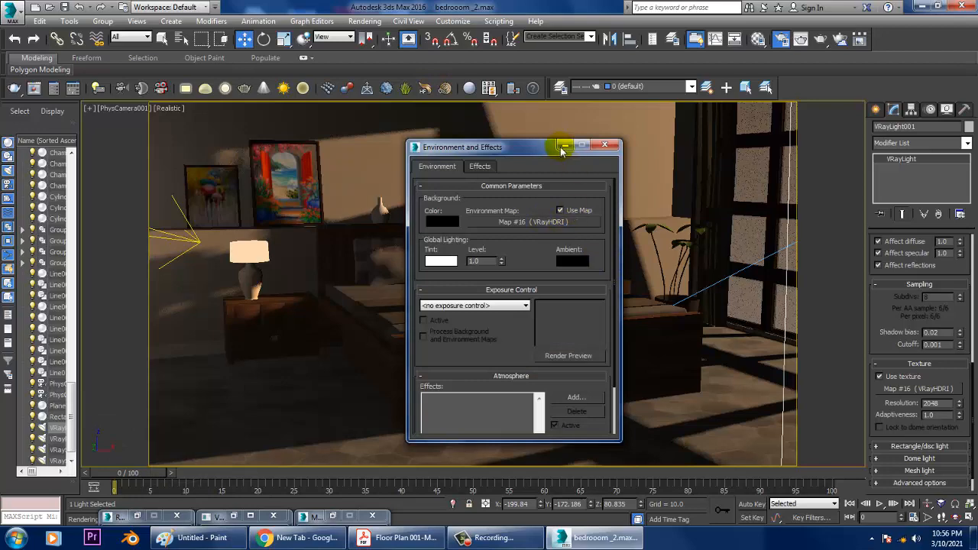
pyautogui.moveTo(515, 152); pyautogui.dragTo(269, 150)
pyautogui.click(366, 22)
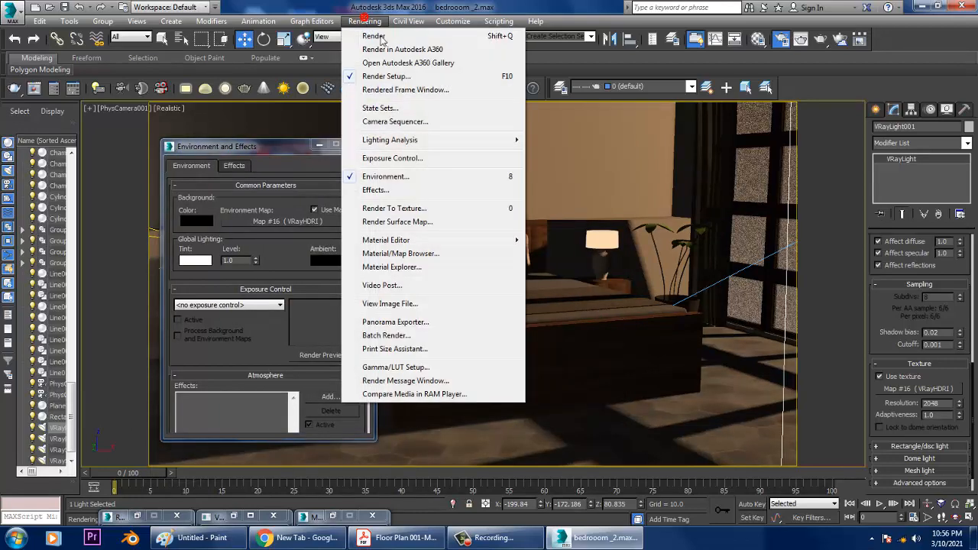
pyautogui.click(404, 90)
pyautogui.click(367, 22)
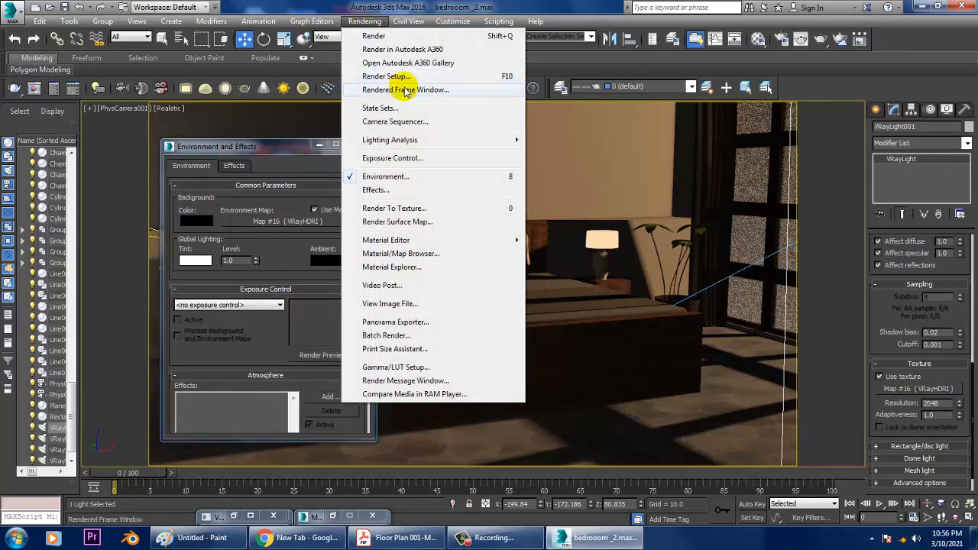
pyautogui.click(393, 76)
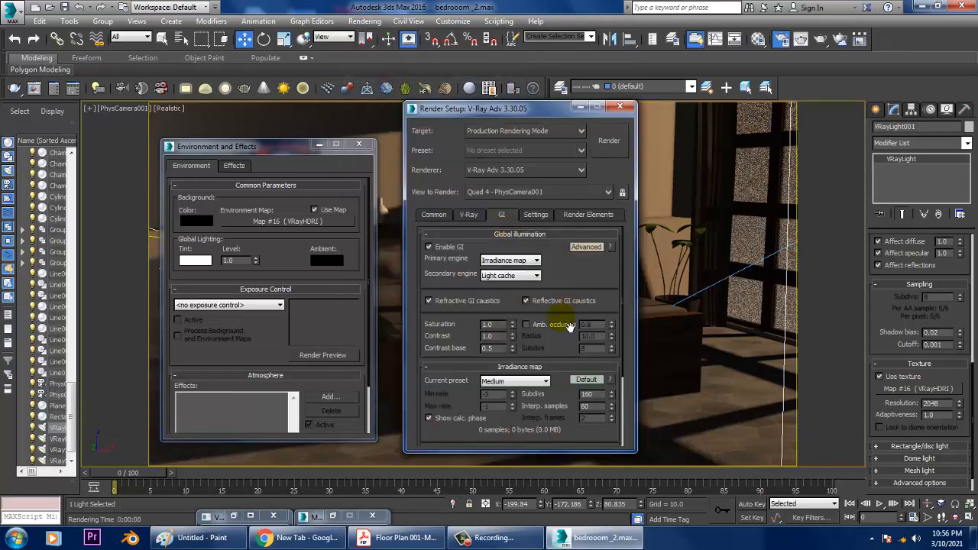
pyautogui.moveTo(580, 184); pyautogui.dragTo(569, 308)
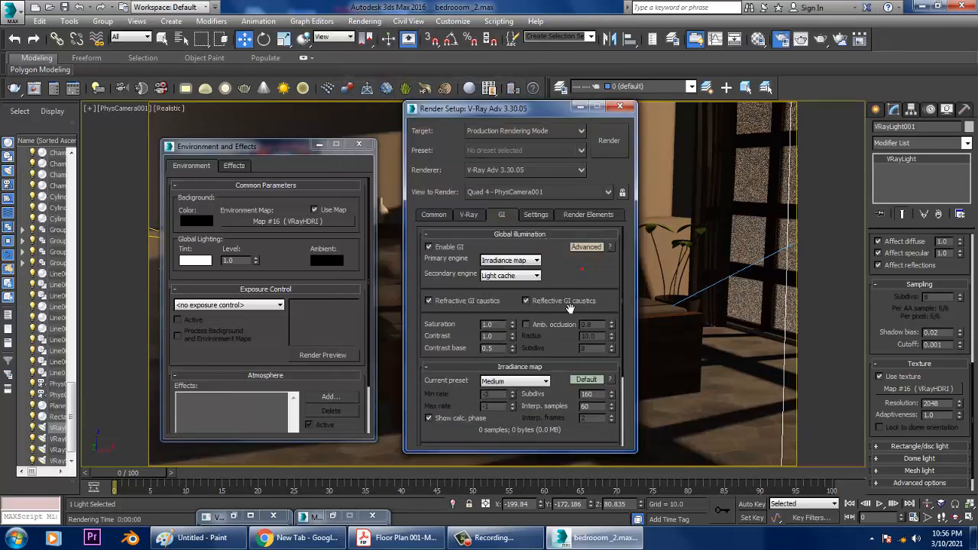
# Enable the GI environment override in the V-Ray render settings and assign the HDRI map to it.
pyautogui.click(462, 214)
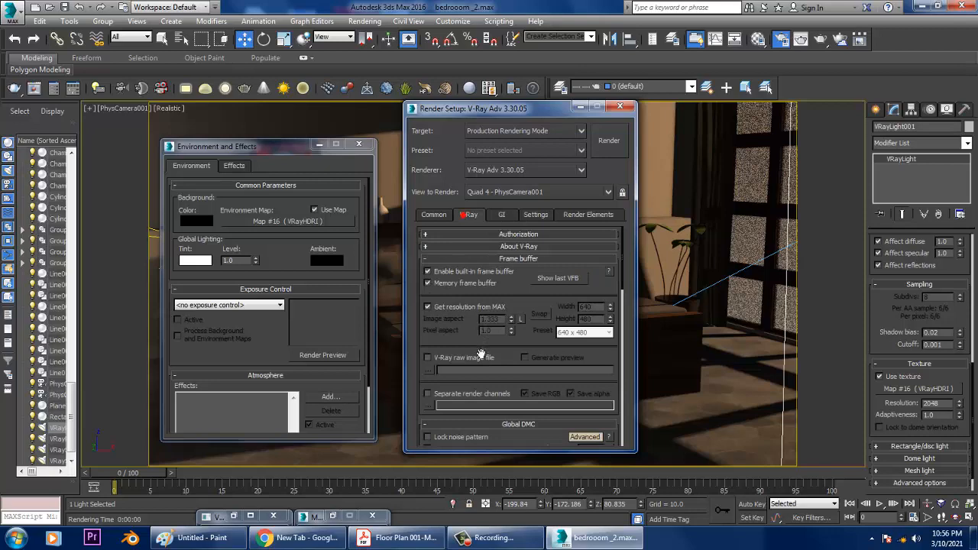
pyautogui.moveTo(471, 343); pyautogui.dragTo(487, 7)
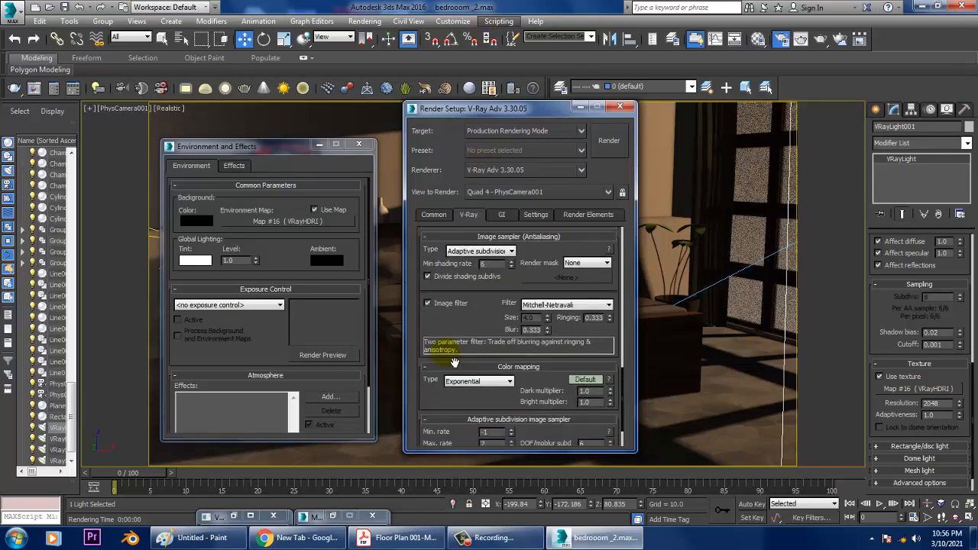
pyautogui.moveTo(463, 408); pyautogui.dragTo(456, 176)
pyautogui.moveTo(460, 83); pyautogui.dragTo(489, 324)
pyautogui.click(493, 420)
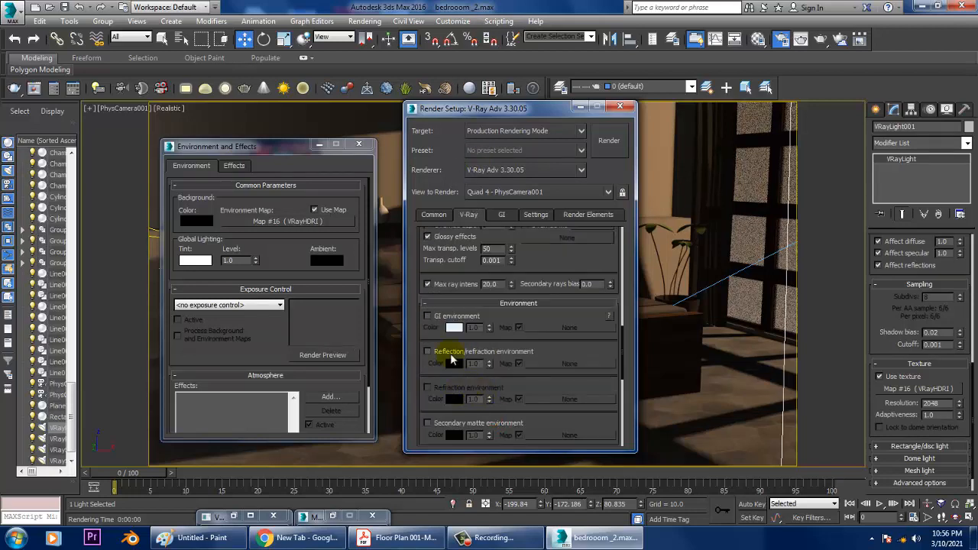
pyautogui.click(435, 317)
pyautogui.press('m')
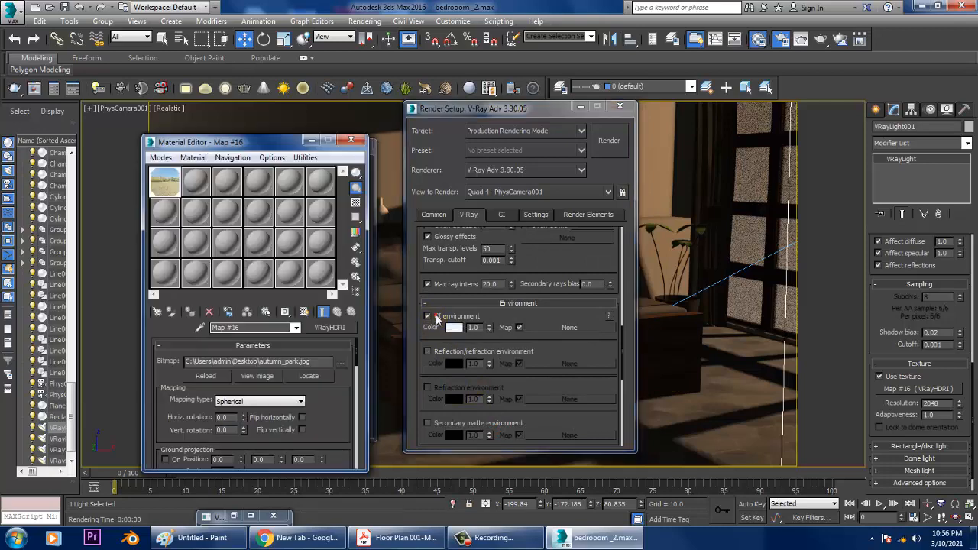
pyautogui.moveTo(165, 181); pyautogui.dragTo(329, 232)
pyautogui.moveTo(573, 327); pyautogui.dragTo(573, 327)
pyautogui.click(483, 316)
# Try the reflection/refraction environment override in a test render, close the frame buffer and turn the override off.
pyautogui.click(454, 352)
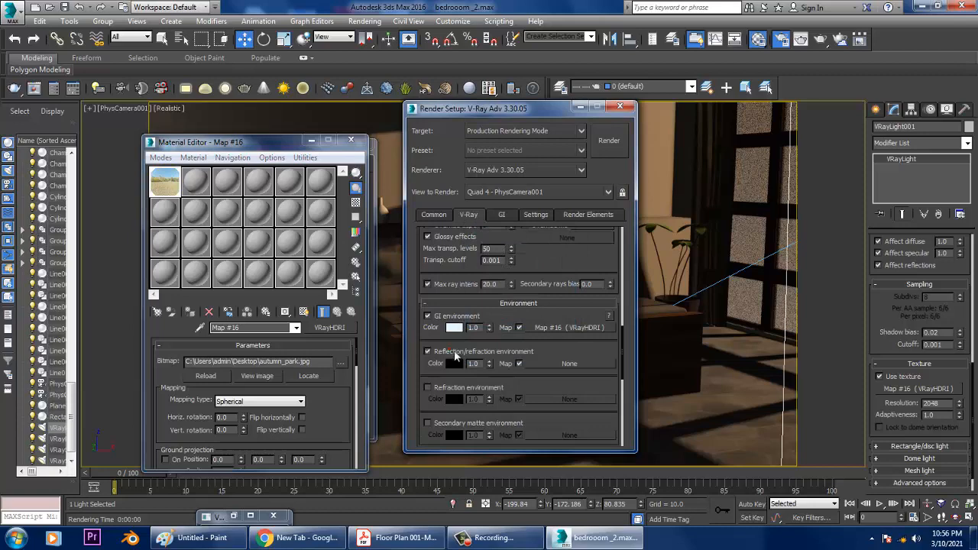
pyautogui.click(595, 139)
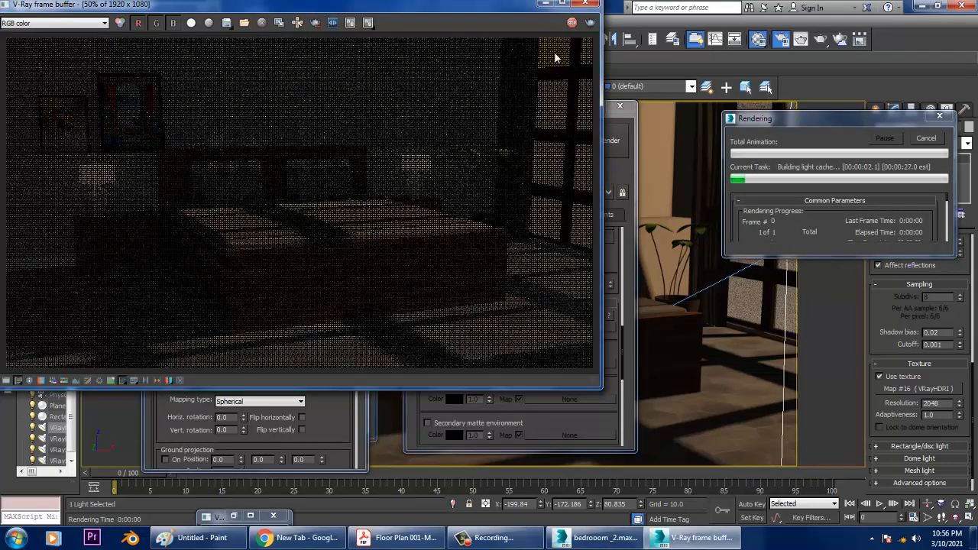
pyautogui.click(593, 4)
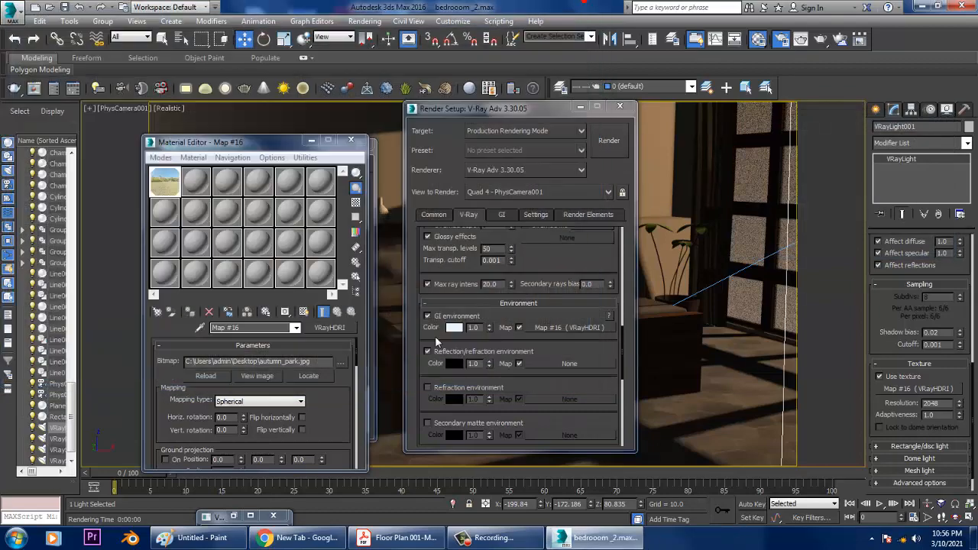
pyautogui.click(427, 352)
# Test-render the camera view with the GI environment map, cancel during the first prepass, close the frame buffer and minimise Render Setup.
pyautogui.click(608, 140)
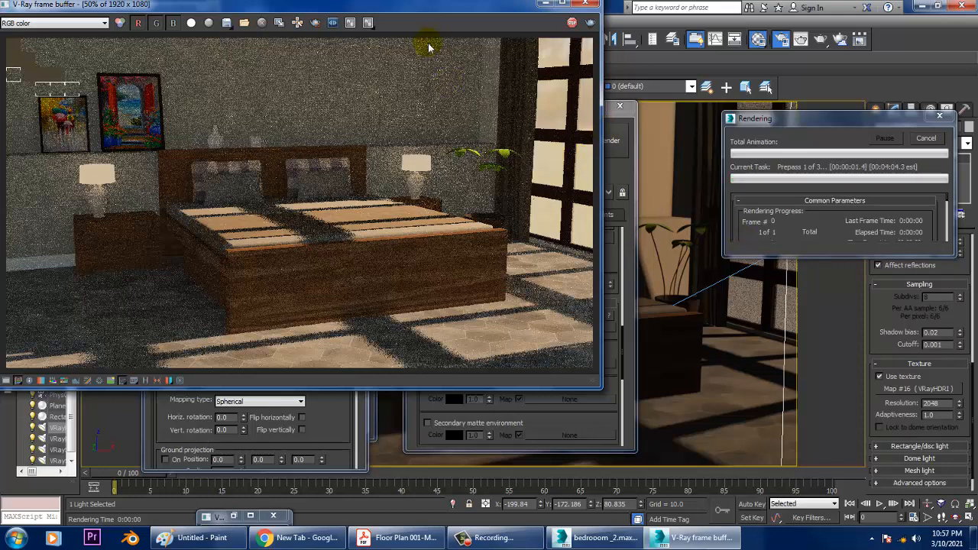
pyautogui.press('Escape')
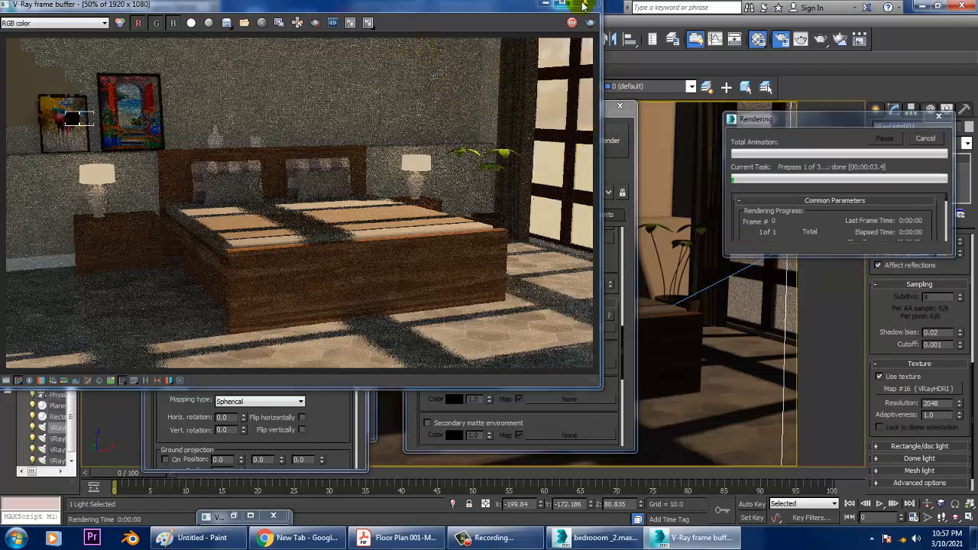
pyautogui.click(584, 6)
pyautogui.click(619, 106)
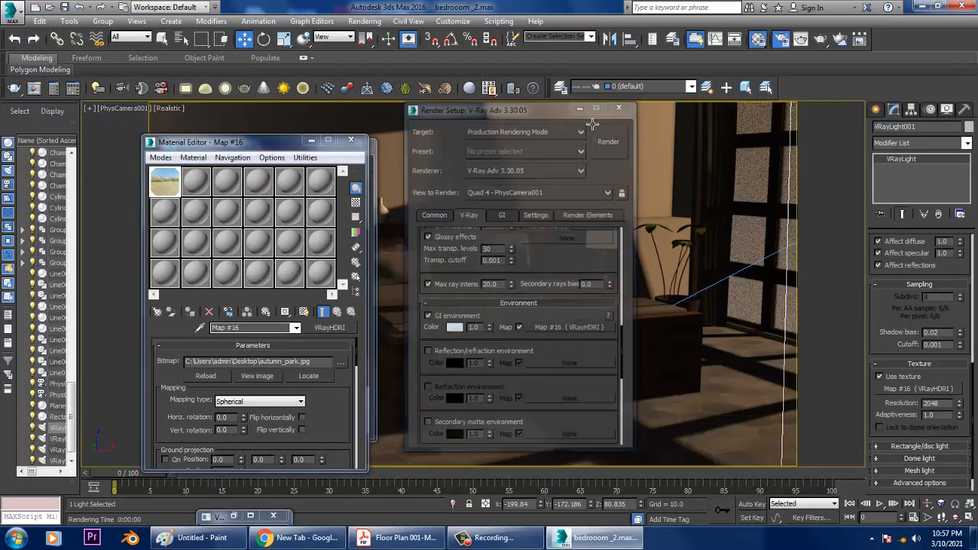
# Switch to the perspective view and raise the V-Ray sun to a height of about 190 units.
pyautogui.click(553, 268)
pyautogui.press('p')
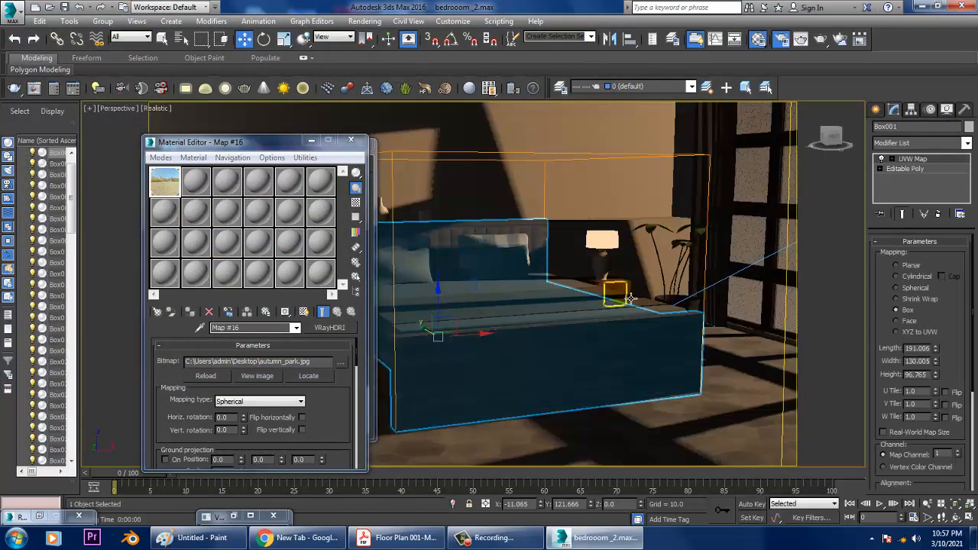
pyautogui.scroll(-4, 617, 290)
pyautogui.moveTo(558, 303); pyautogui.dragTo(544, 315, button='middle')
pyautogui.scroll(-5, 543, 316)
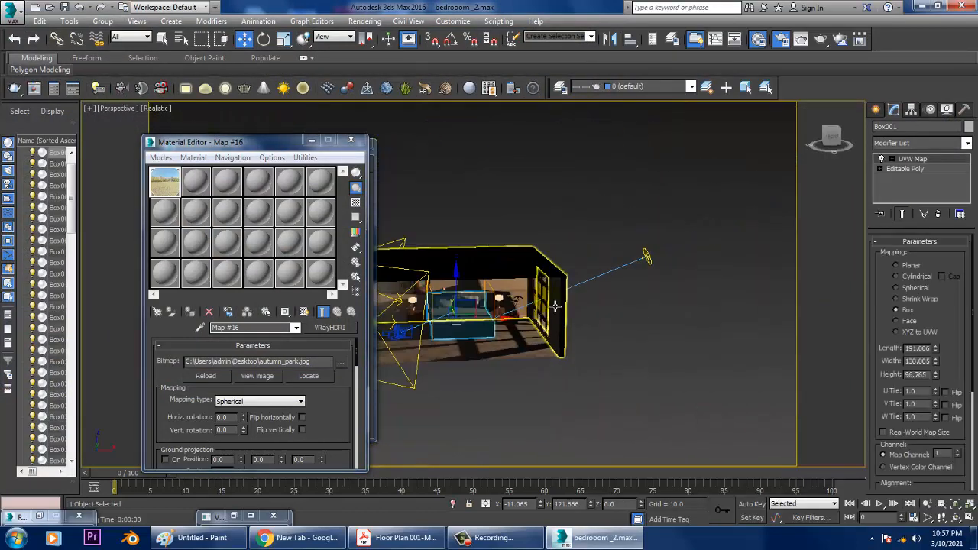
pyautogui.click(647, 256)
pyautogui.moveTo(647, 256); pyautogui.dragTo(650, 218)
# Set the V-Ray sun's intensity multiplier to 0.1.
pyautogui.scroll(4, 566, 298)
pyautogui.moveTo(546, 315); pyautogui.dragTo(650, 278, button='middle')
pyautogui.scroll(8, 654, 279)
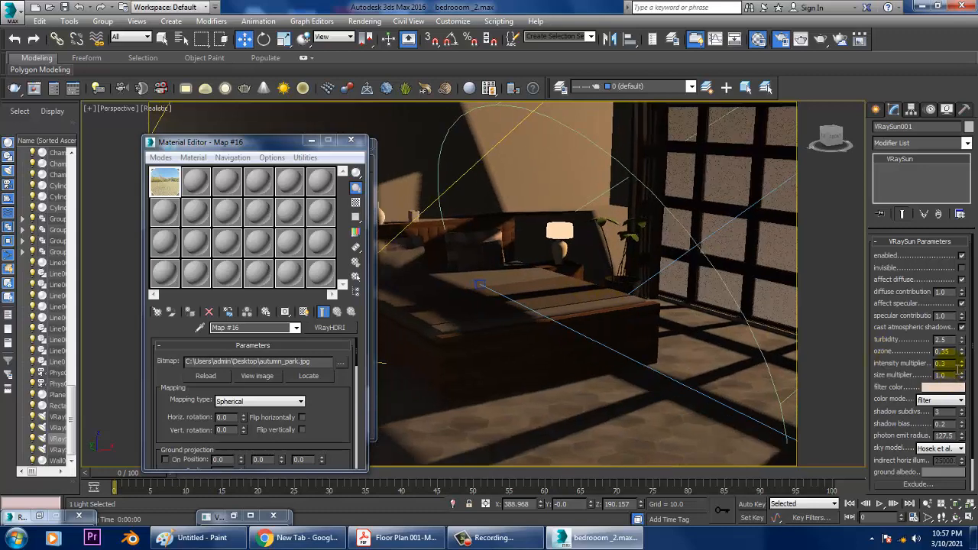
pyautogui.write('0.1')
pyautogui.press('Return')
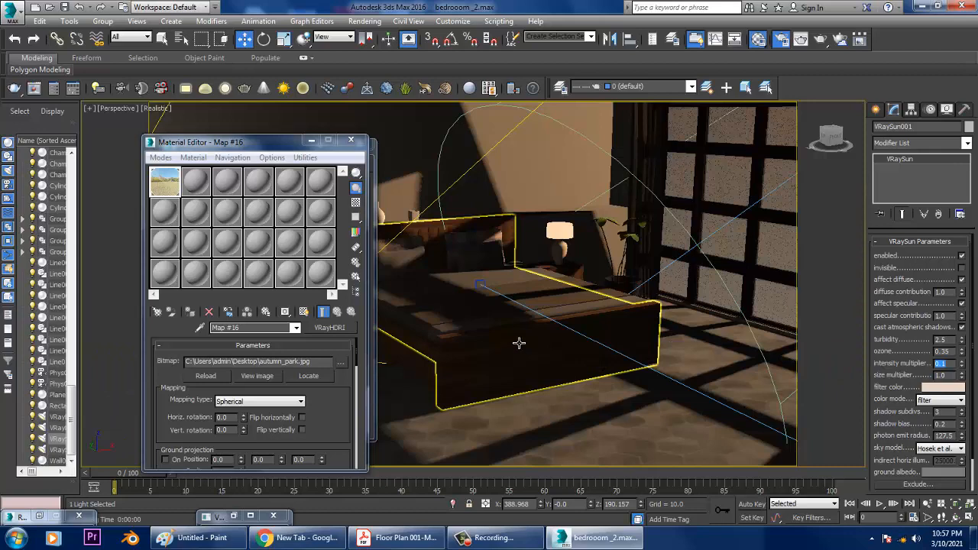
# Return to the physical camera view, test-render the adjusted sun, cancel during the light cache and close the frame buffer.
pyautogui.click(558, 324)
pyautogui.press('c')
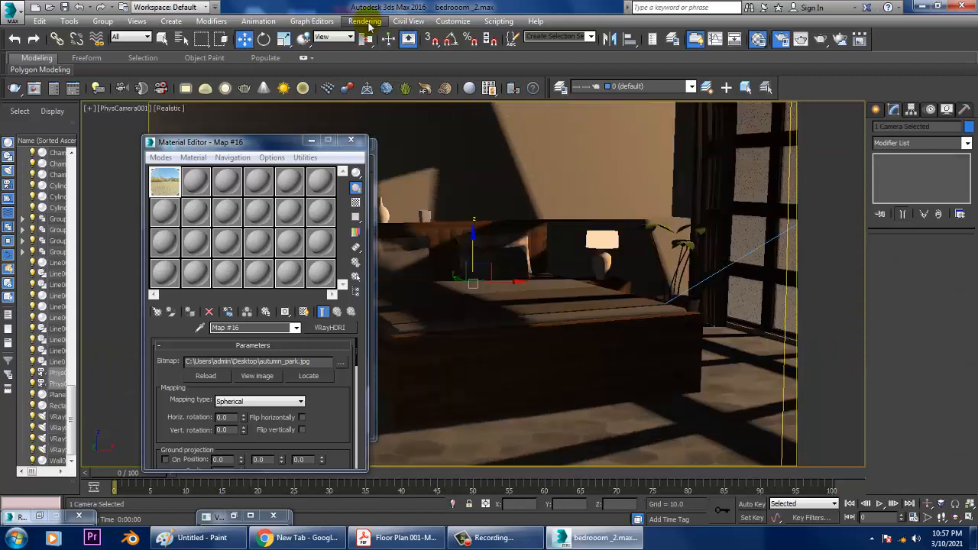
pyautogui.click(364, 21)
pyautogui.click(372, 33)
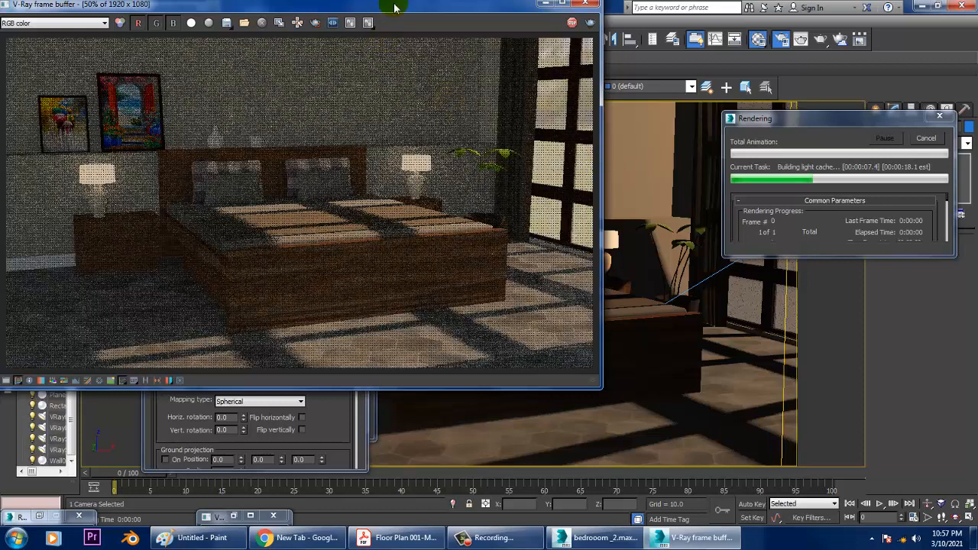
pyautogui.press('Escape')
pyautogui.click(585, 4)
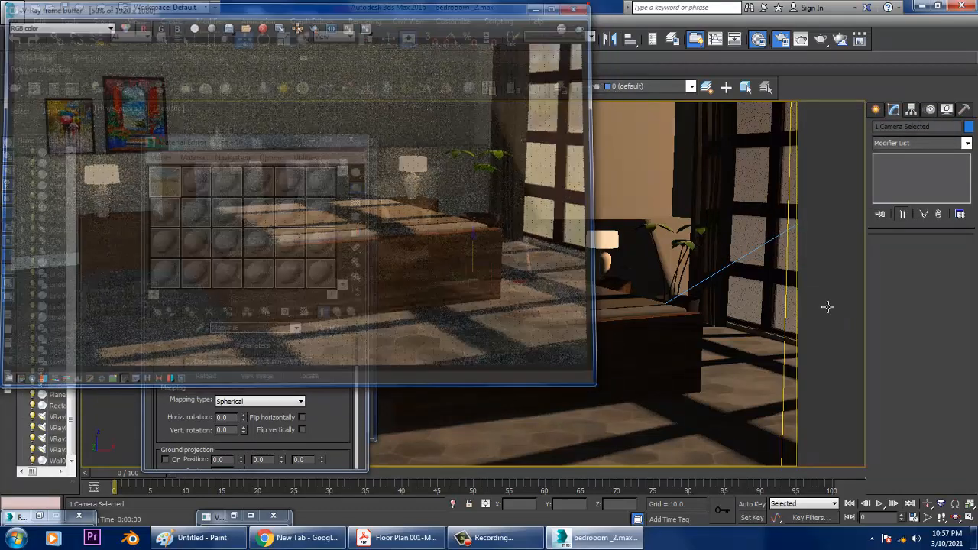
# Select the plane light VRayLight001 in the perspective view, set its multiplier to 0.4 and enable Cast shadows.
pyautogui.press('p')
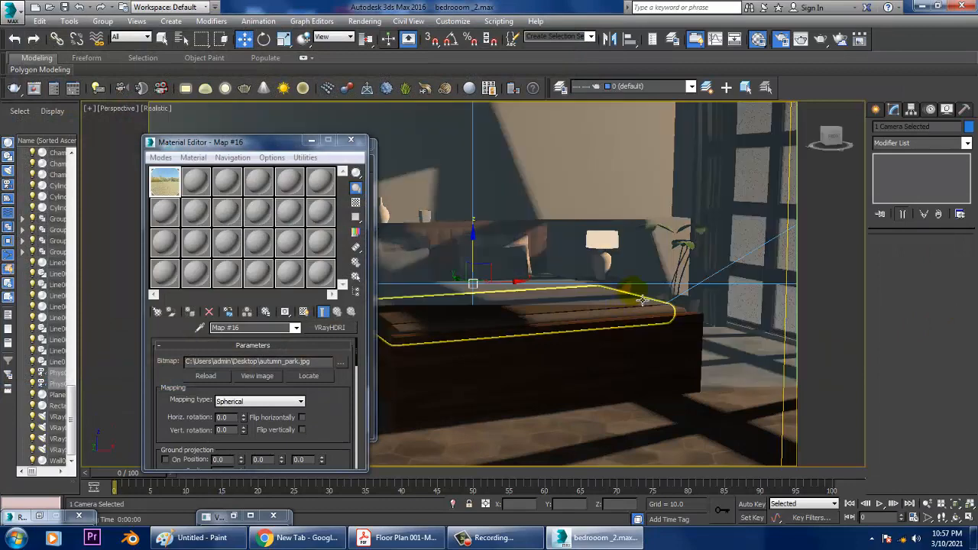
pyautogui.scroll(-6, 643, 300)
pyautogui.moveTo(723, 307); pyautogui.dragTo(659, 253, button='middle')
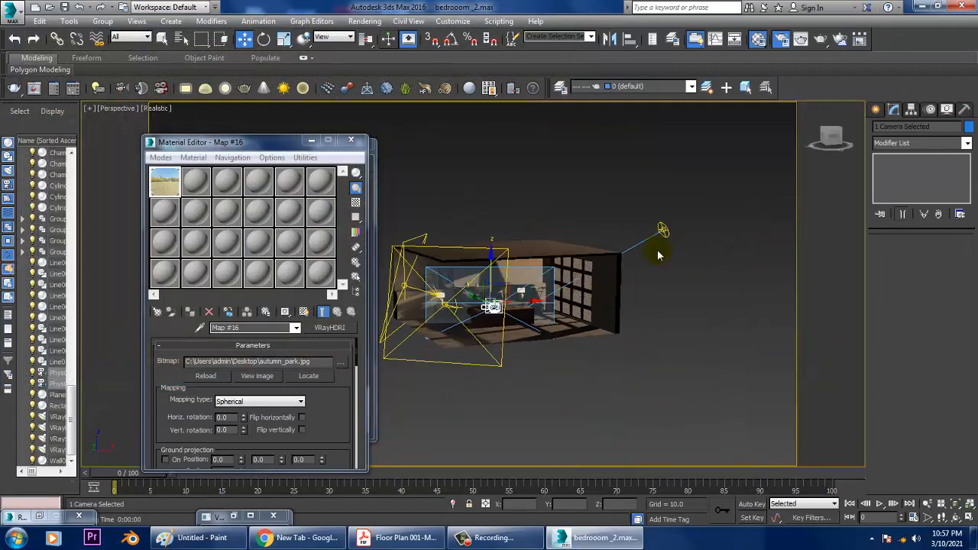
pyautogui.click(469, 371)
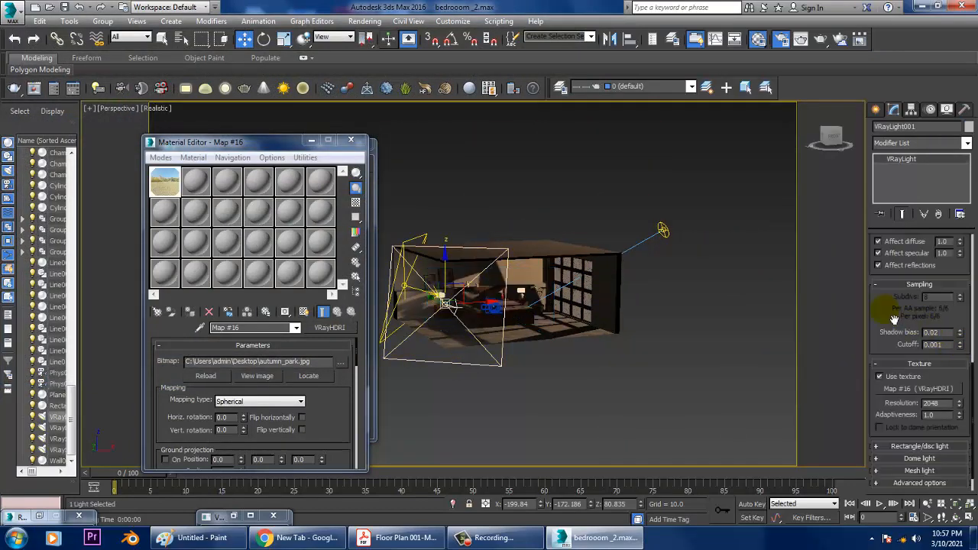
pyautogui.scroll(5, 894, 319)
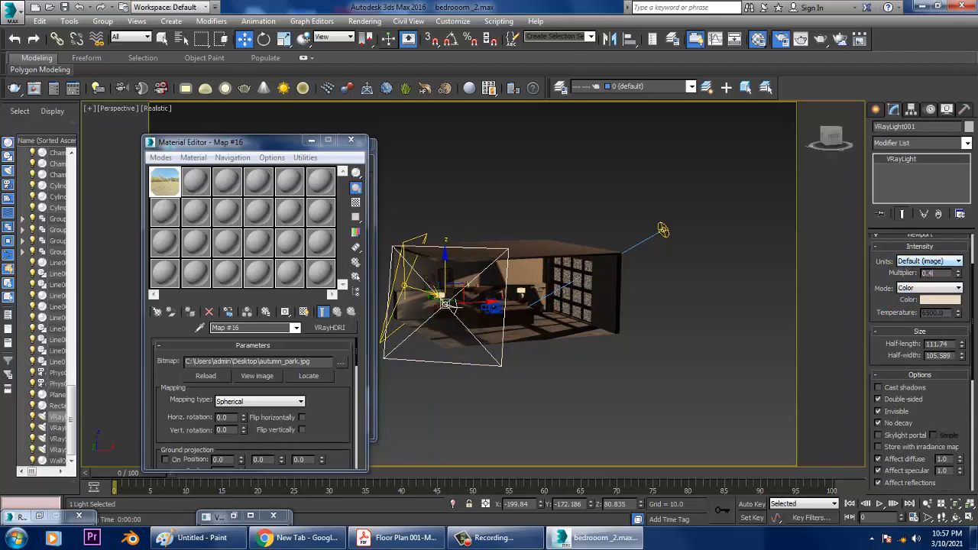
pyautogui.press('Return')
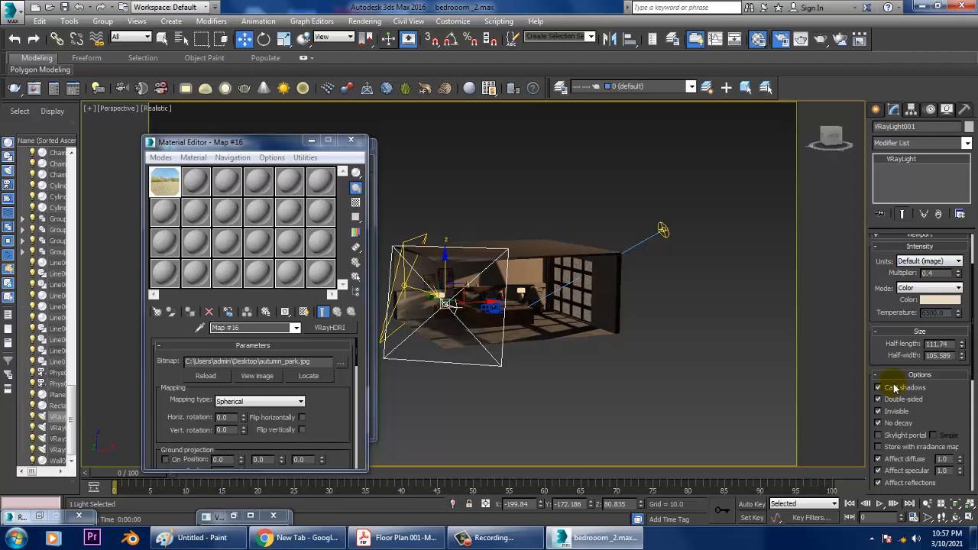
# Check the V-Ray sun's parameters, reselect the plane light VRayLight001 and disable its Cast shadows option.
pyautogui.click(659, 234)
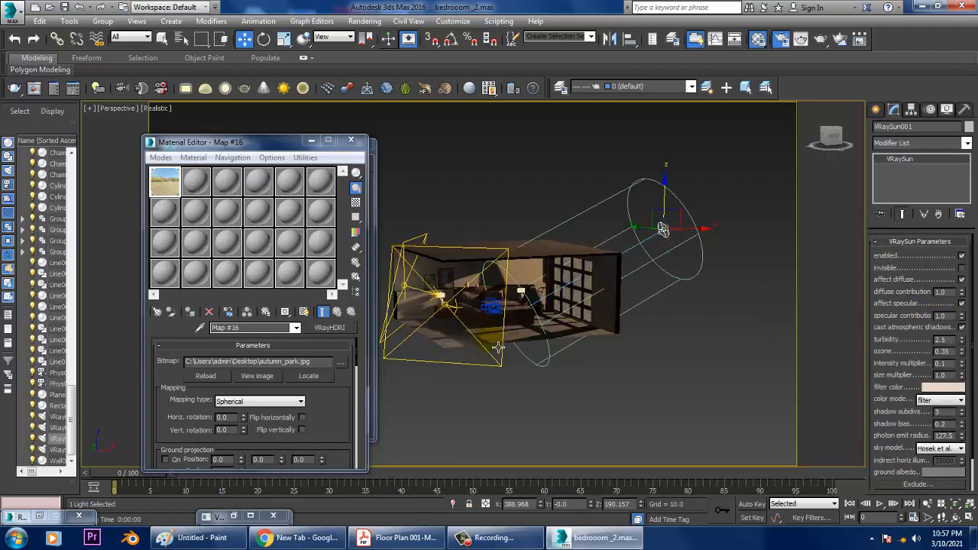
pyautogui.click(500, 372)
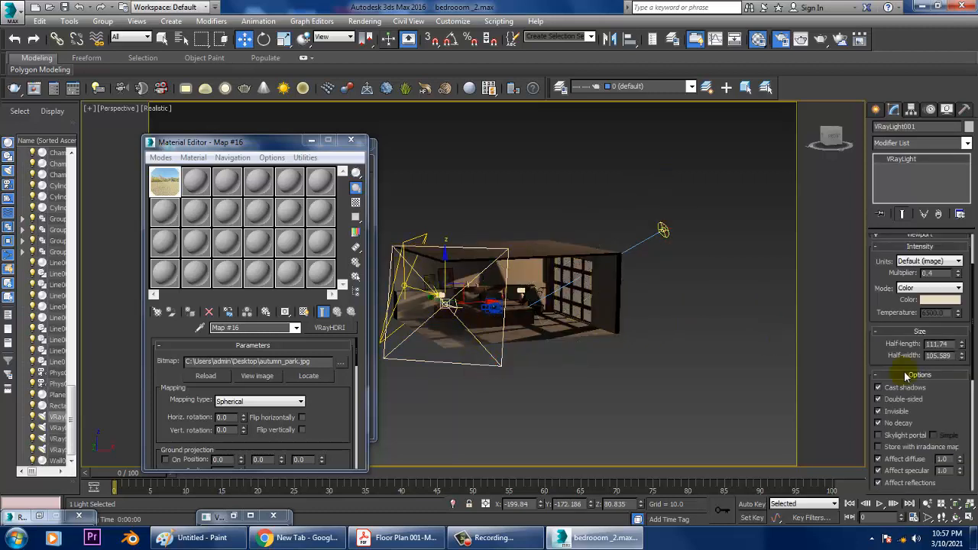
pyautogui.moveTo(589, 344); pyautogui.dragTo(620, 349, button='middle')
pyautogui.scroll(2, 598, 349)
# Return to the physical camera view, pan it slightly, test-render the scene and cancel during the first prepass.
pyautogui.press('c')
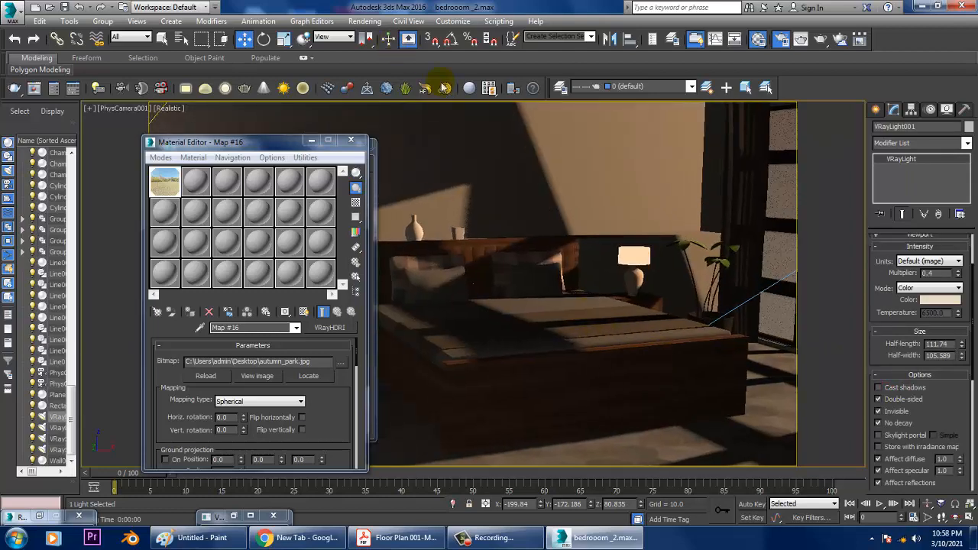
pyautogui.moveTo(595, 218); pyautogui.dragTo(577, 208, button='middle')
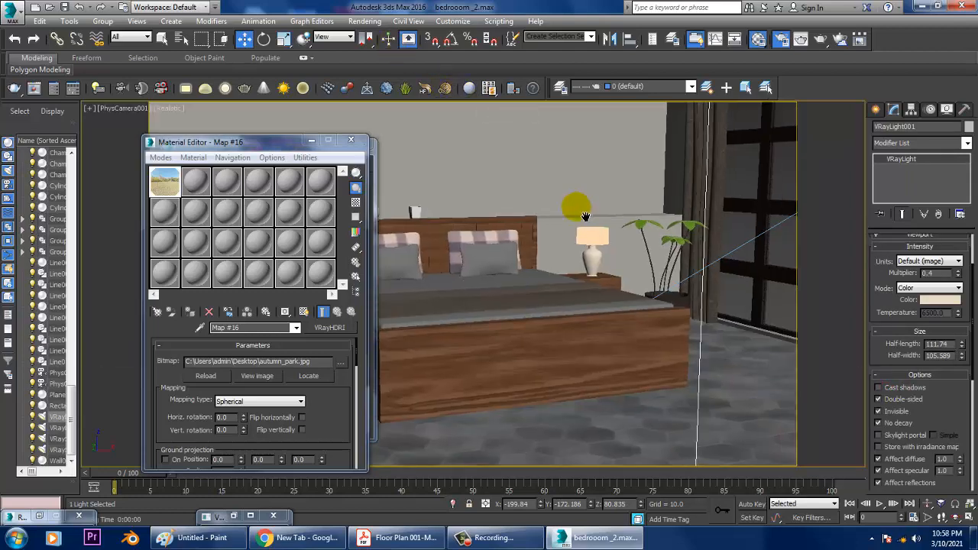
pyautogui.click(365, 21)
pyautogui.click(371, 35)
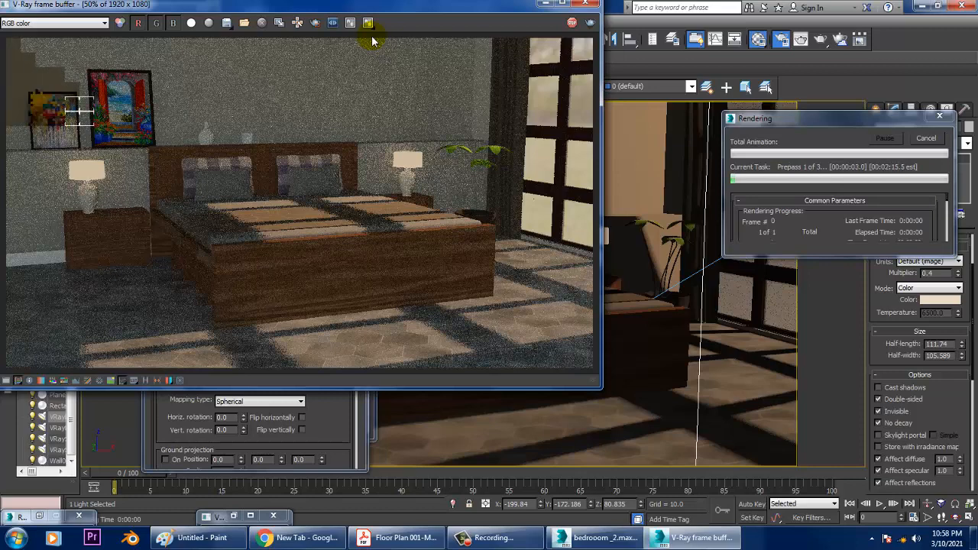
pyautogui.press('Escape')
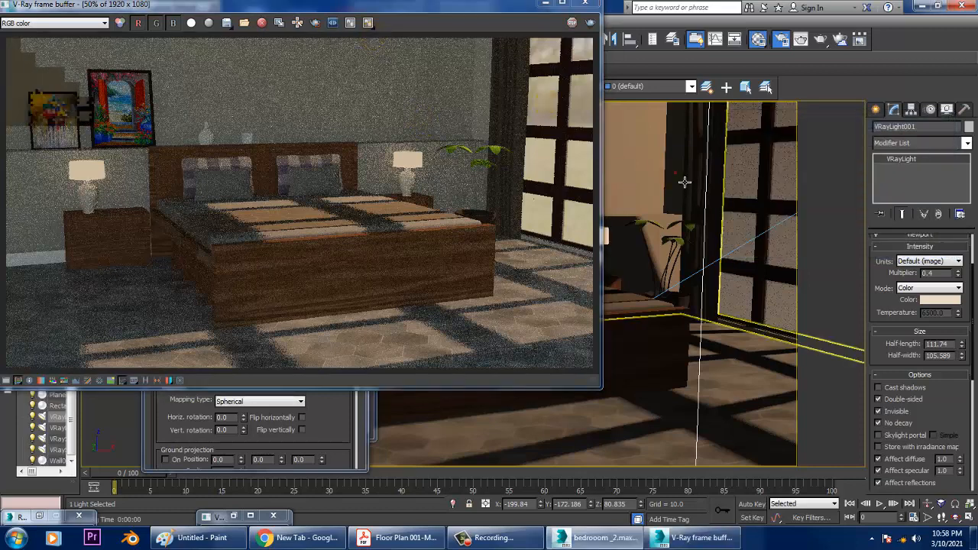
# Select everything in the scene and convert it to Editable Poly.
pyautogui.hotkey('ctrl', 'a')
pyautogui.rightClick(679, 171)
pyautogui.moveTo(736, 296)
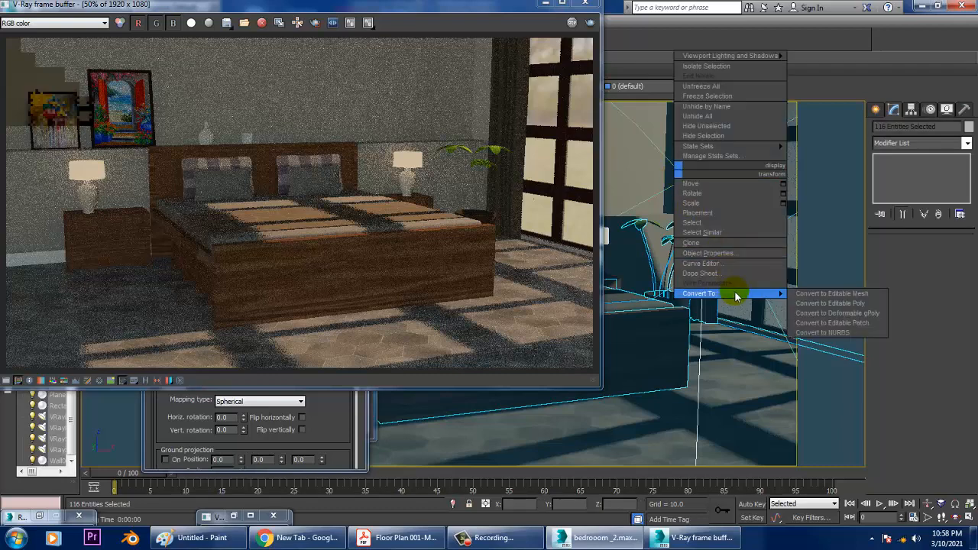
pyautogui.click(821, 304)
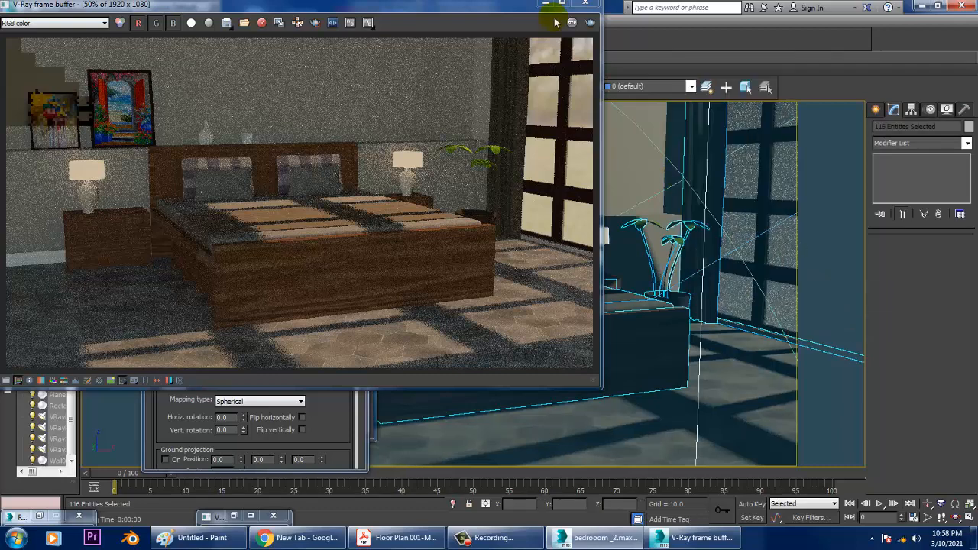
# Test-render the bedroom again from the V-Ray frame buffer, watch its progress and close the frame buffer.
pyautogui.click(590, 23)
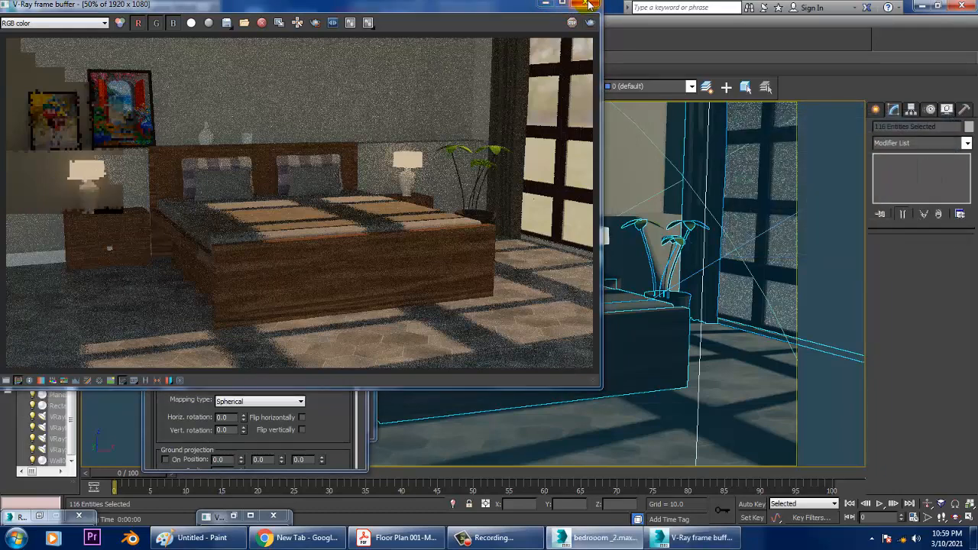
pyautogui.click(592, 5)
# Reopen the V-Ray render settings and set the image sampler's antialiasing filter to VRayLanczosFilter.
pyautogui.click(364, 21)
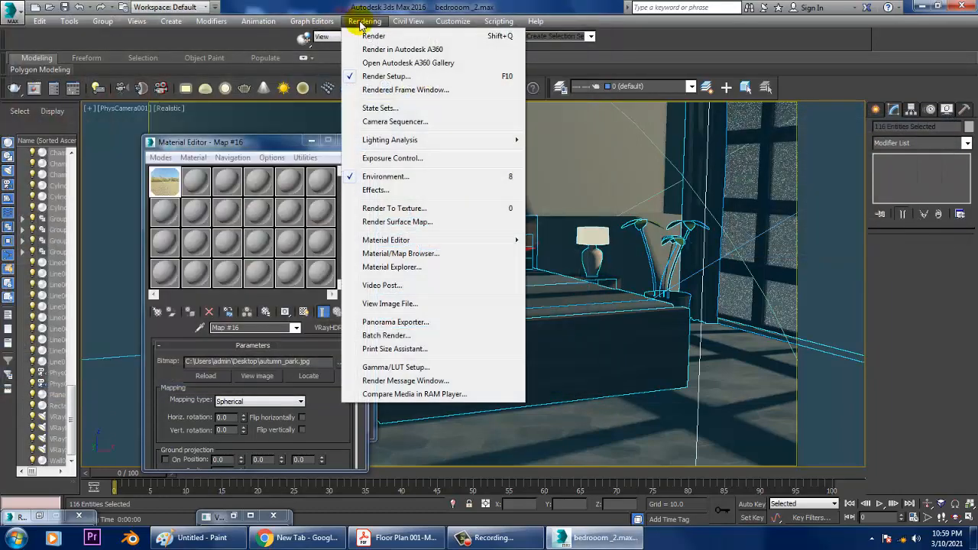
pyautogui.click(395, 75)
pyautogui.click(364, 21)
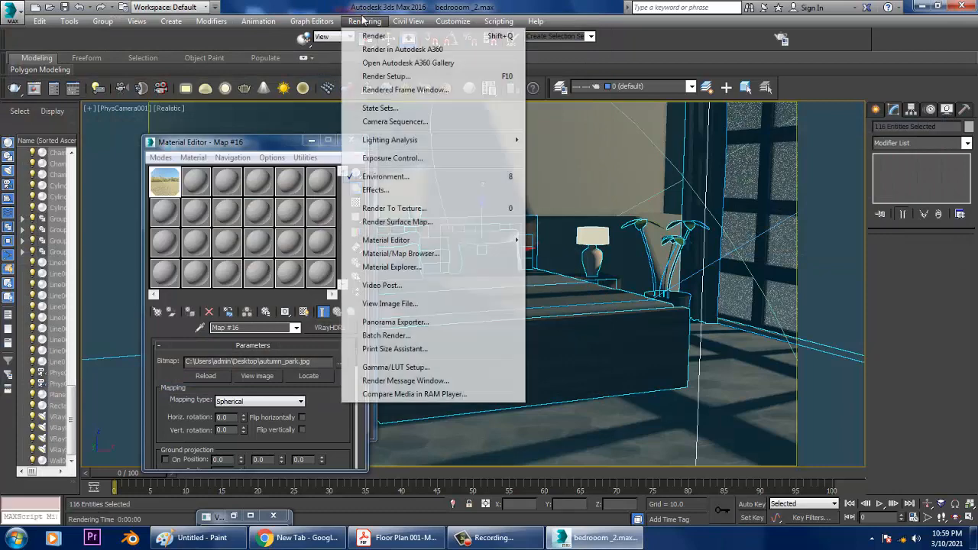
pyautogui.click(389, 76)
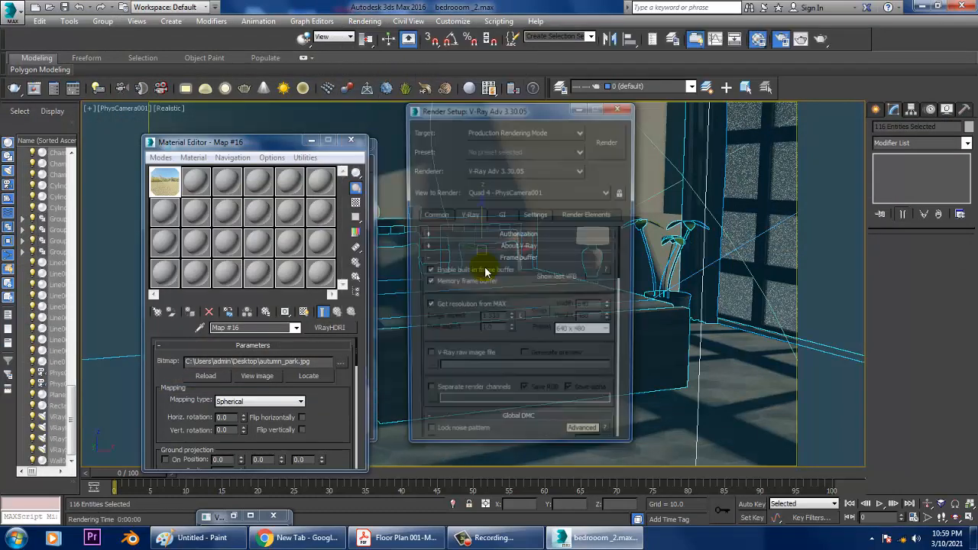
pyautogui.scroll(-3, 537, 311)
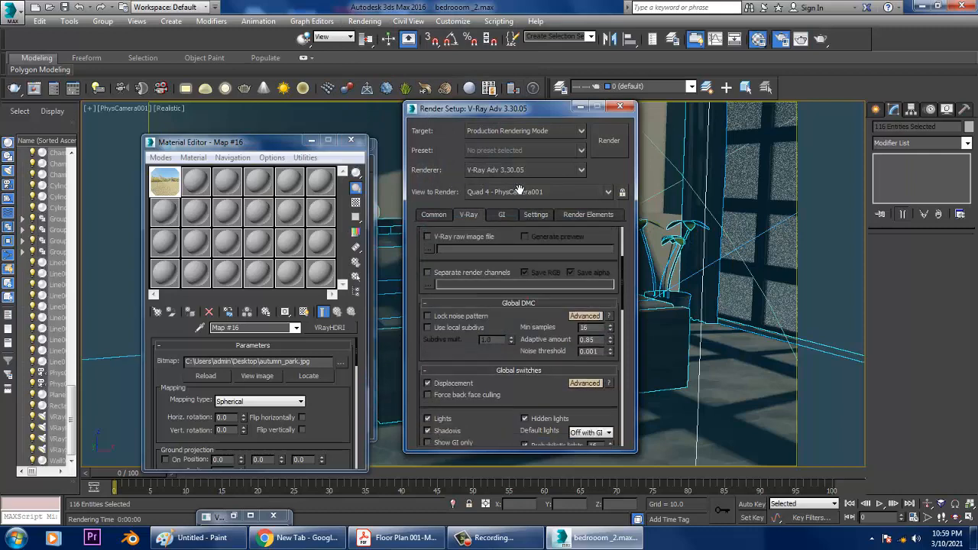
pyautogui.moveTo(544, 394); pyautogui.dragTo(538, 17)
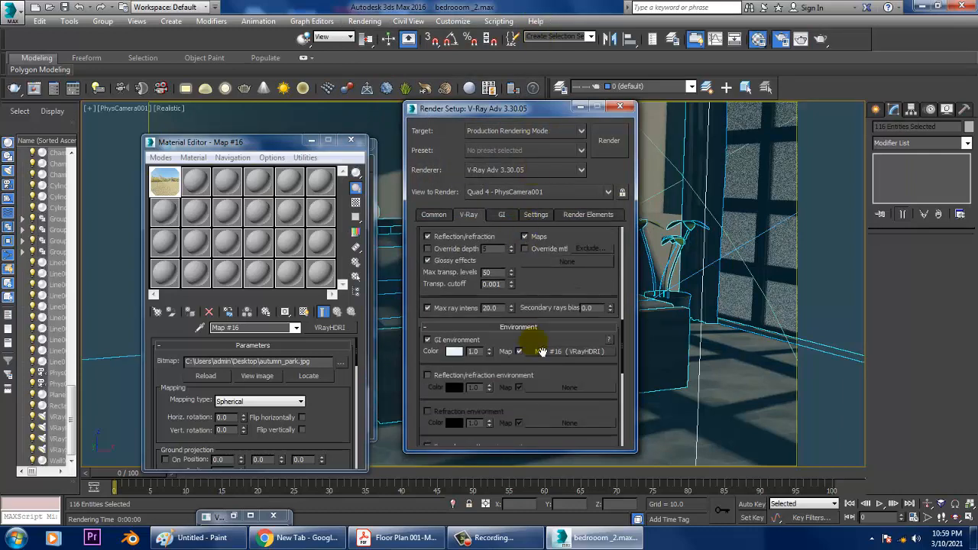
pyautogui.moveTo(545, 302); pyautogui.dragTo(536, 180)
pyautogui.scroll(-1, 535, 290)
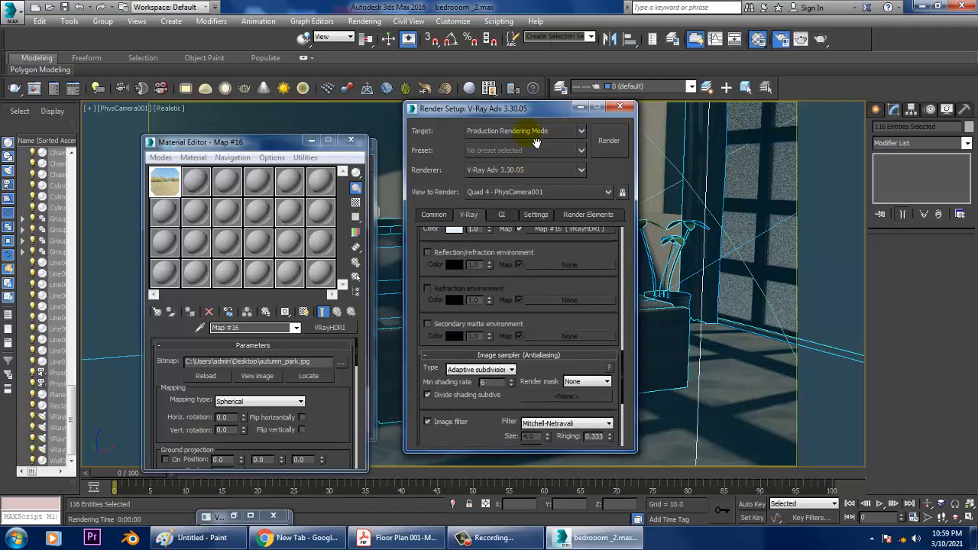
pyautogui.click(559, 375)
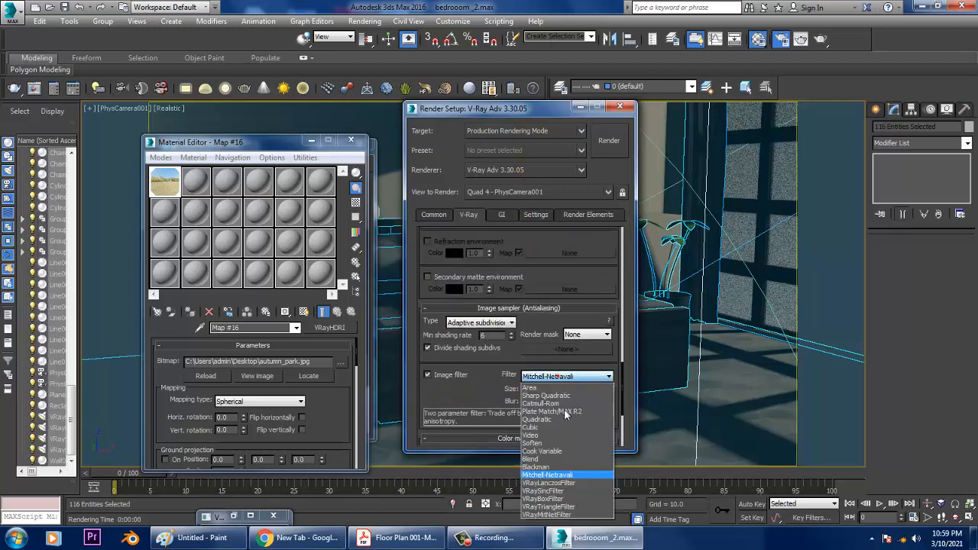
pyautogui.click(557, 376)
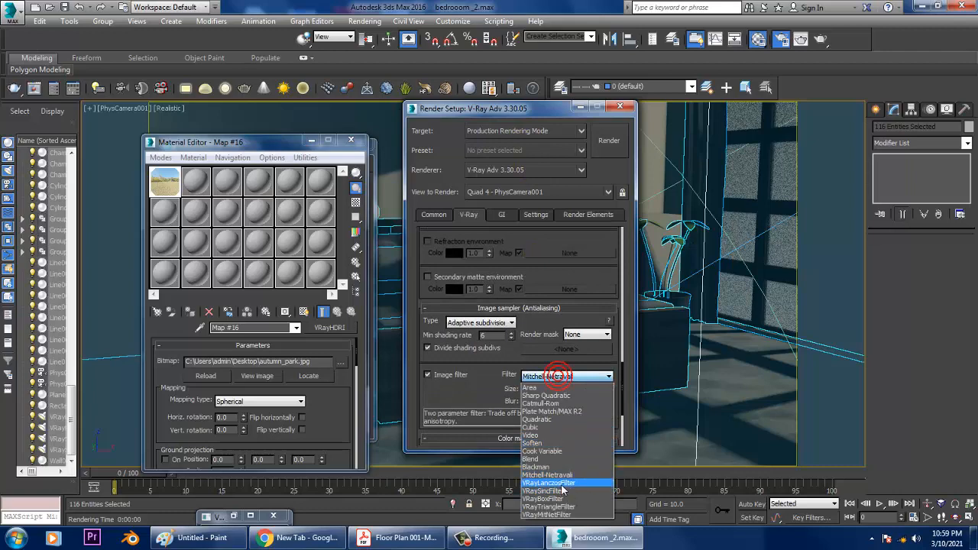
# Test-render the camera view with the Lanczos filter, cancel while the light cache builds and close the frame buffer.
pyautogui.click(606, 155)
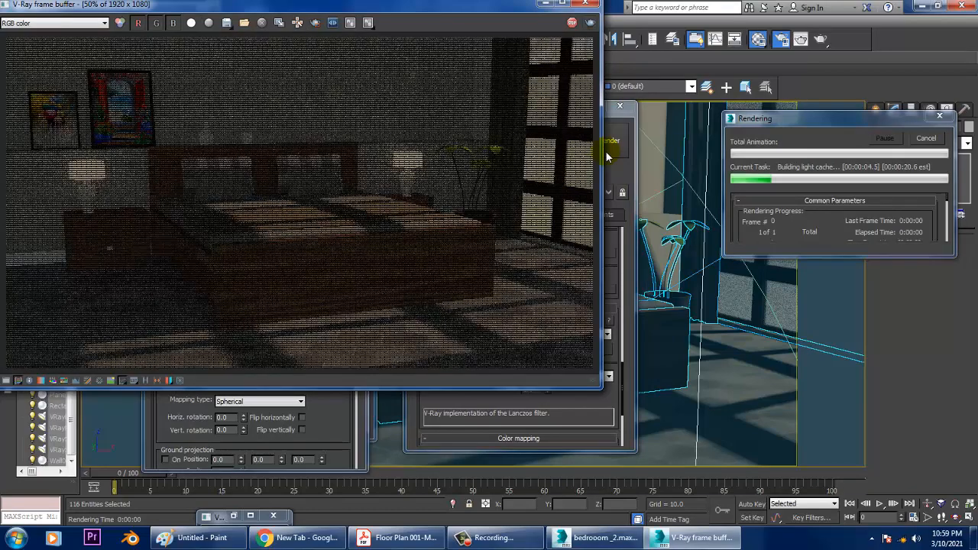
pyautogui.press('Escape')
pyautogui.click(584, 3)
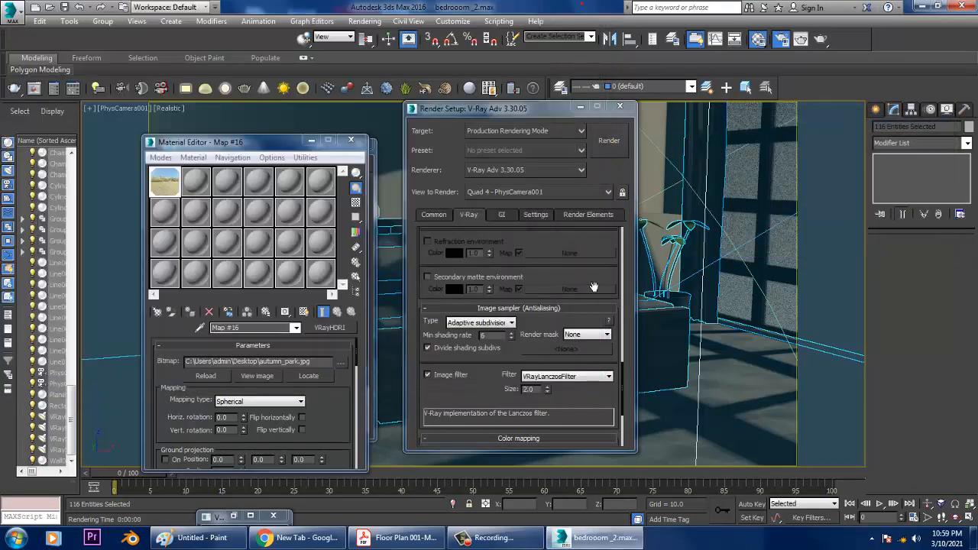
# Set the image filter to Catmull-Rom, test-render the camera view, cancel it and close the frame buffer.
pyautogui.click(557, 376)
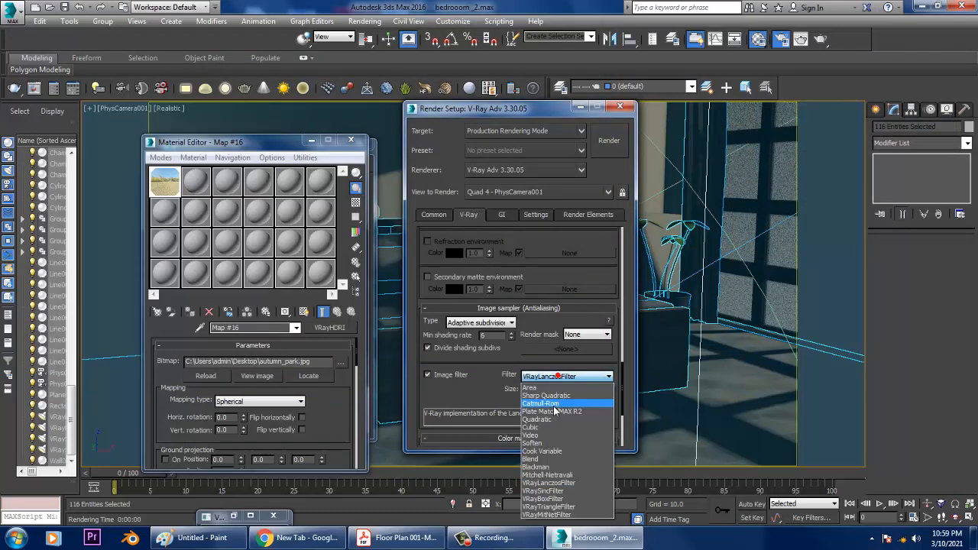
pyautogui.click(552, 403)
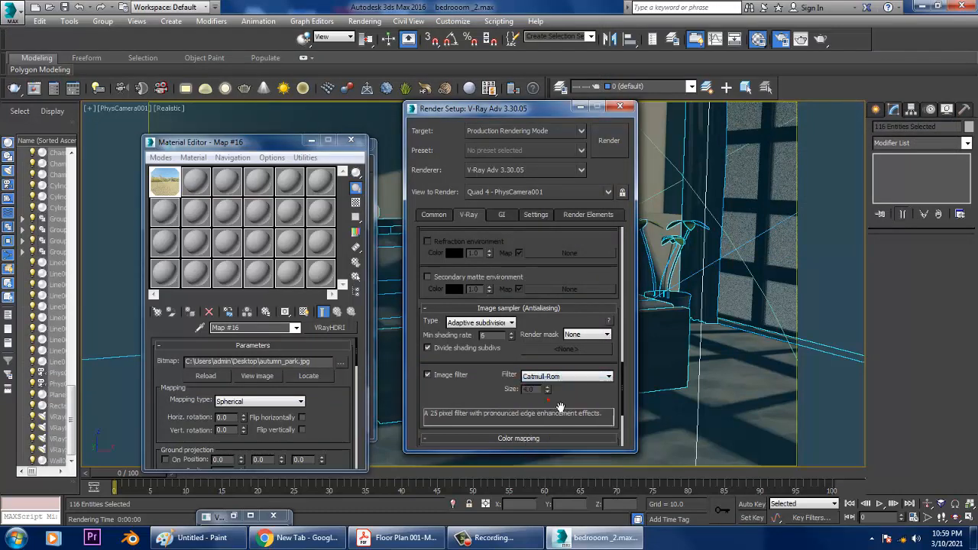
pyautogui.click(611, 152)
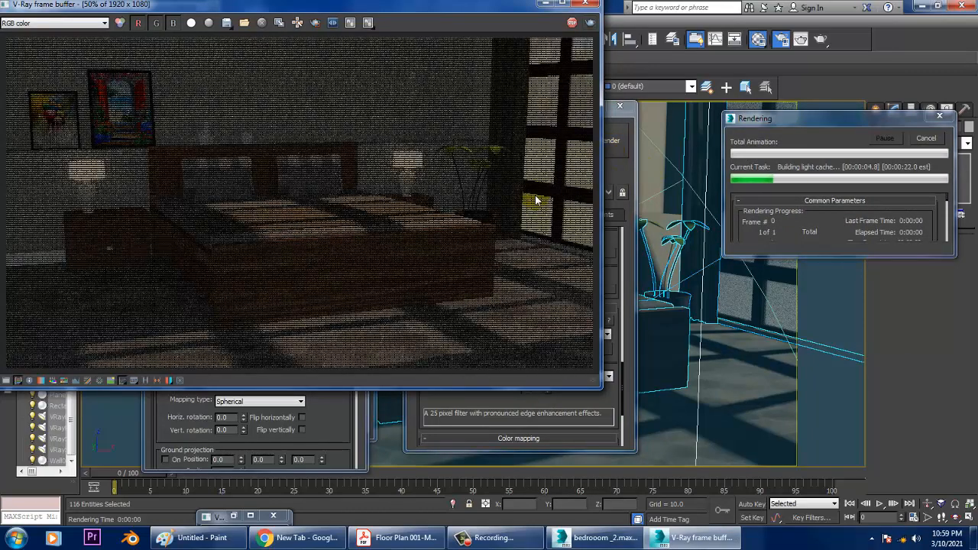
pyautogui.press('Escape')
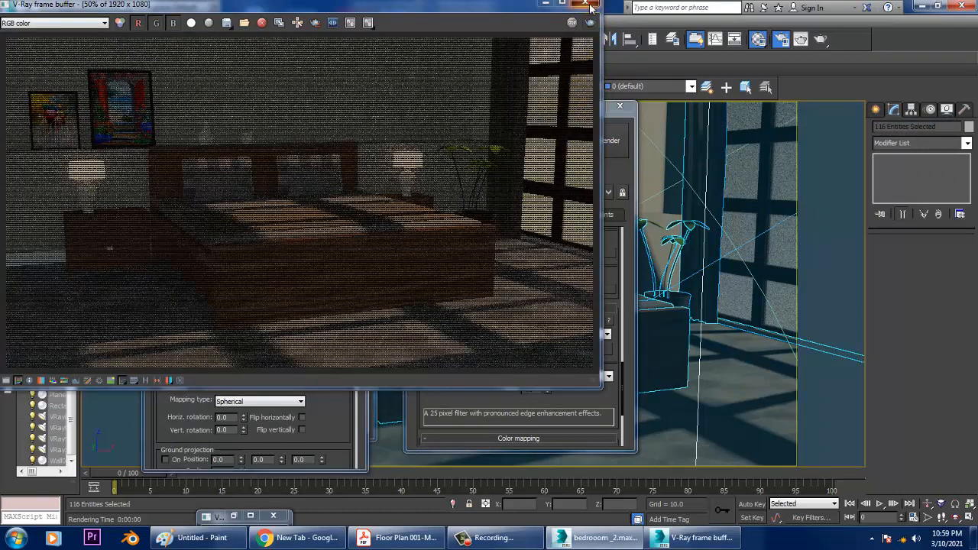
pyautogui.click(585, 3)
# Set the image filter to Mitchell-Netravali, check the global switches and Global DMC settings, and minimize the render settings.
pyautogui.click(574, 377)
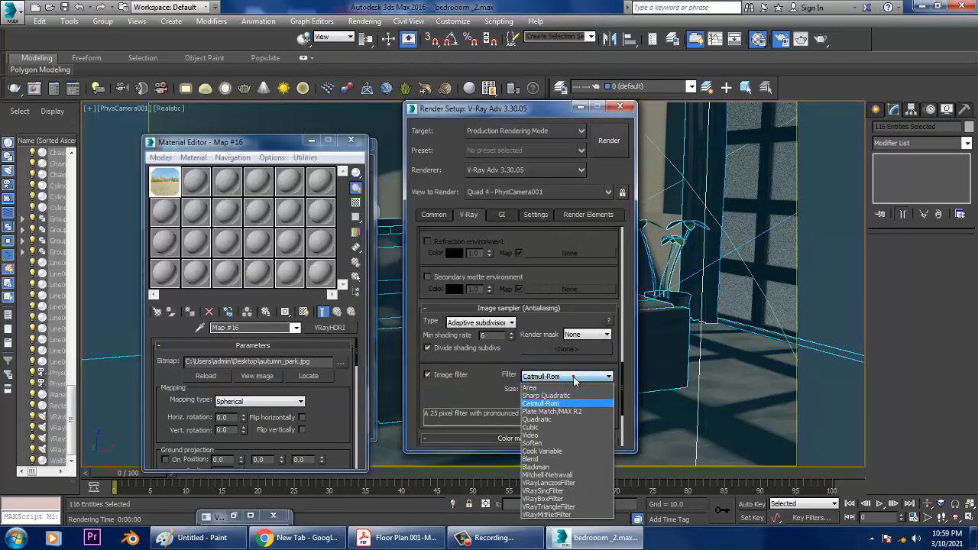
pyautogui.click(573, 474)
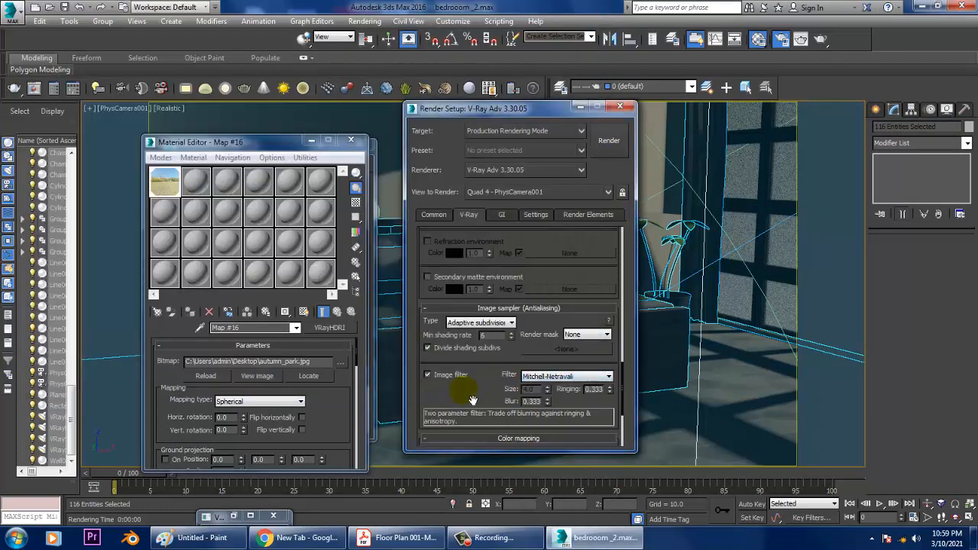
pyautogui.moveTo(493, 262); pyautogui.dragTo(512, 451)
pyautogui.moveTo(540, 311); pyautogui.dragTo(553, 348)
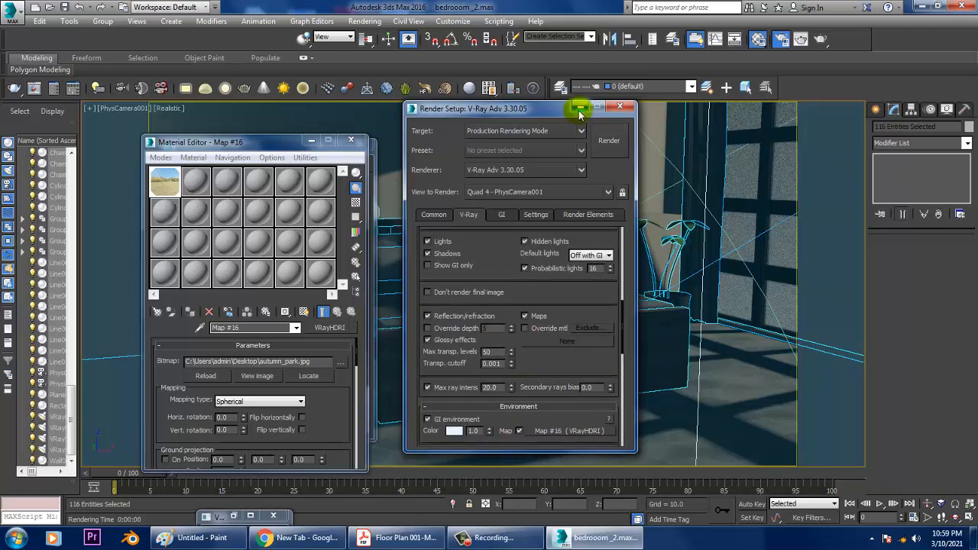
pyautogui.click(505, 267)
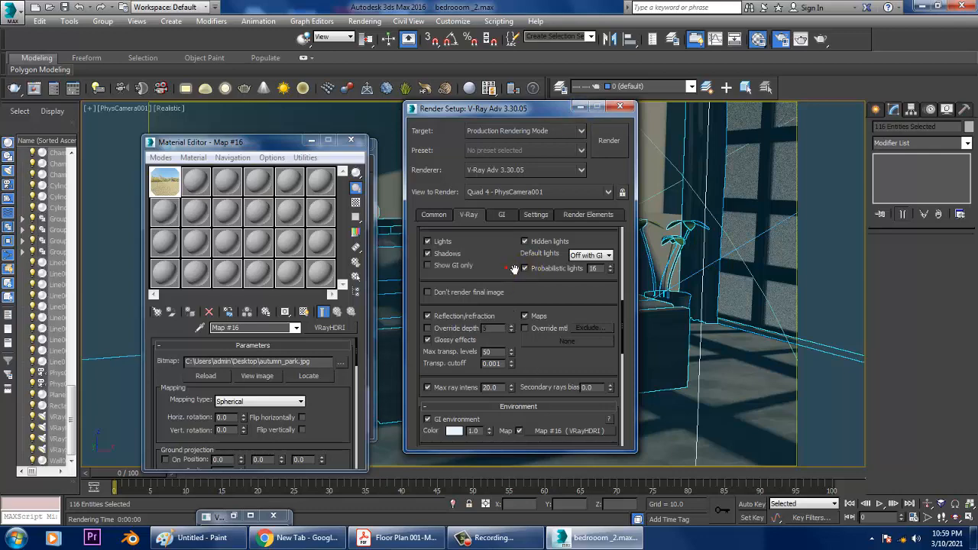
pyautogui.scroll(5, 512, 269)
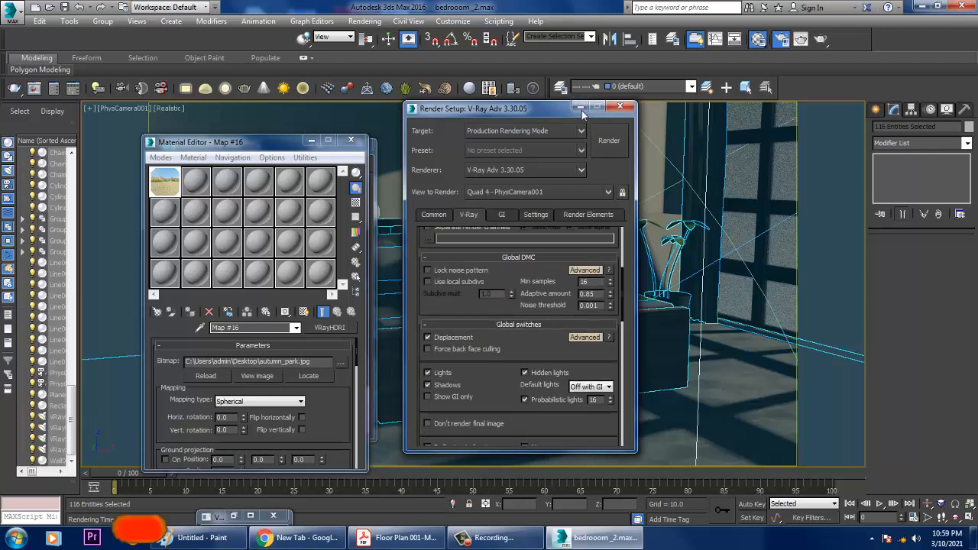
pyautogui.click(579, 107)
# Replace the whole-scene selection with a single bed object, minimize the Material Editor and close the Environment and Effects window.
pyautogui.click(524, 328)
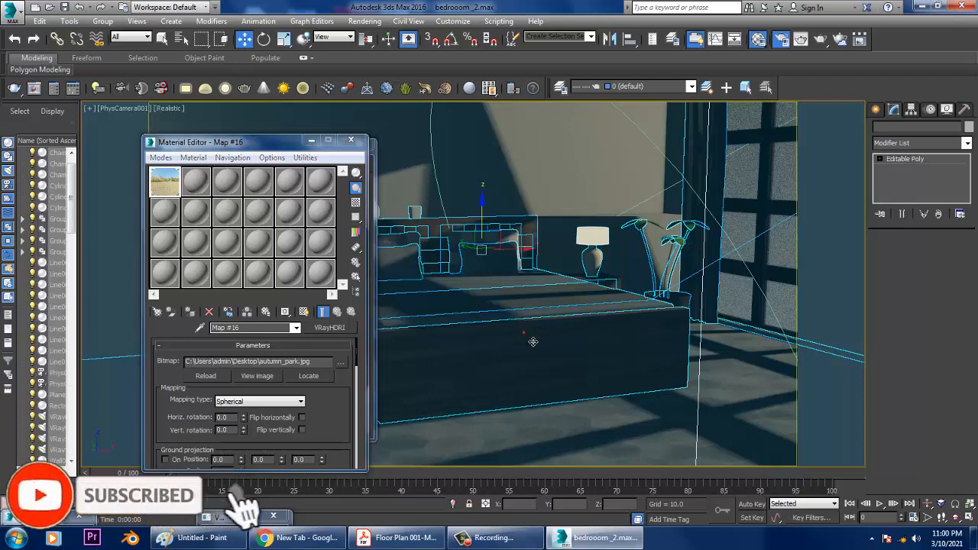
pyautogui.click(524, 331)
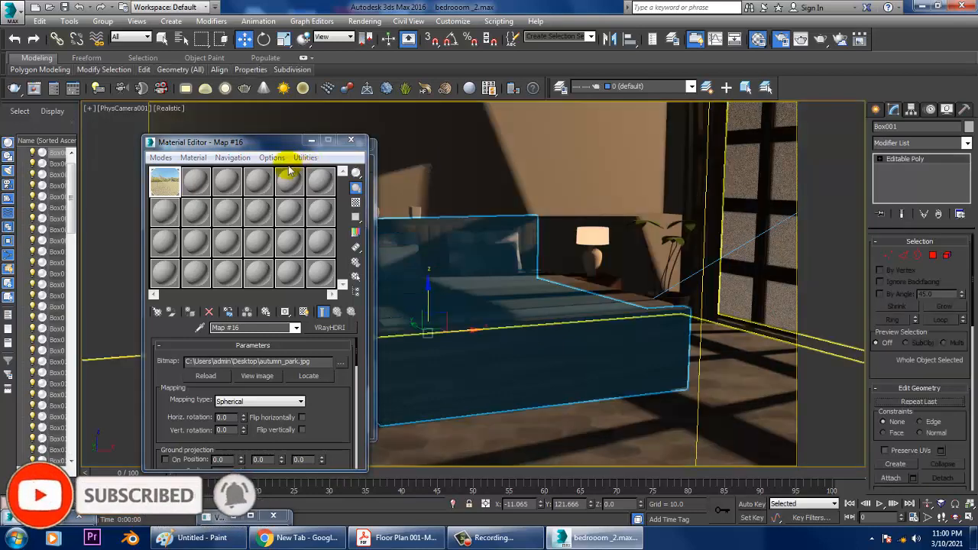
pyautogui.click(309, 142)
pyautogui.click(316, 142)
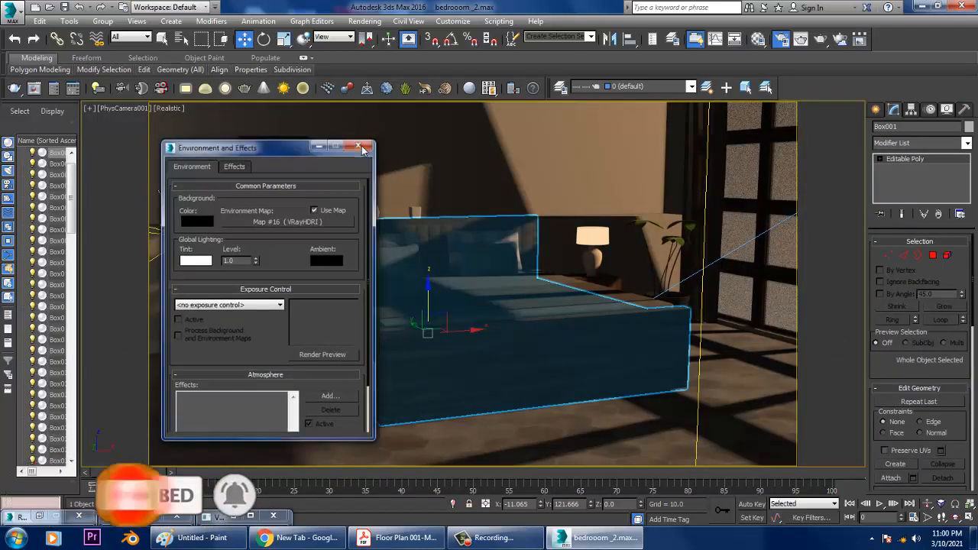
pyautogui.click(548, 314)
# In the perspective view, move VRaySun001 farther from the window and higher, to about X 601 and Z 374.
pyautogui.press('p')
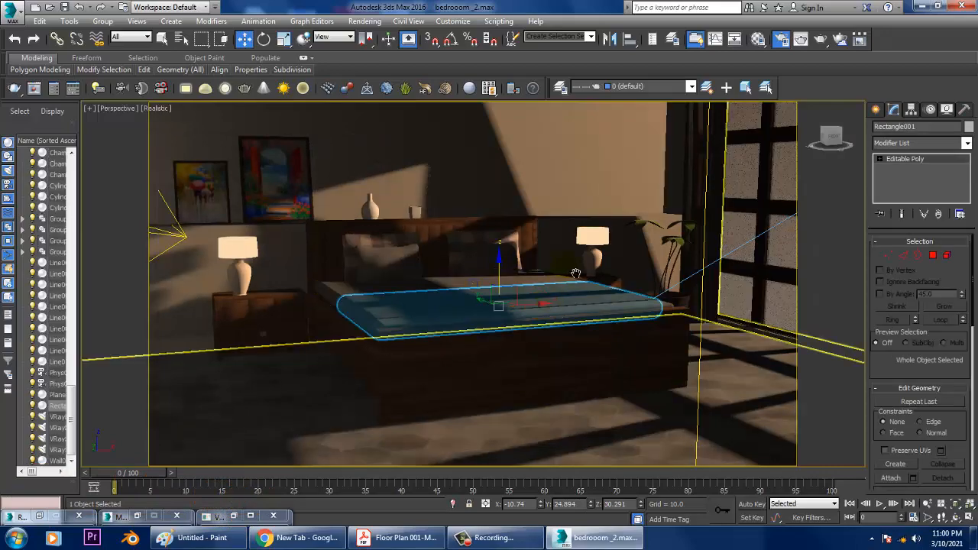
pyautogui.scroll(-7, 577, 274)
pyautogui.scroll(10, 589, 286)
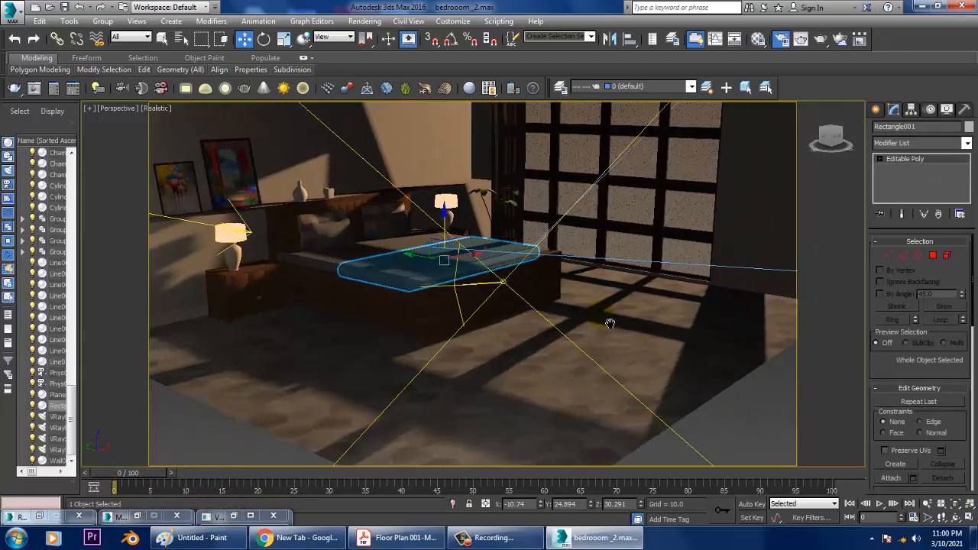
pyautogui.scroll(2, 521, 309)
pyautogui.moveTo(509, 306); pyautogui.dragTo(550, 268, button='middle')
pyautogui.scroll(-5, 531, 321)
pyautogui.click(524, 287)
pyautogui.scroll(-5, 559, 281)
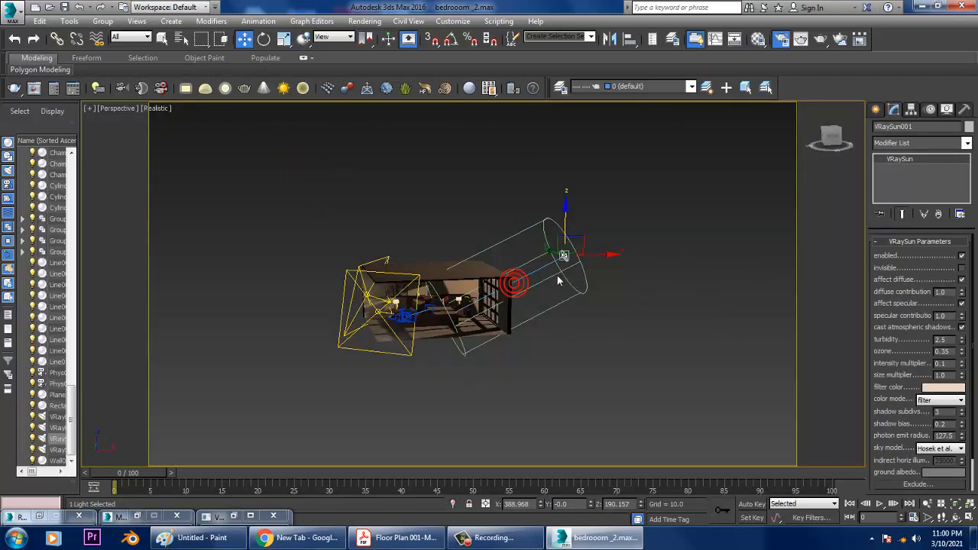
pyautogui.moveTo(610, 263); pyautogui.dragTo(675, 255)
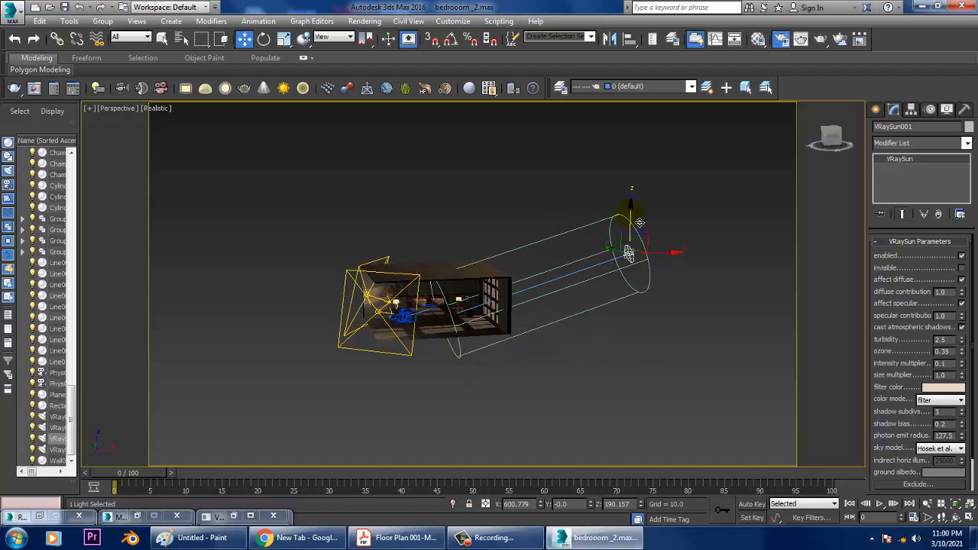
pyautogui.moveTo(639, 223); pyautogui.dragTo(609, 162)
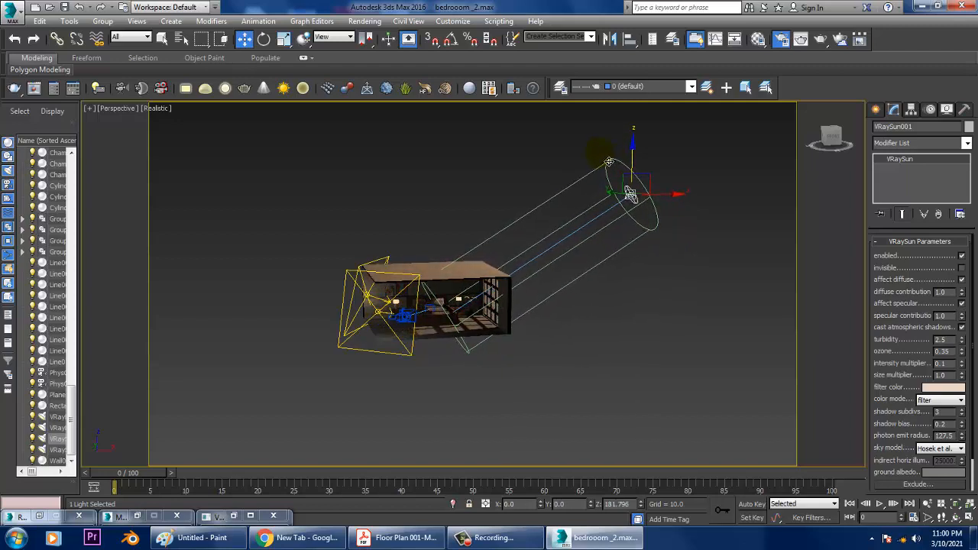
# Return to the physical camera view and start a render with the repositioned sun.
pyautogui.press('c')
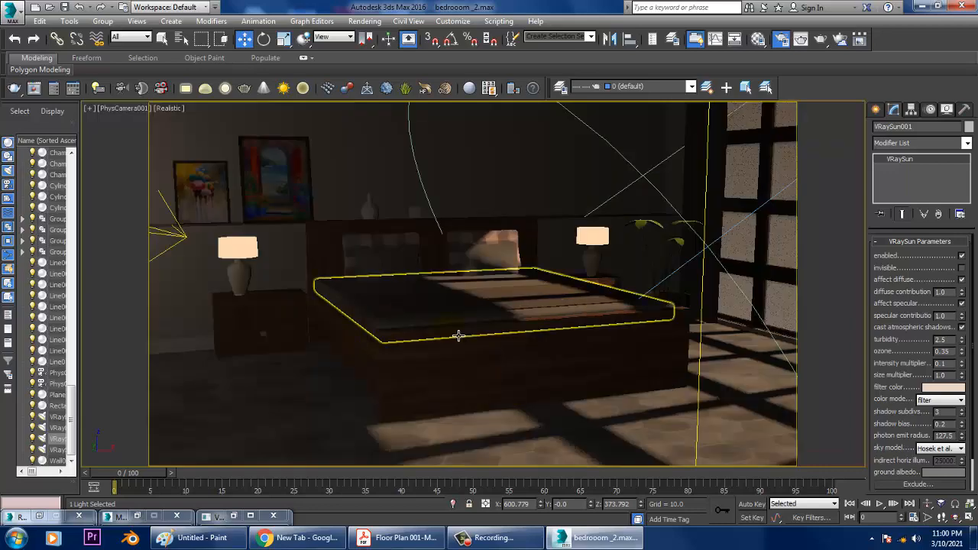
pyautogui.click(356, 21)
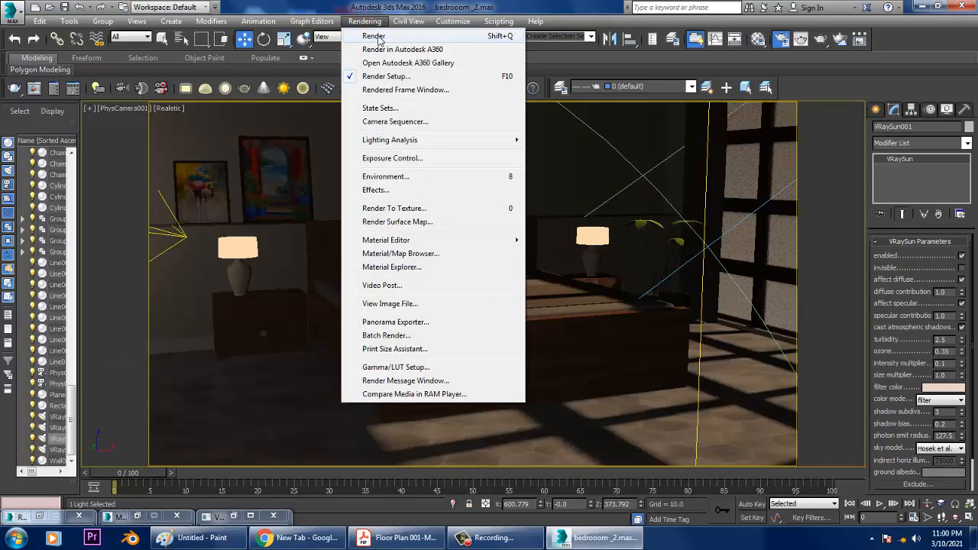
pyautogui.click(378, 35)
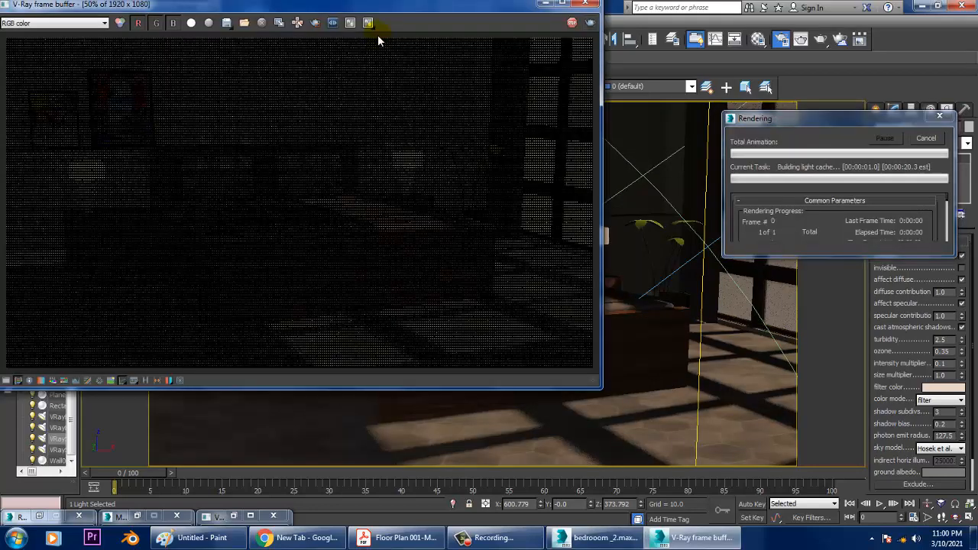